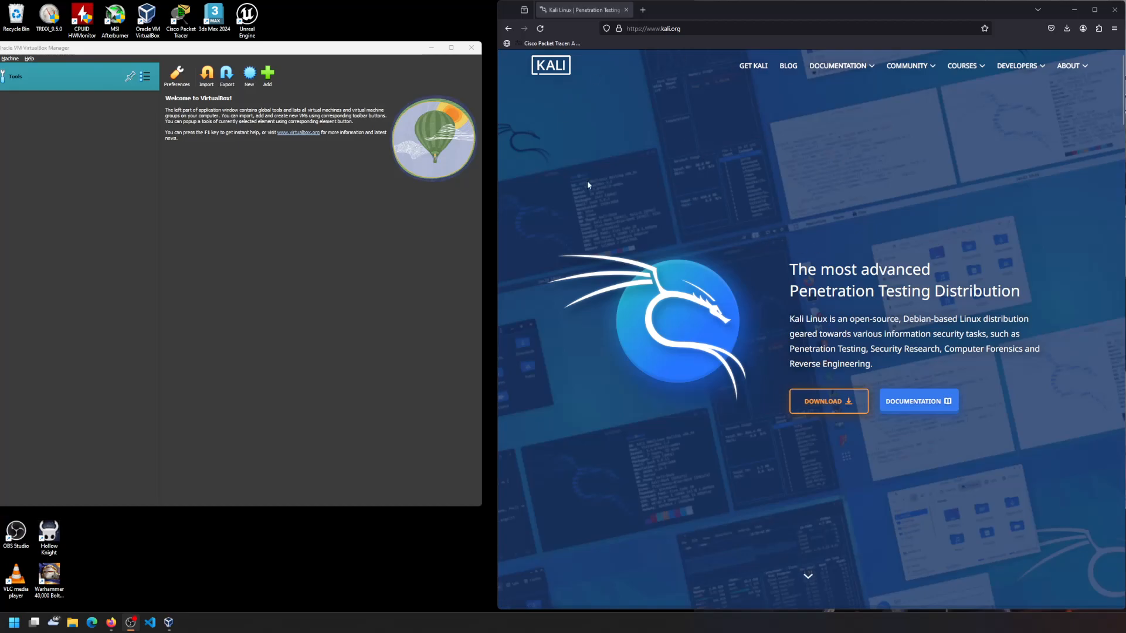
- Go to the Kali download page and select the Virtual Machines platform
left_click(800, 404)
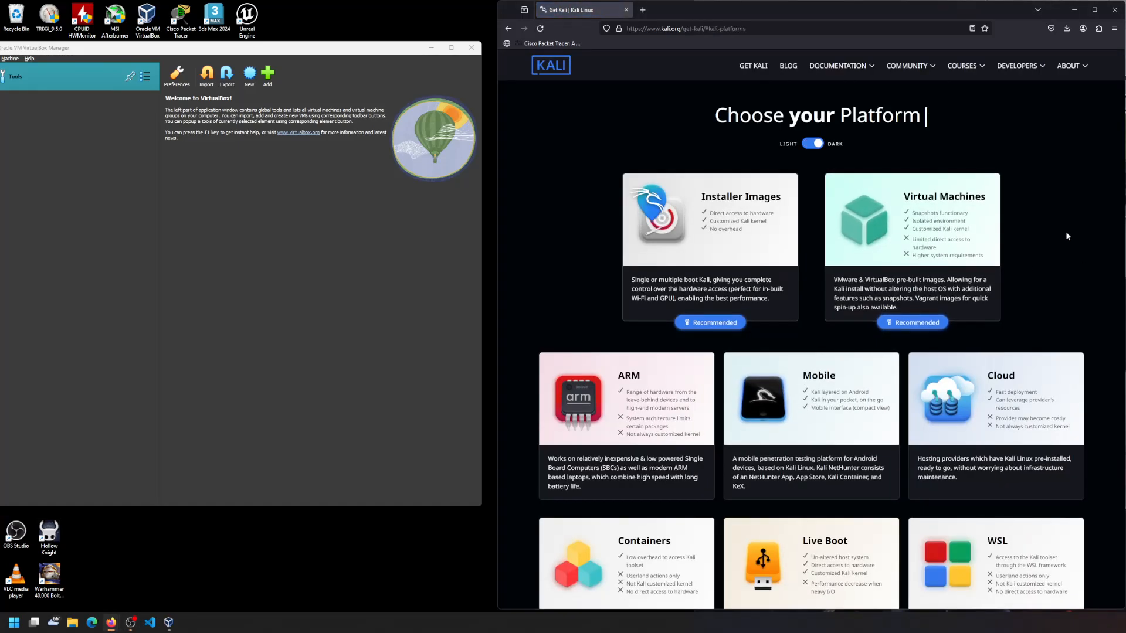
scroll(1067, 322, "down", 4)
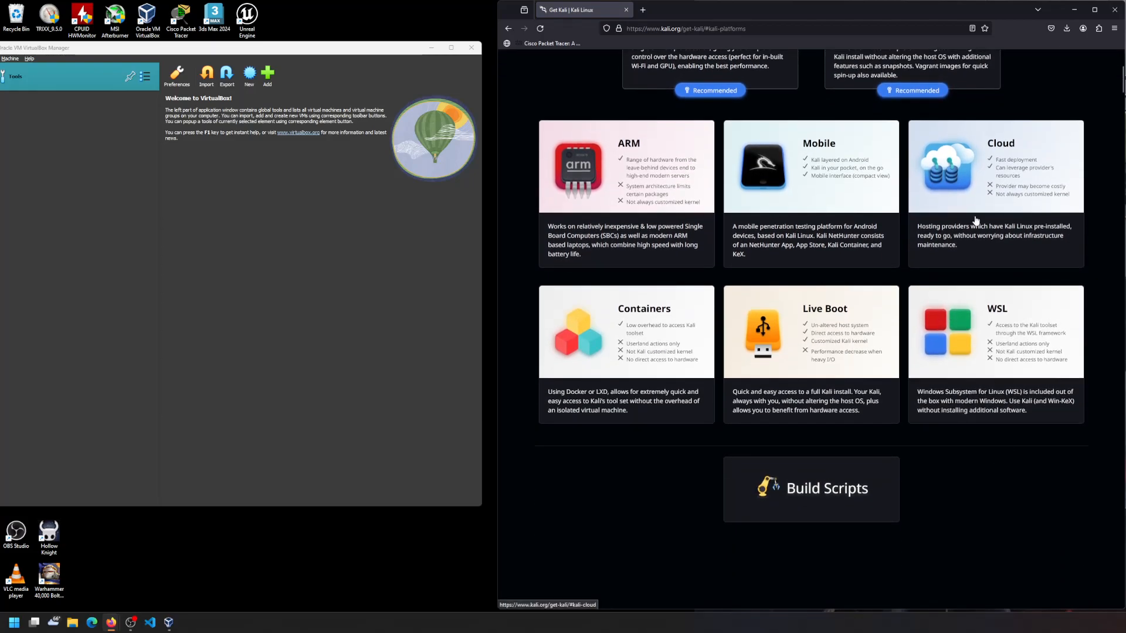
scroll(831, 502, "up", 2)
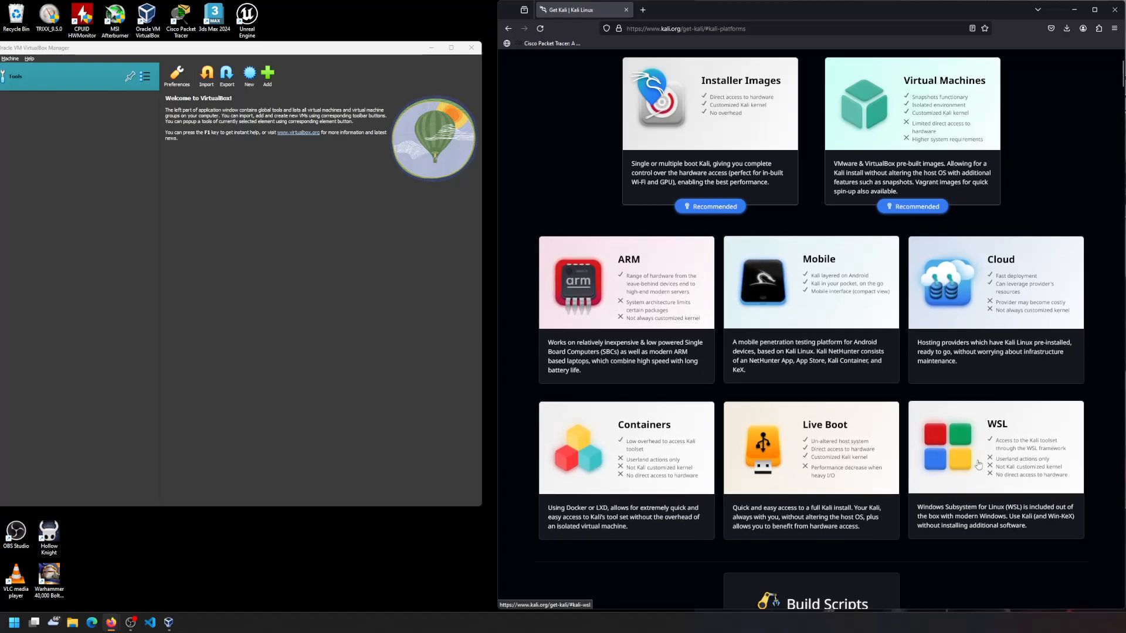
scroll(977, 387, "up", 2)
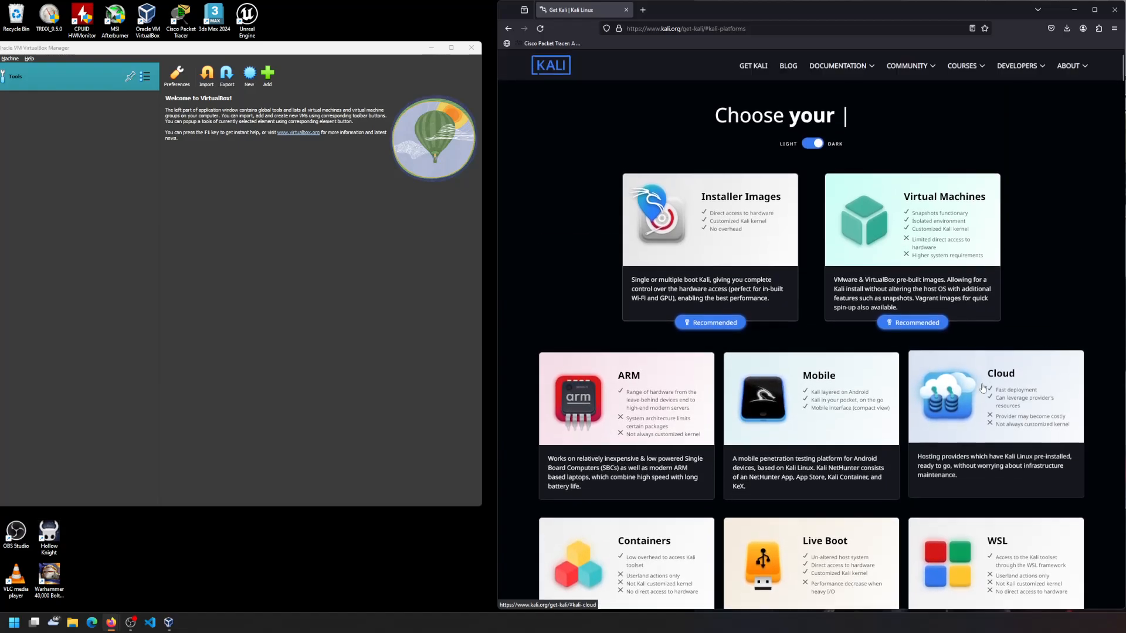
left_click(913, 206)
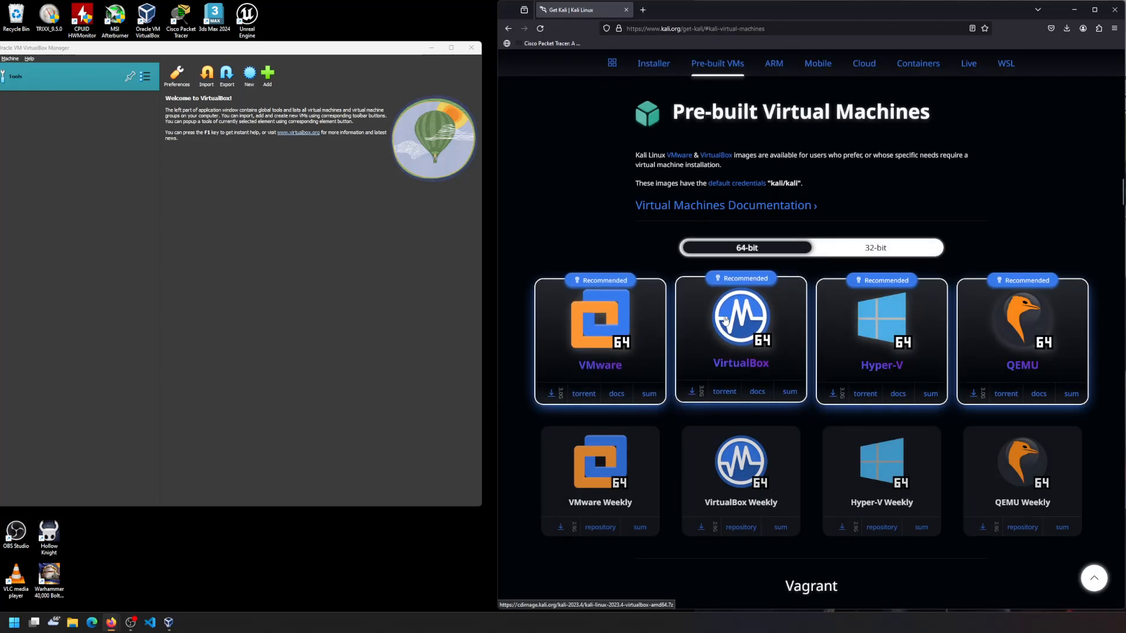
- Nudge the VirtualBox Manager window right, beside the Kali pre-built VM downloads
mouse_move(288, 50)
left_mouse_down()
mouse_move(329, 50)
mouse_move(306, 50)
left_mouse_up()
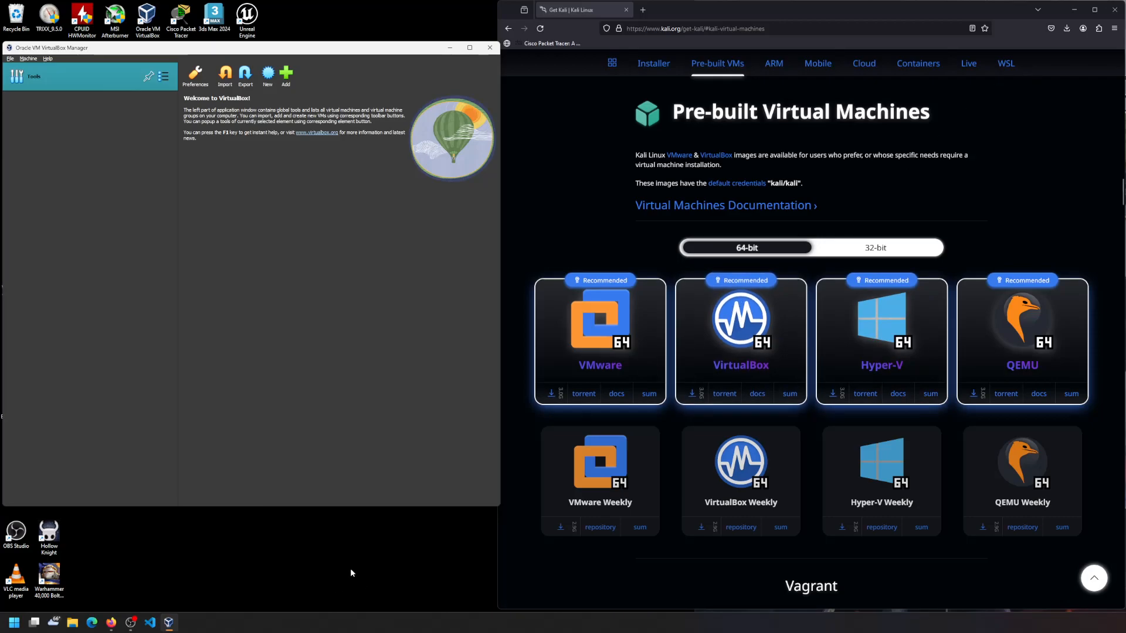
- Check the properties of the Kali VirtualBox archive in Work (E:) > ISOs
left_click(72, 622)
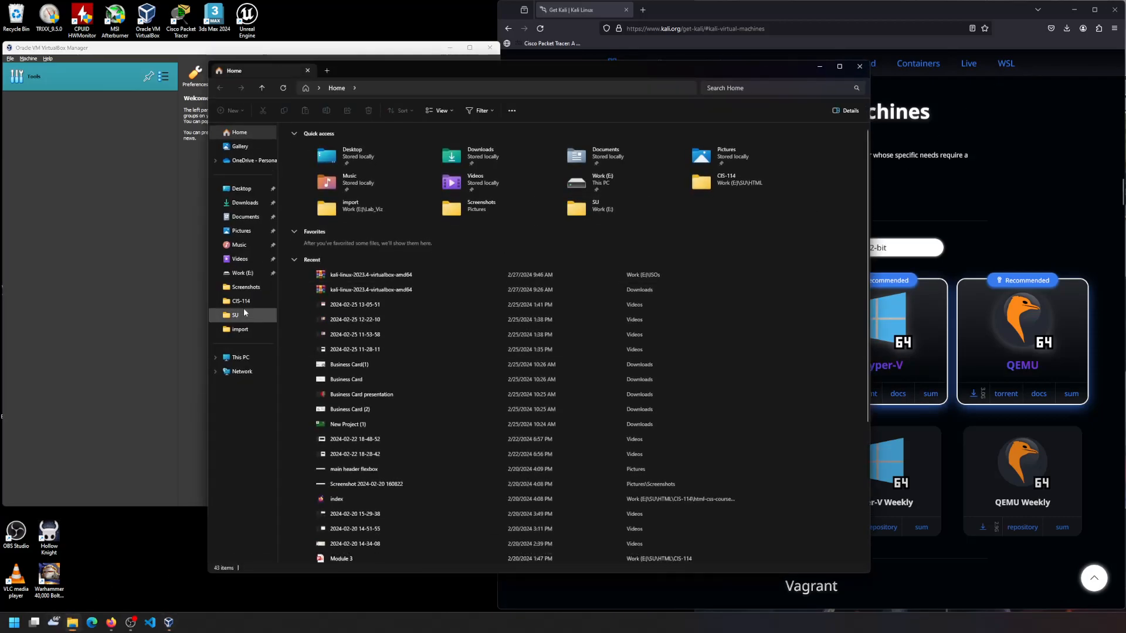
left_click(238, 274)
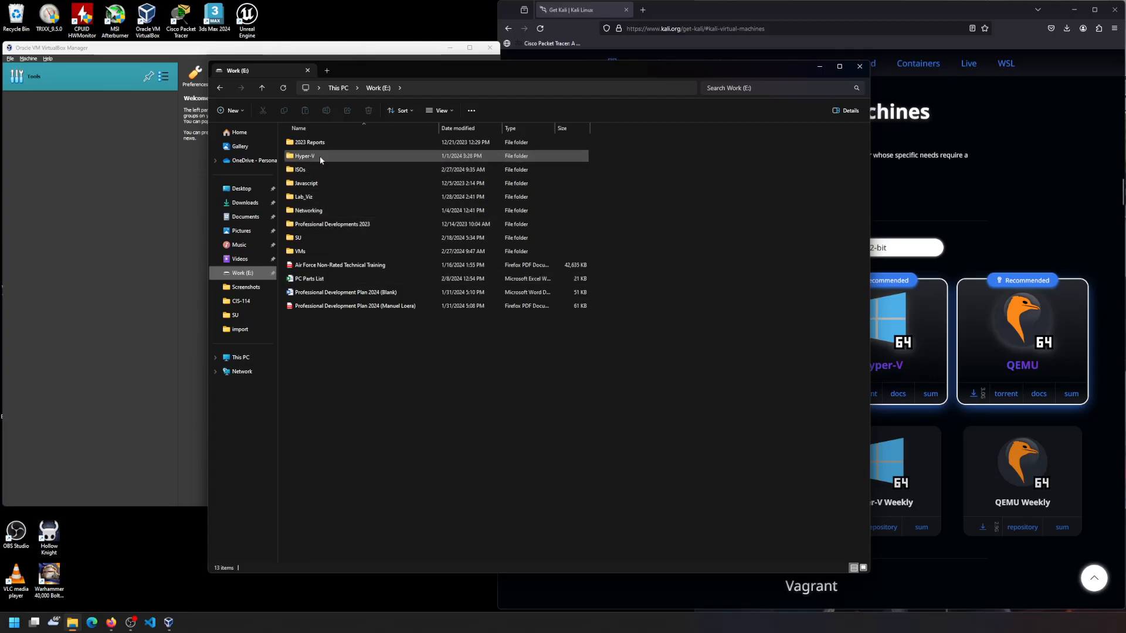
double_click(301, 169)
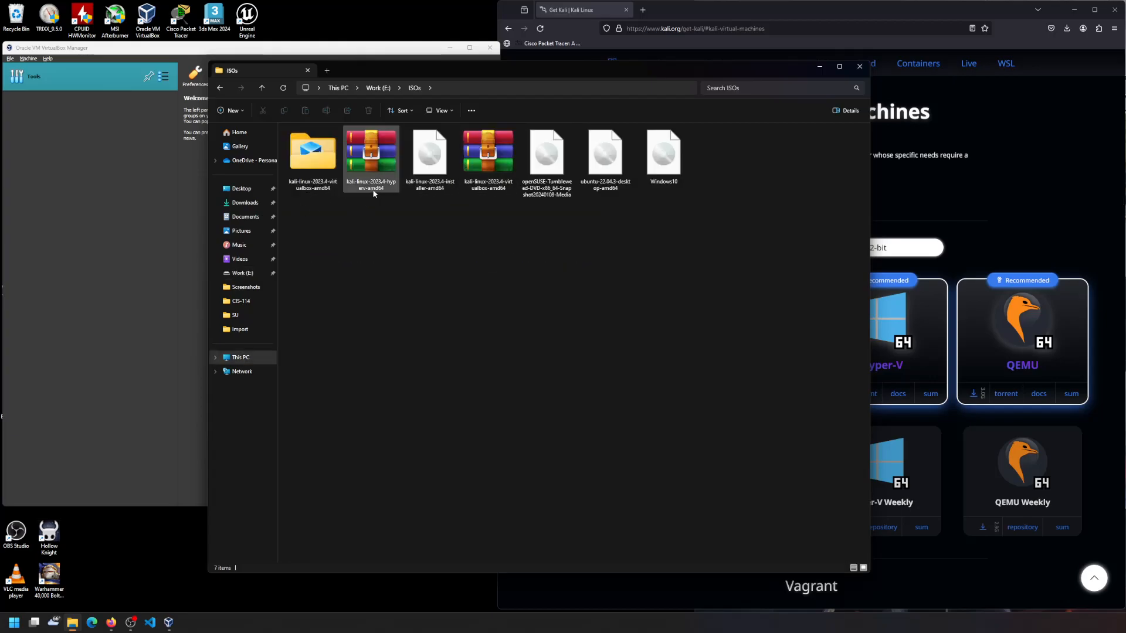
left_click(478, 166)
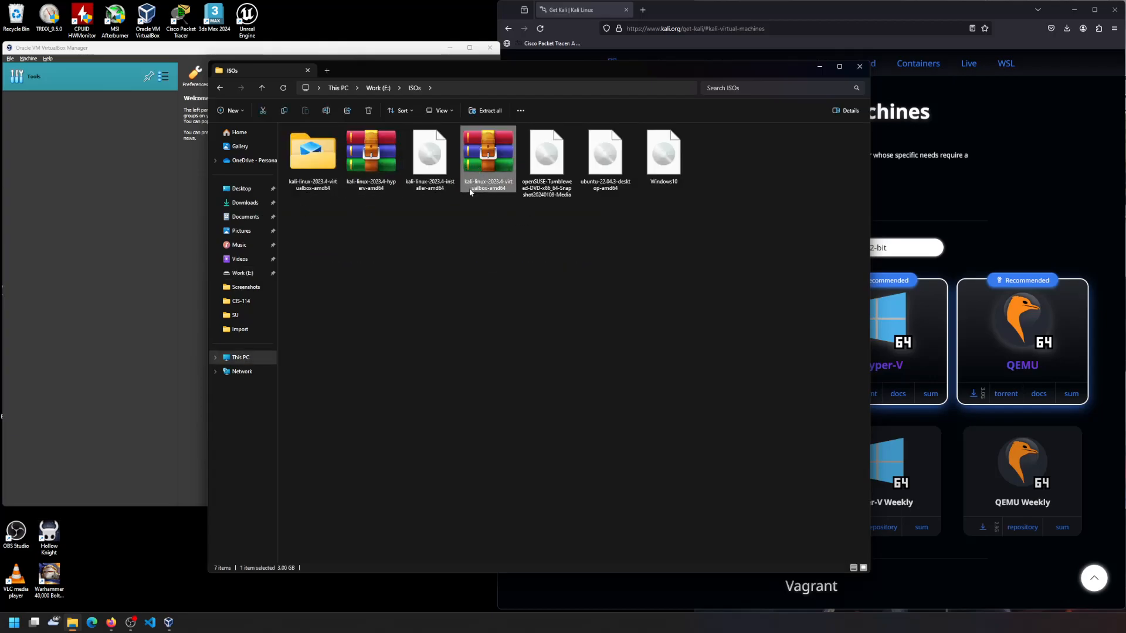
right_click(502, 156)
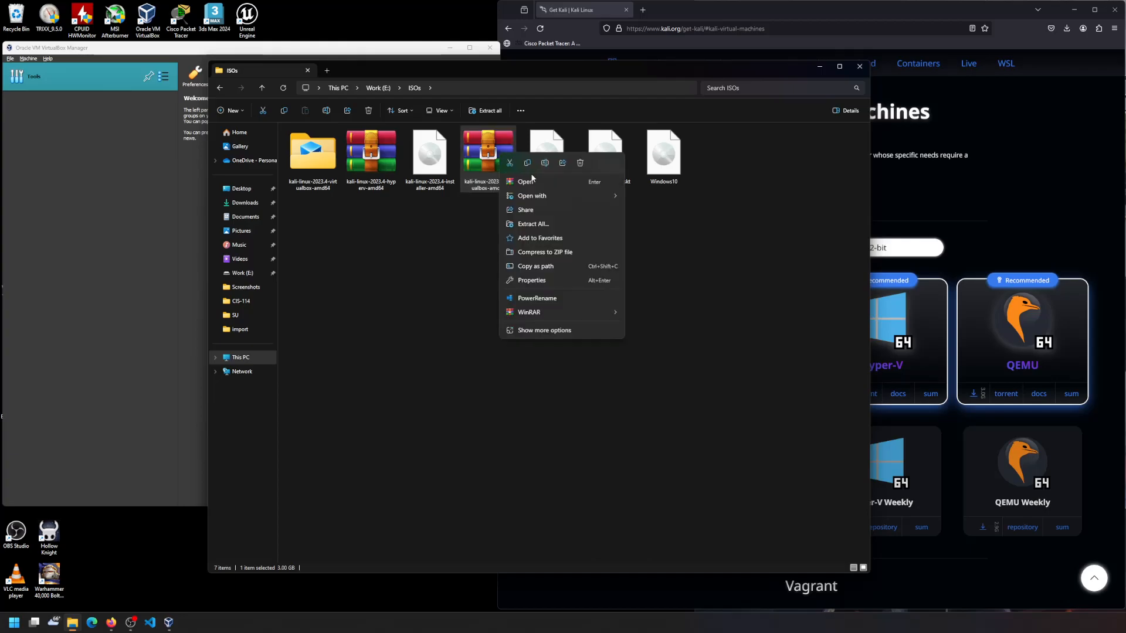
left_click(560, 281)
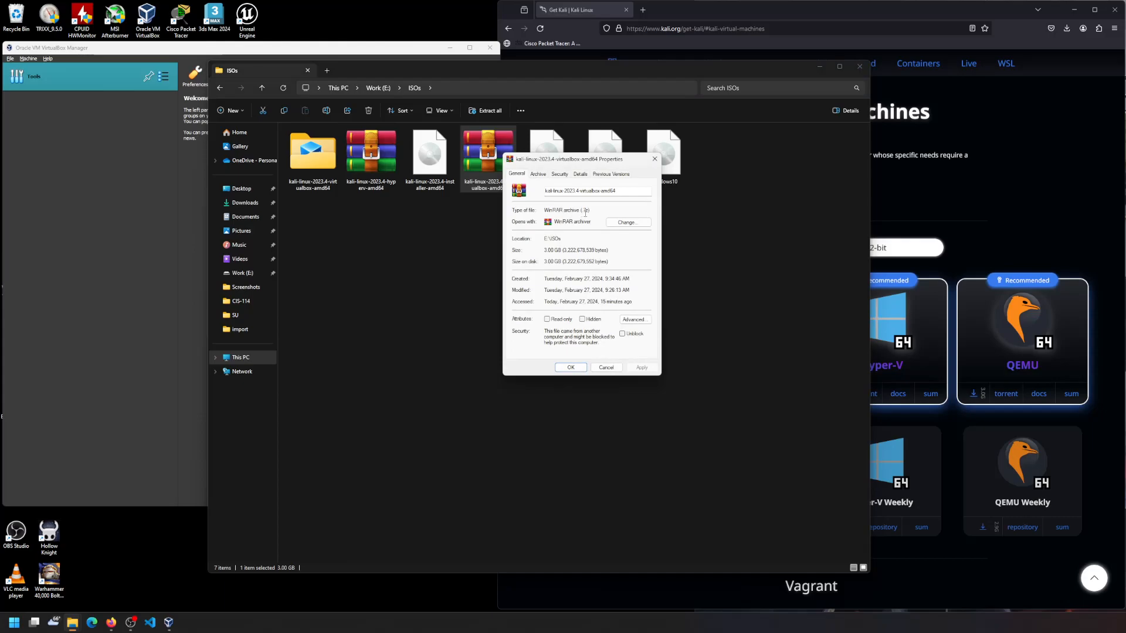
left_click(606, 368)
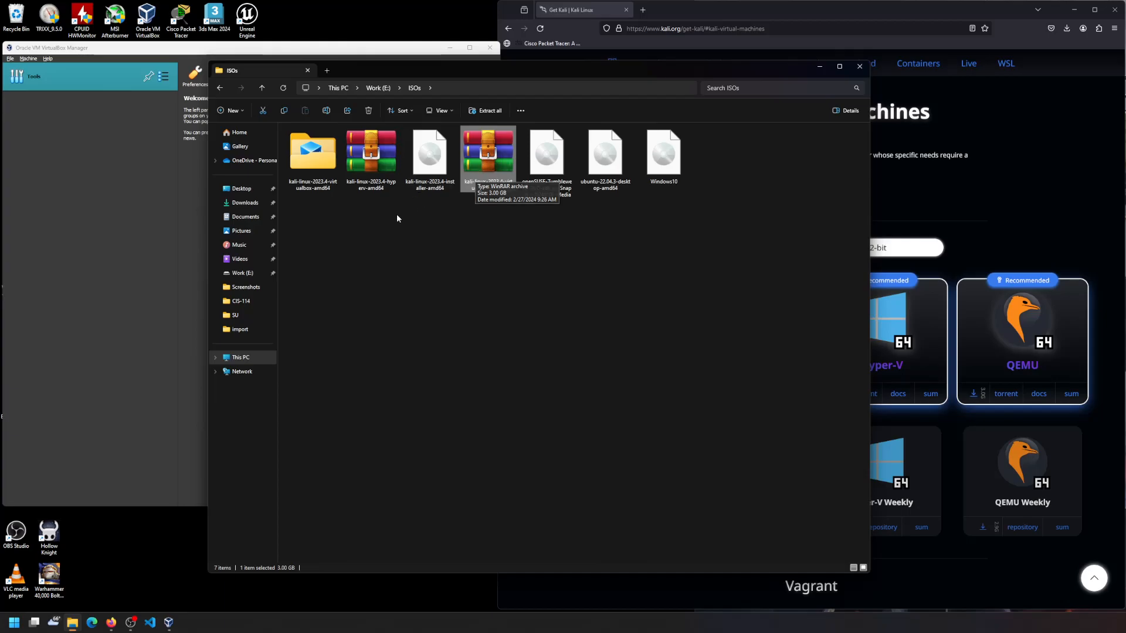
- Look inside the extracted kali-linux-2023.4-virtualbox-amd64 folder, then close File Explorer
double_click(299, 149)
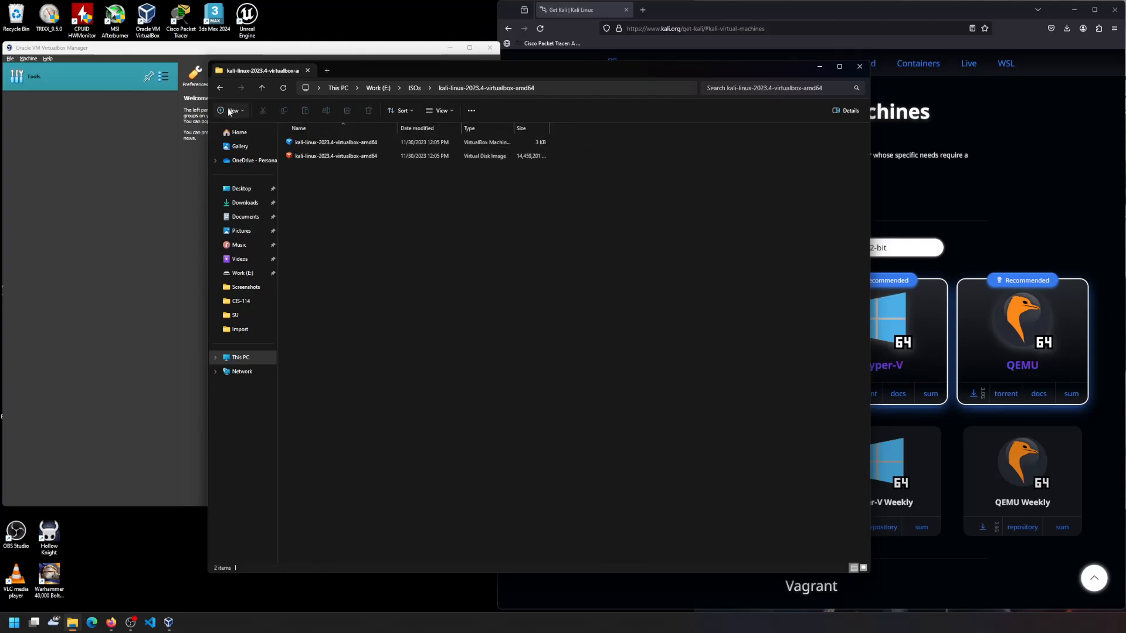
left_click(220, 88)
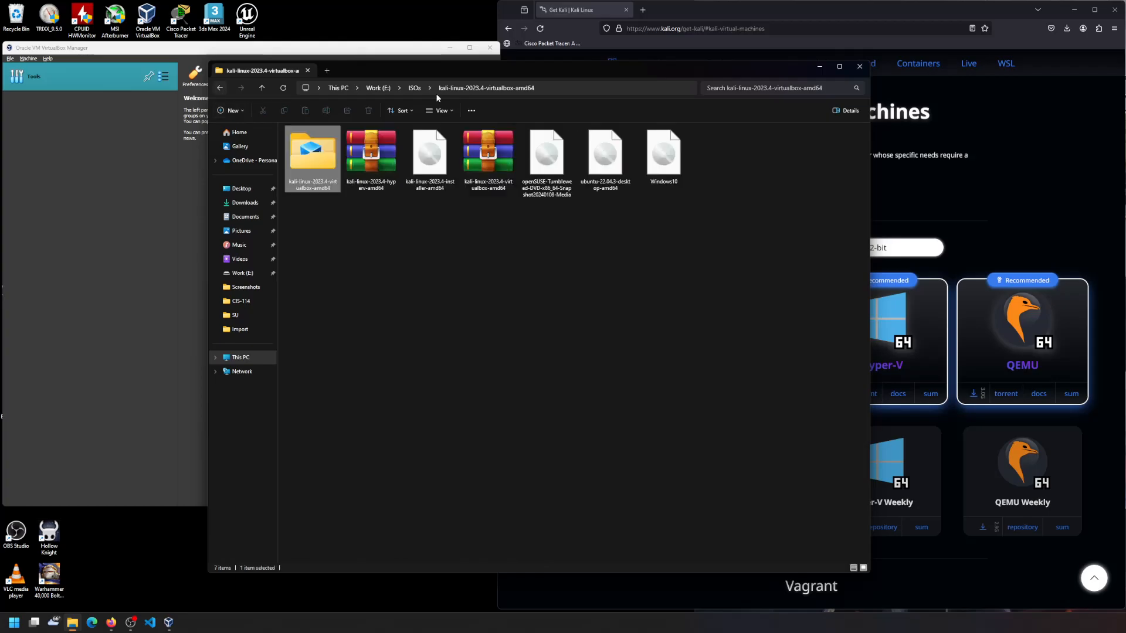
left_click(860, 66)
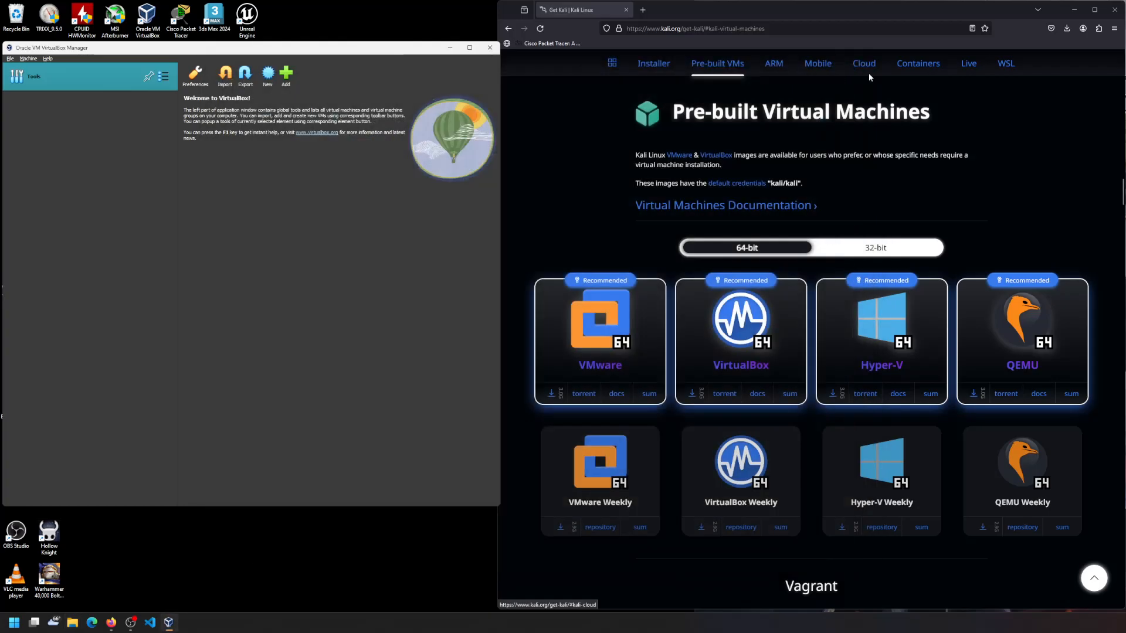
- Select the .vbox file in Work (E:) > ISOs > kali-linux-2023.4-virtualbox-amd64 to add
left_click_drag(293, 49, 342, 51)
left_click(334, 75)
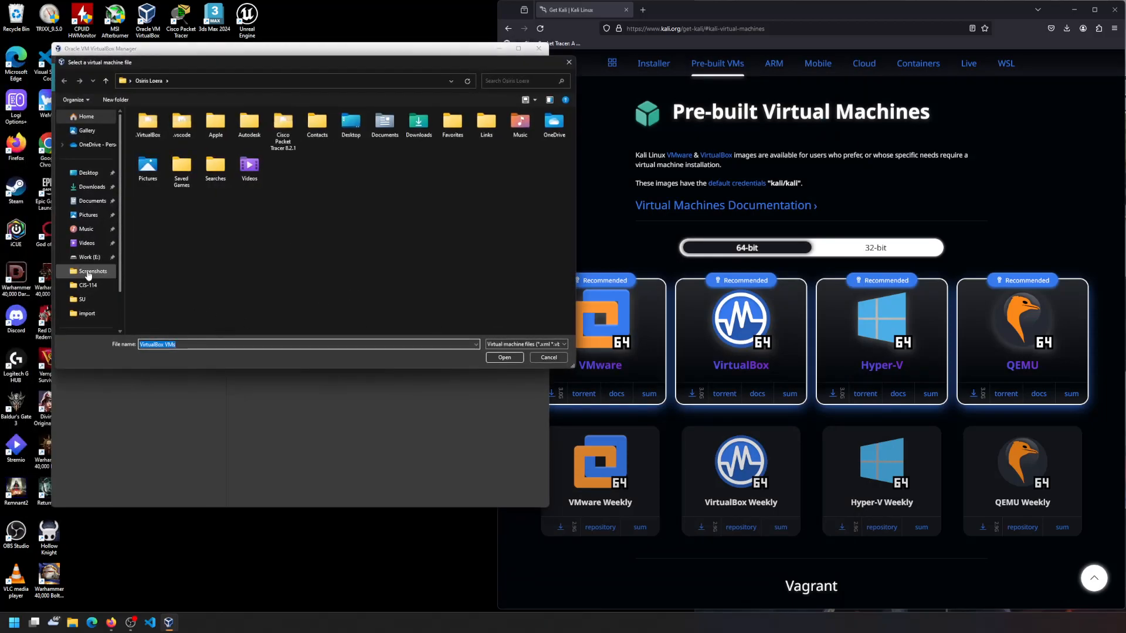
left_click(89, 257)
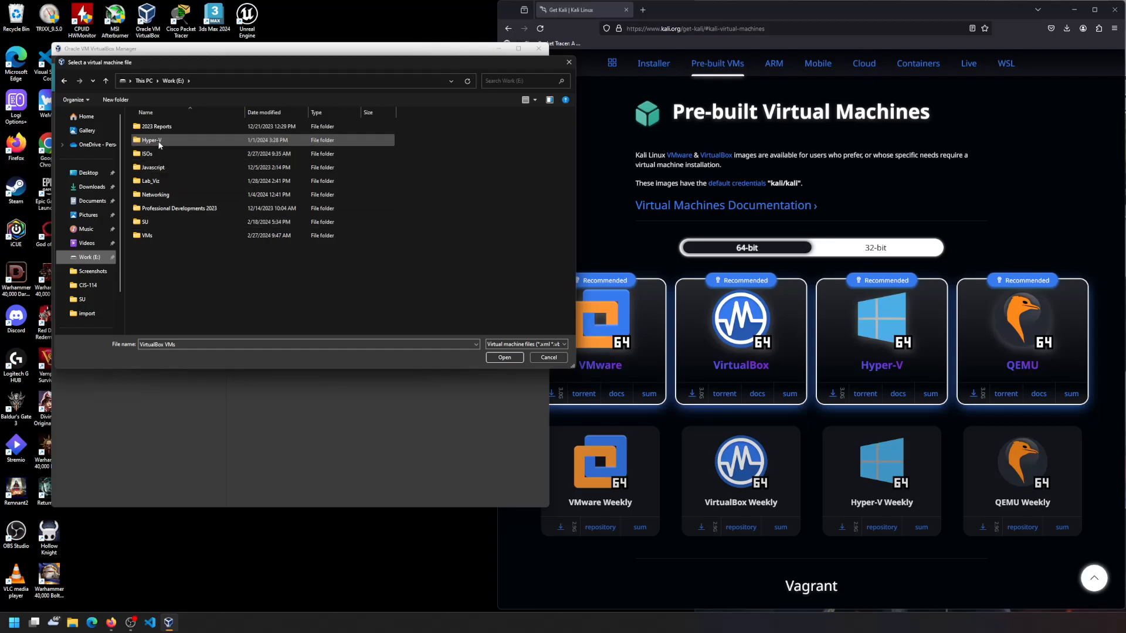
double_click(161, 236)
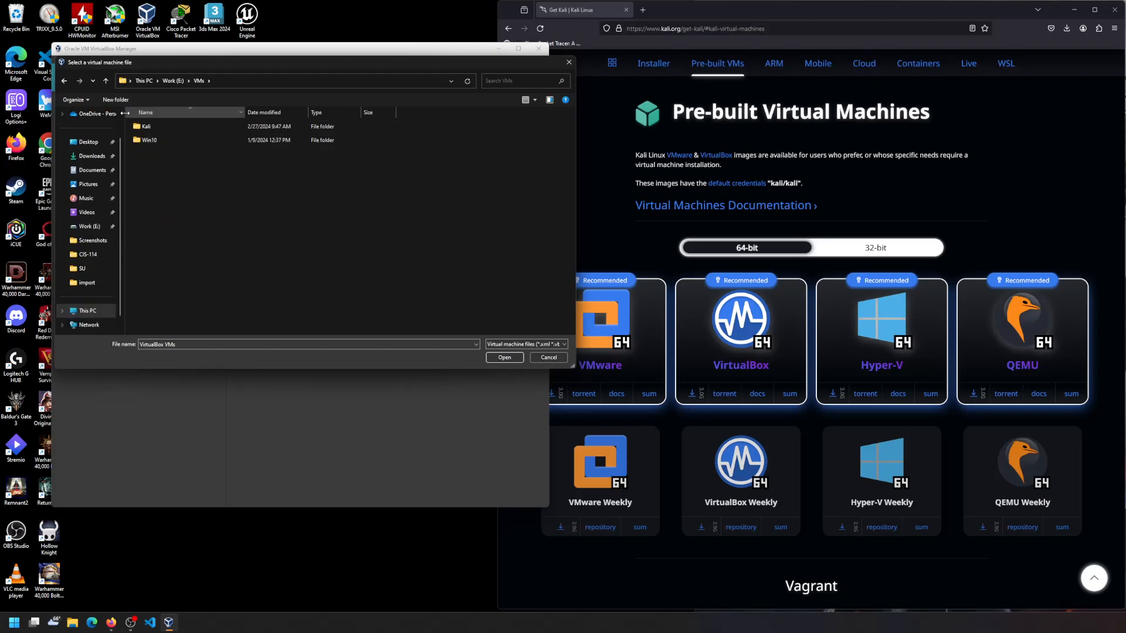
left_click(65, 80)
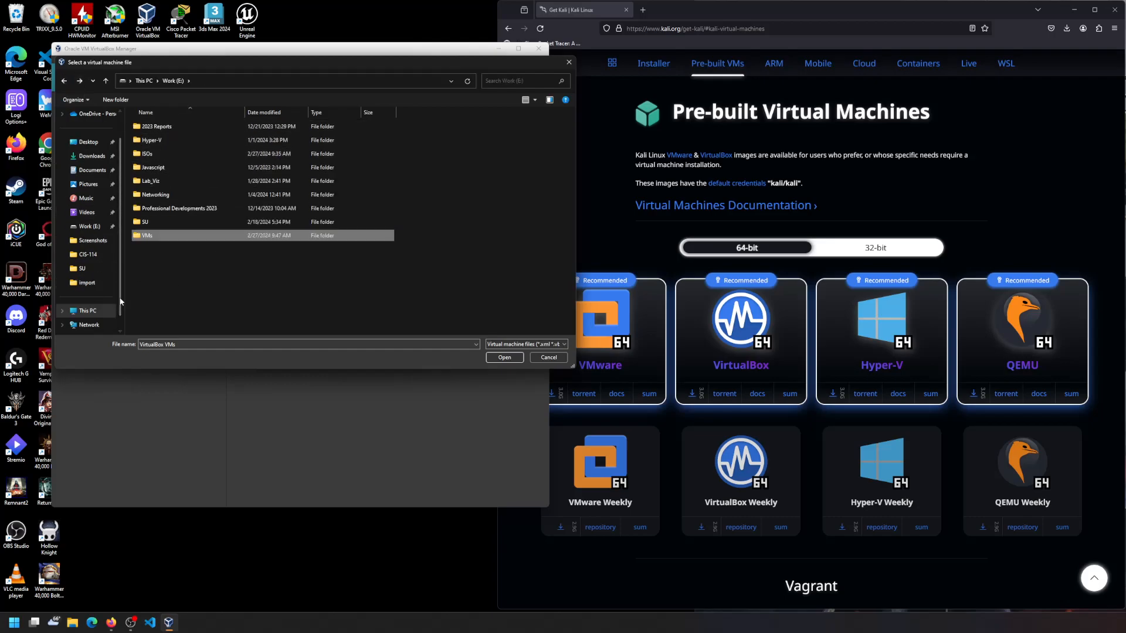
double_click(181, 154)
double_click(176, 127)
left_click(205, 127)
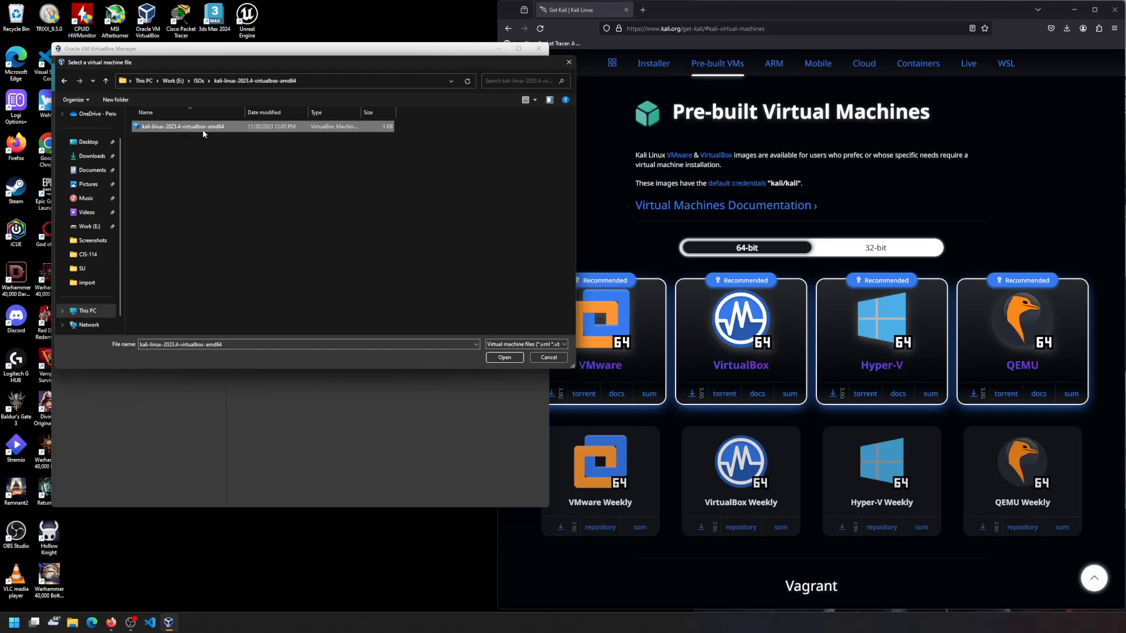
left_click_drag(362, 112, 399, 113)
- Add the Kali VM, start it, and choose the Kali GNU/Linux boot entry
left_click(503, 358)
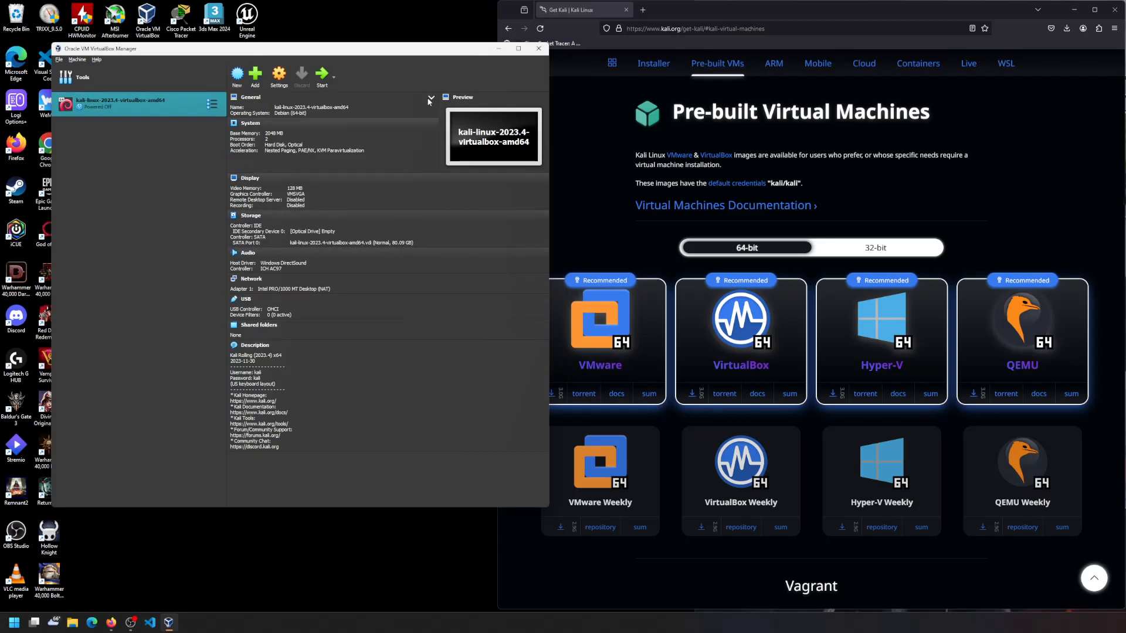
left_click_drag(412, 51, 459, 47)
left_click(370, 73)
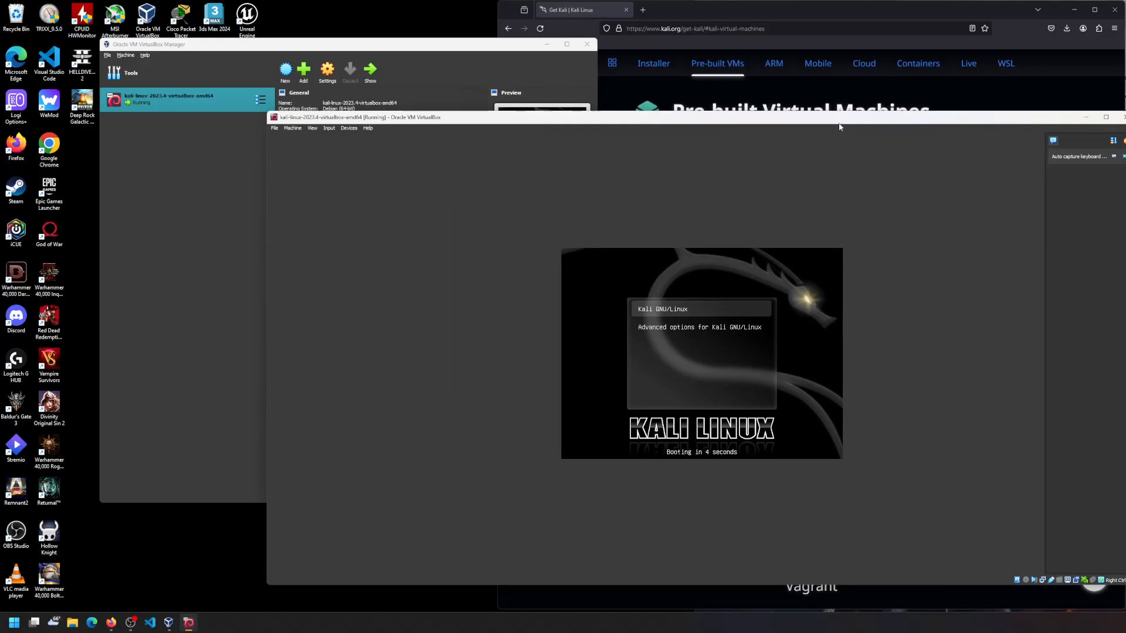
left_click_drag(840, 127, 632, 52)
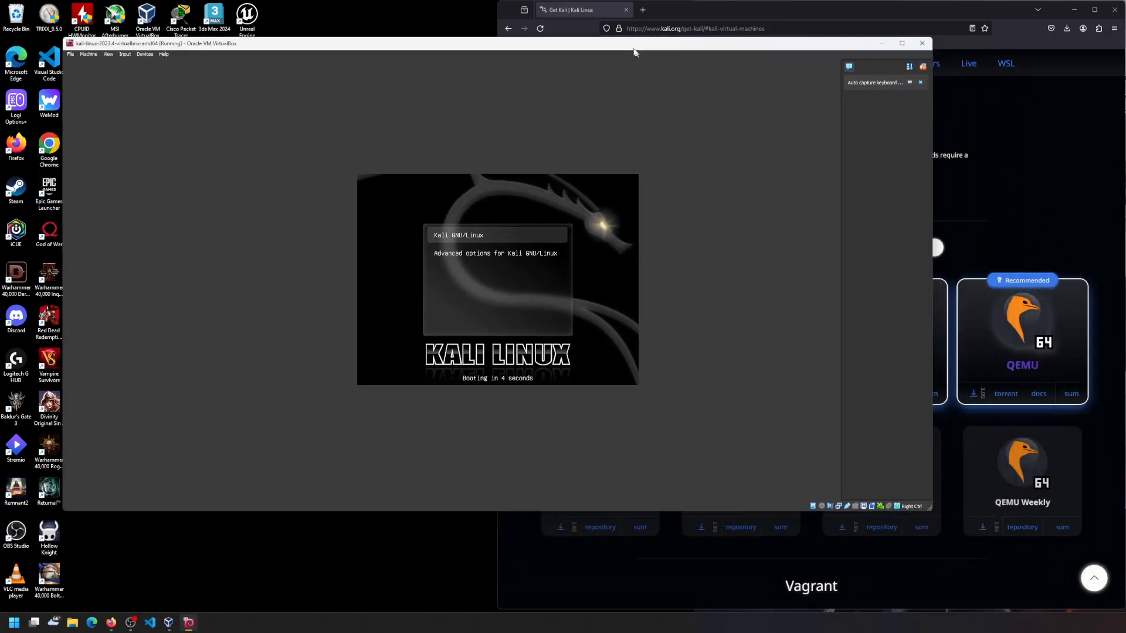
left_click(459, 234)
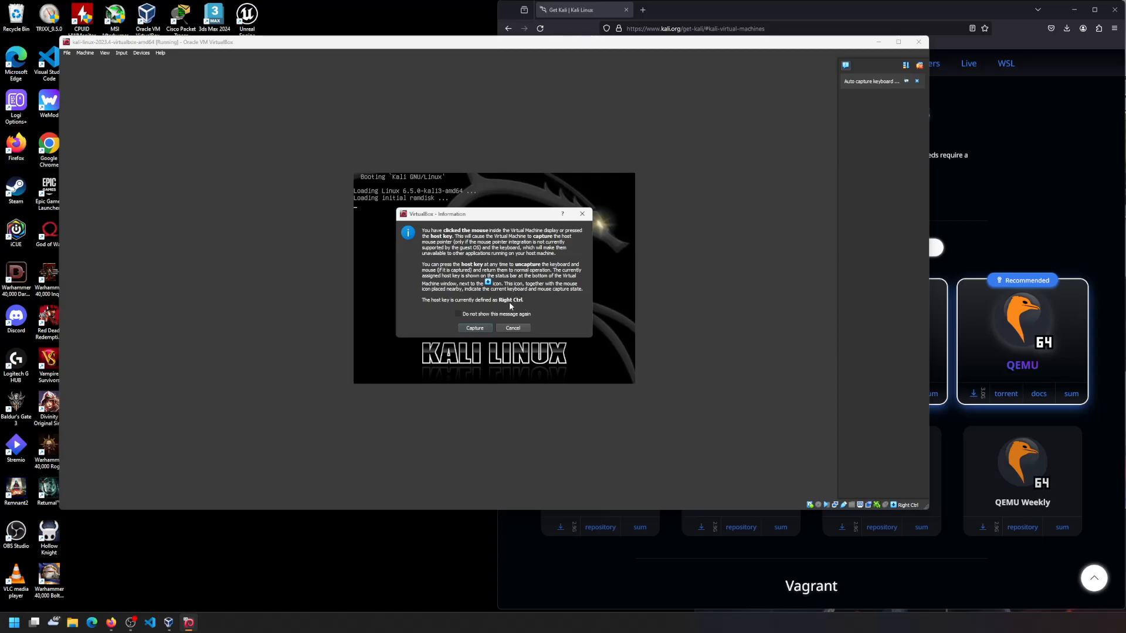
- Let the Kali VM capture the mouse and keyboard via the Information dialog
left_click(473, 329)
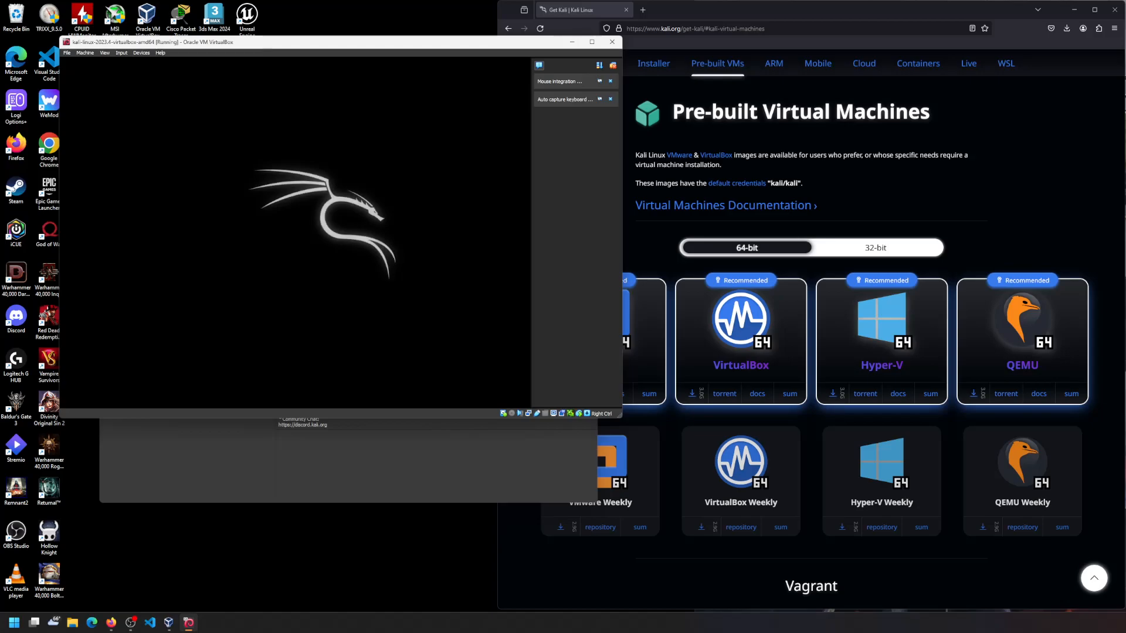
- Search Google for 'win 10 iso' and open Microsoft's Windows 10 ISO download page
left_click(643, 10)
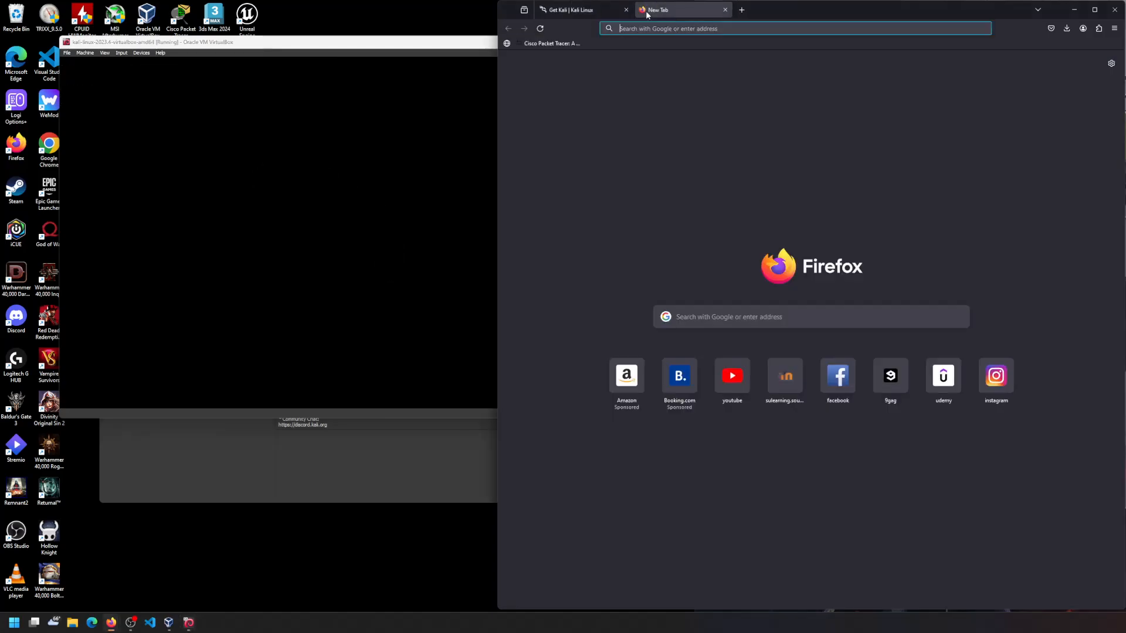
type("win 10 iso")
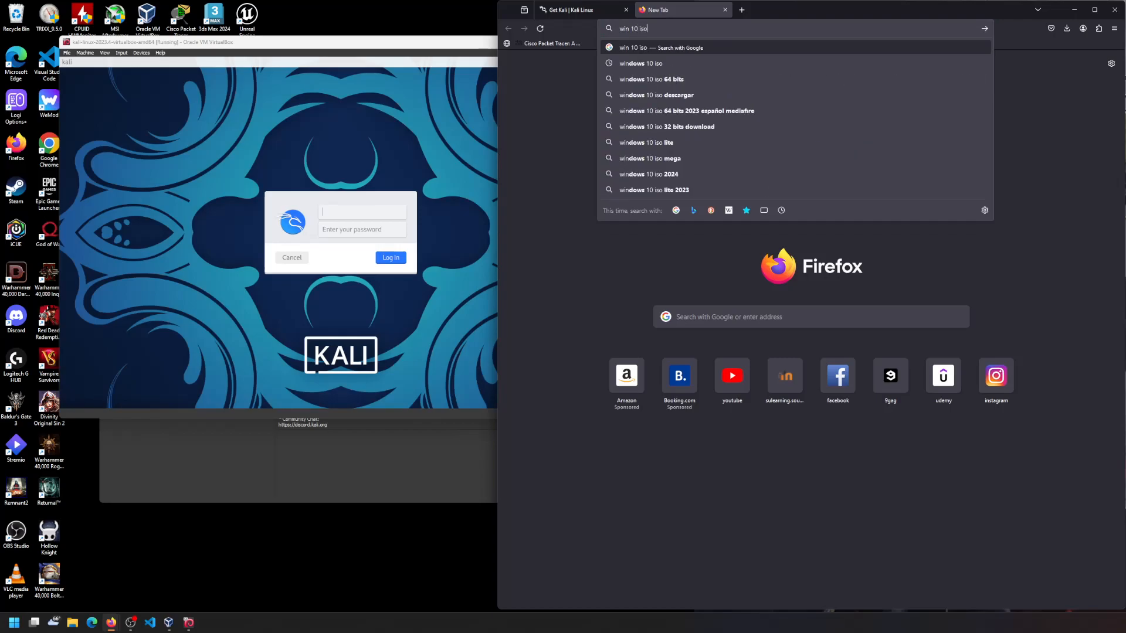
key("Return")
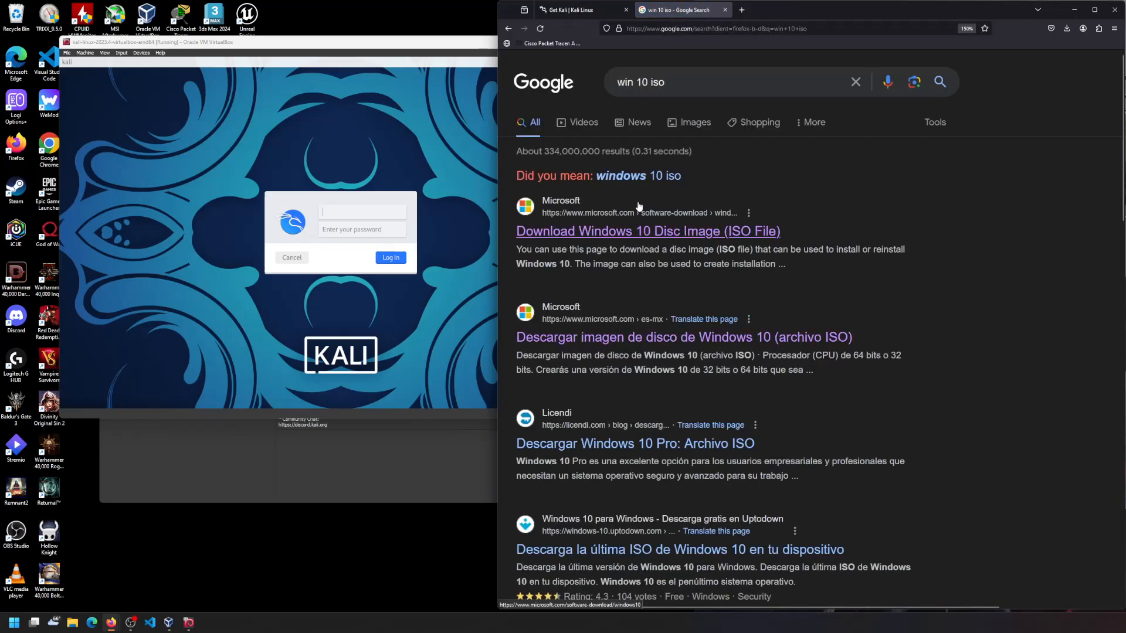
left_click(622, 176)
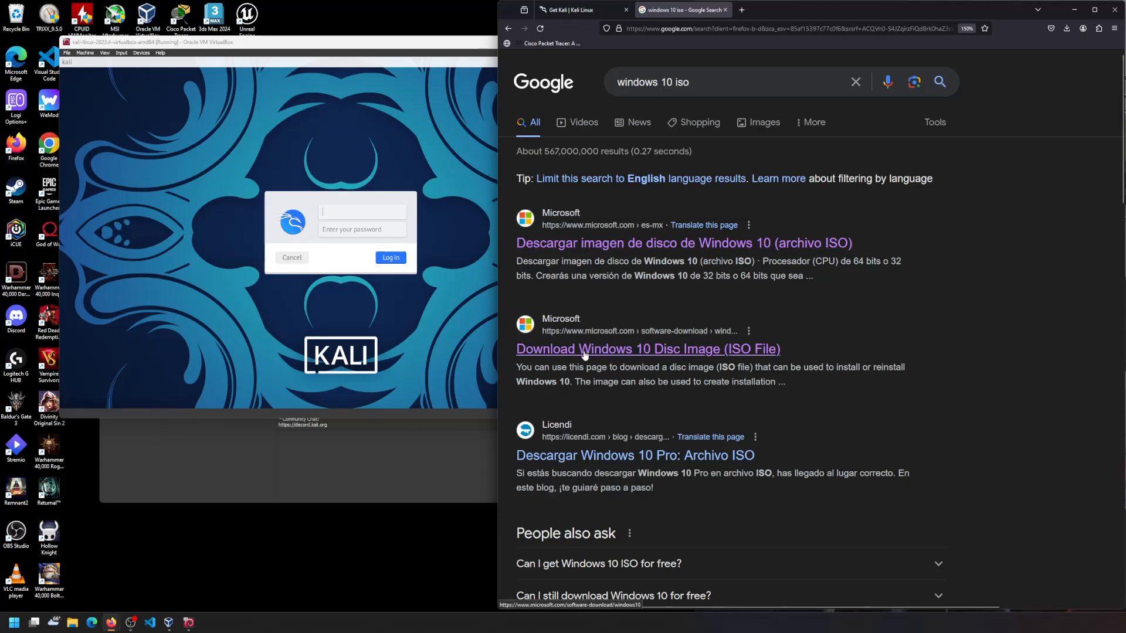
left_click(648, 355)
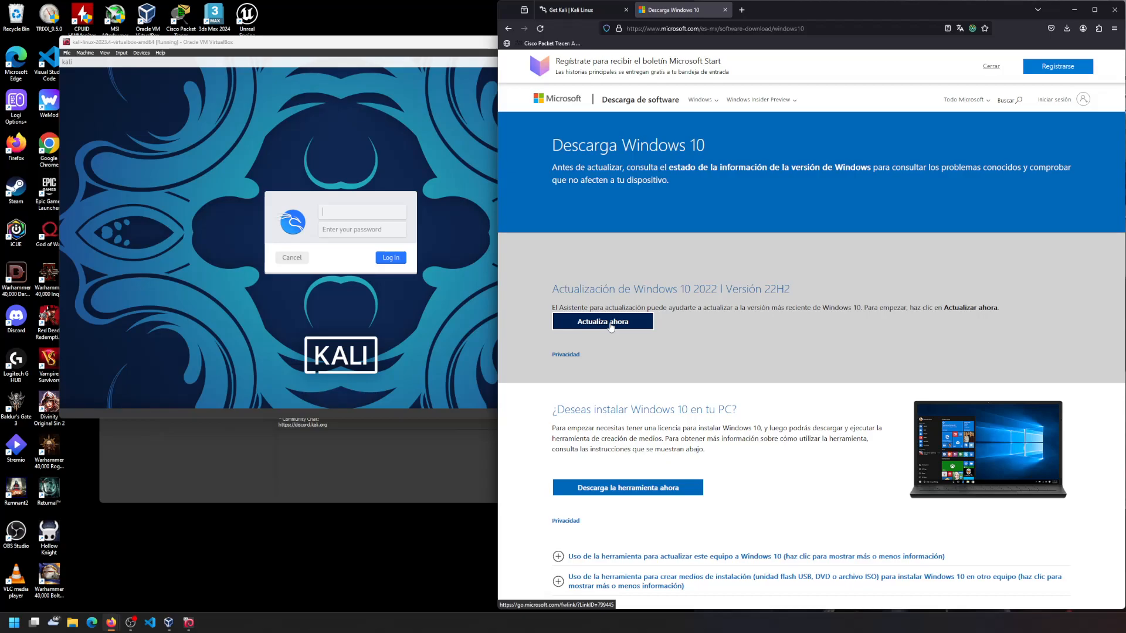
- Download and run the Windows 10 update assistant, then close it
left_click(610, 326)
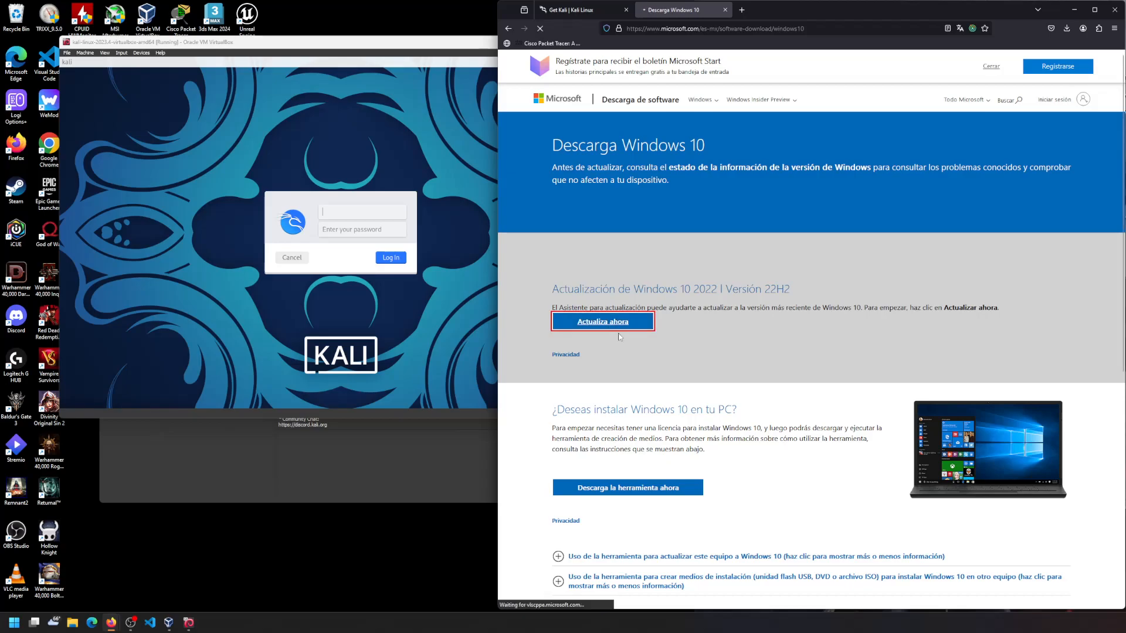
left_click(965, 51)
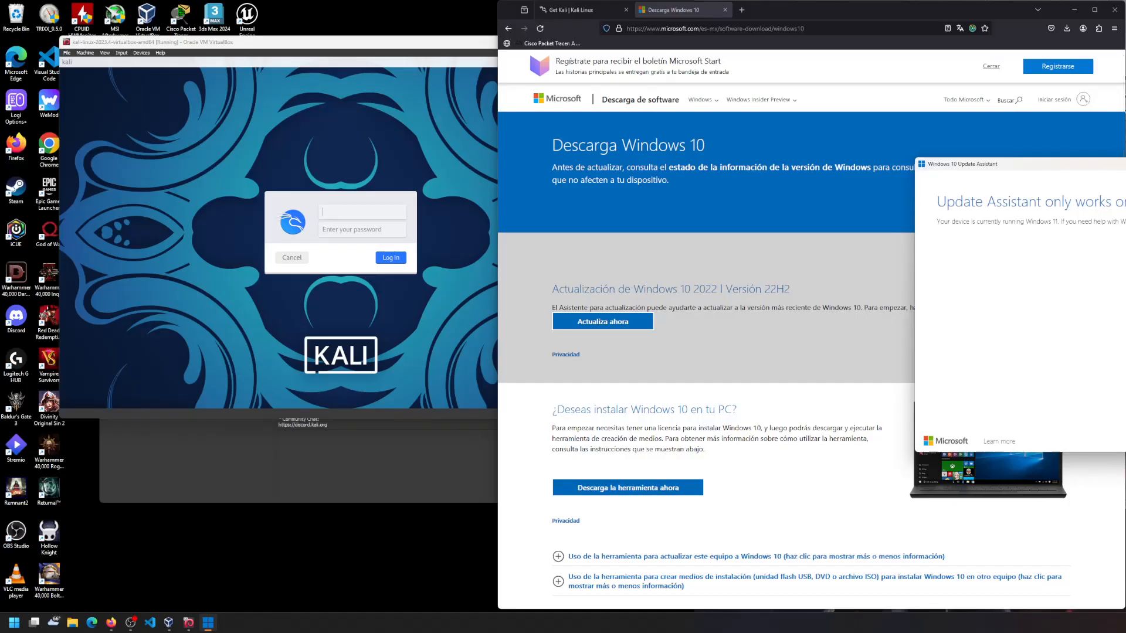
key("alt+F4")
- Download and launch the Windows 10 media creation tool, closing the download page
scroll(631, 403, "down", 2)
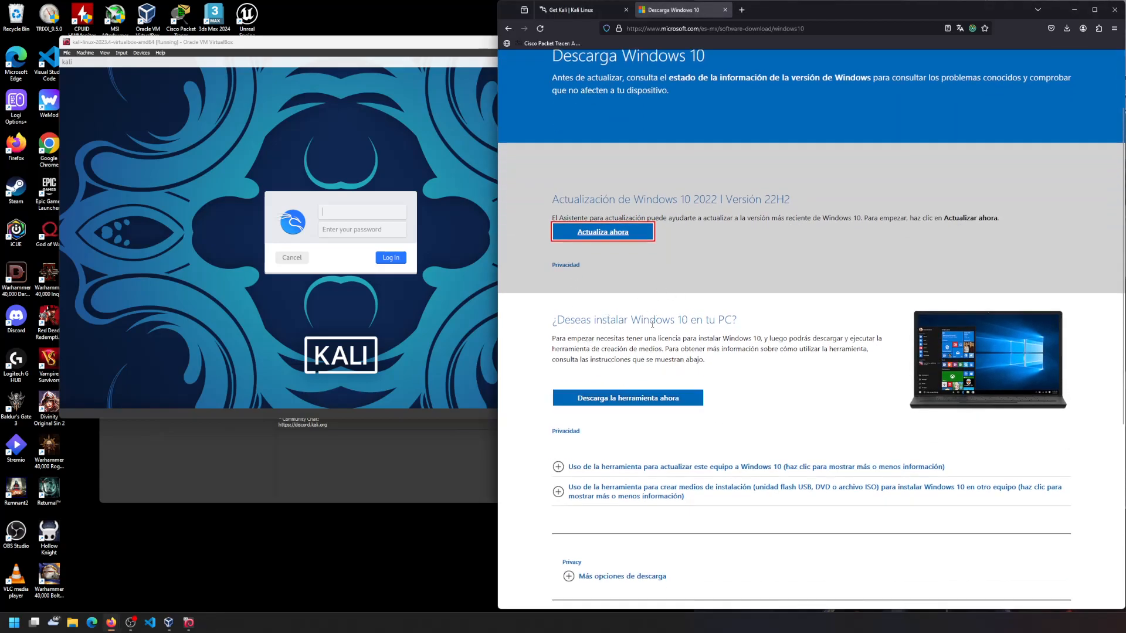
left_click(608, 398)
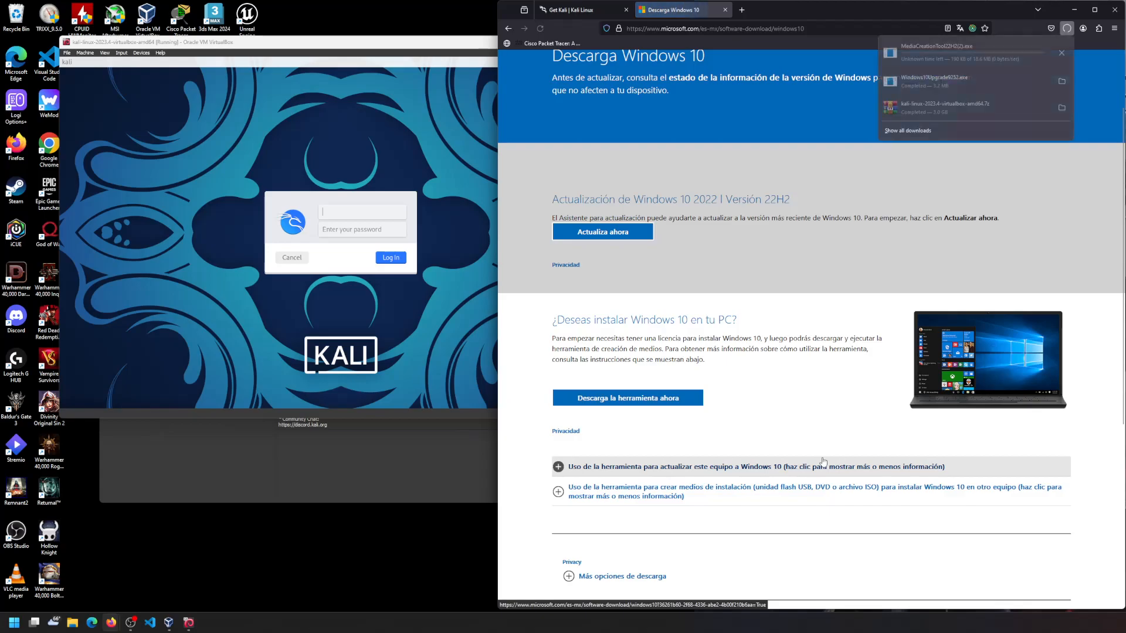
left_click(992, 49)
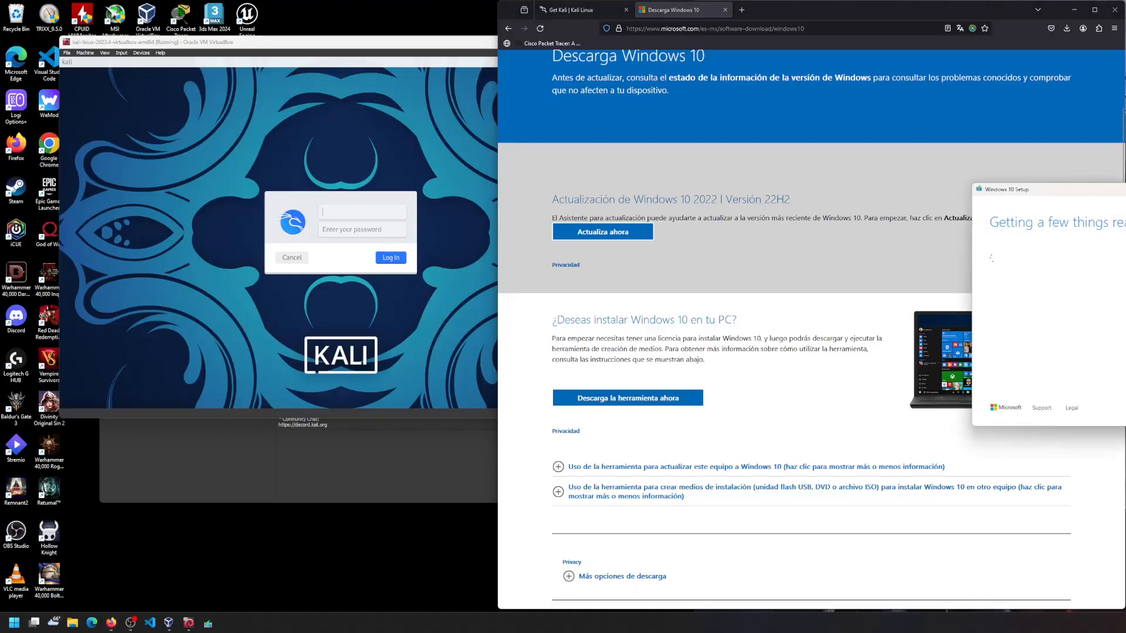
left_click_drag(1125, 190, 611, 141)
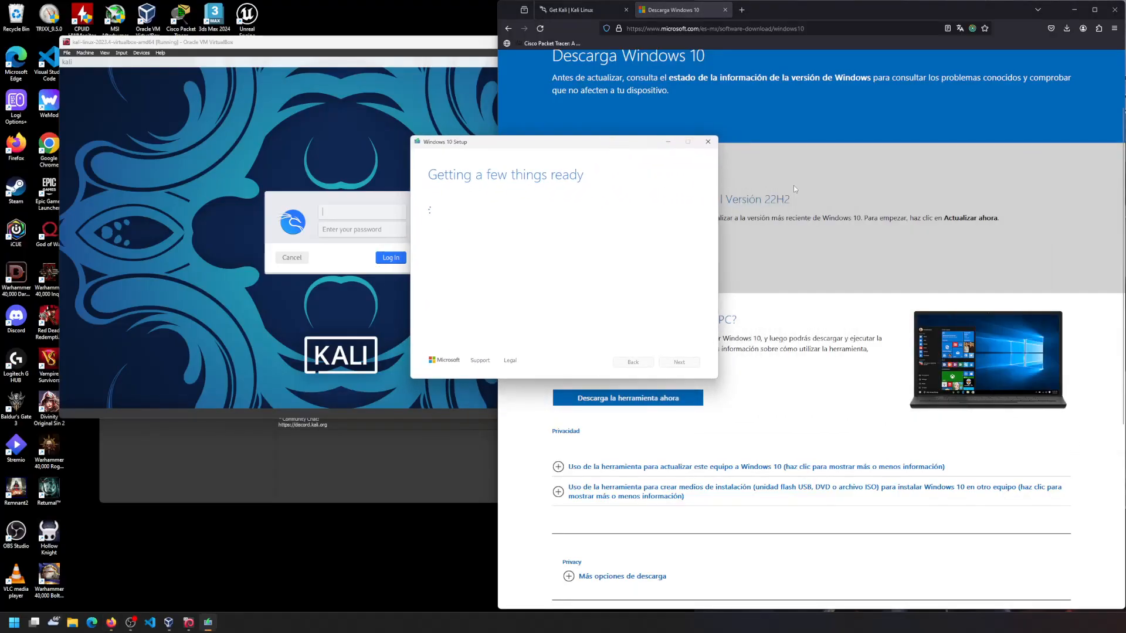
left_click(725, 10)
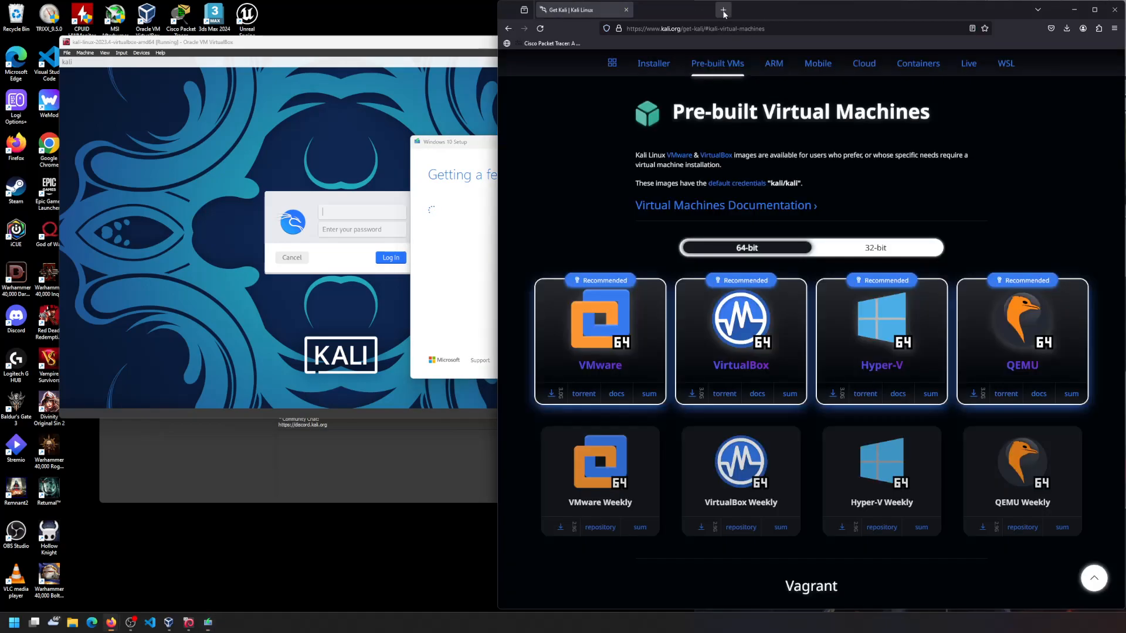
left_click(484, 147)
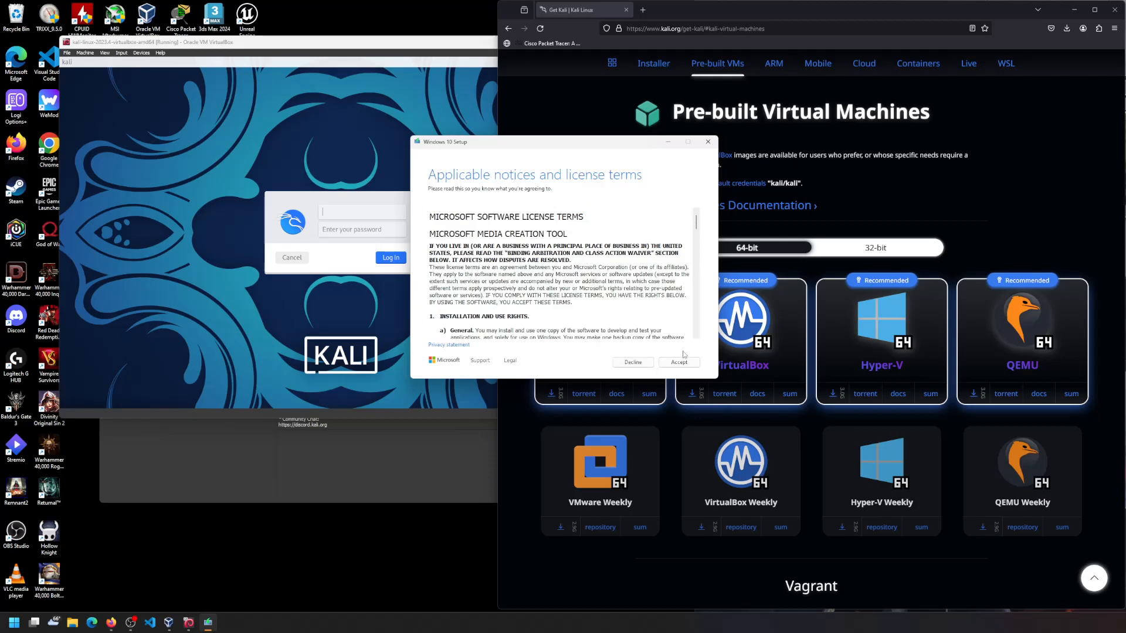
- Accept the licence, choose installation media as an ISO file, then cancel Setup
left_click(679, 362)
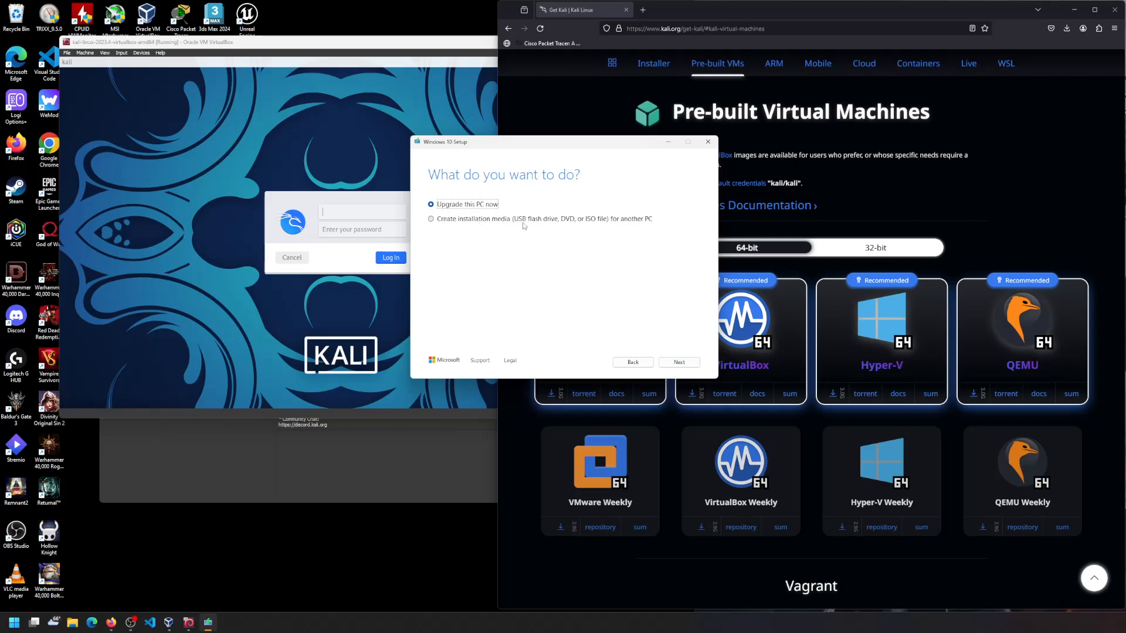
left_click(576, 220)
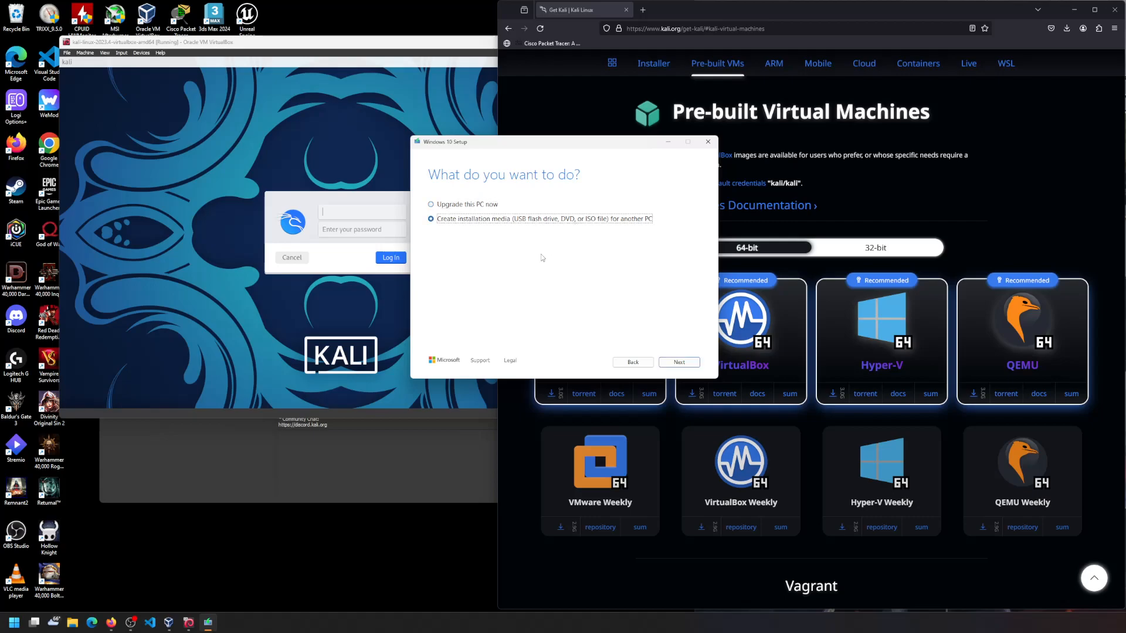
left_click(687, 363)
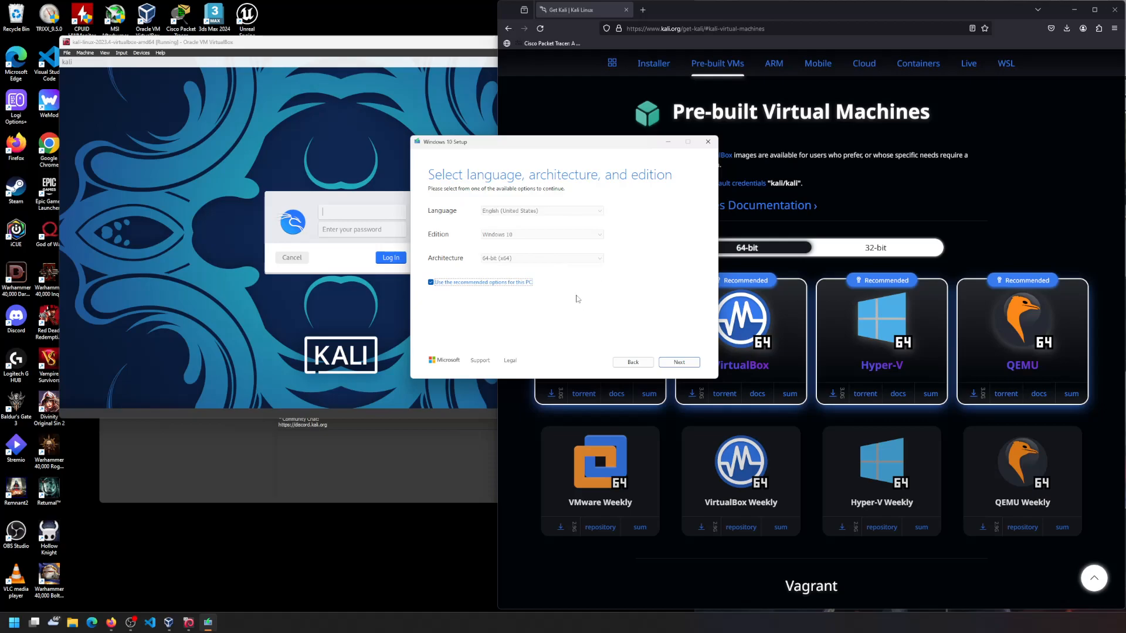
left_click(677, 362)
left_click(448, 233)
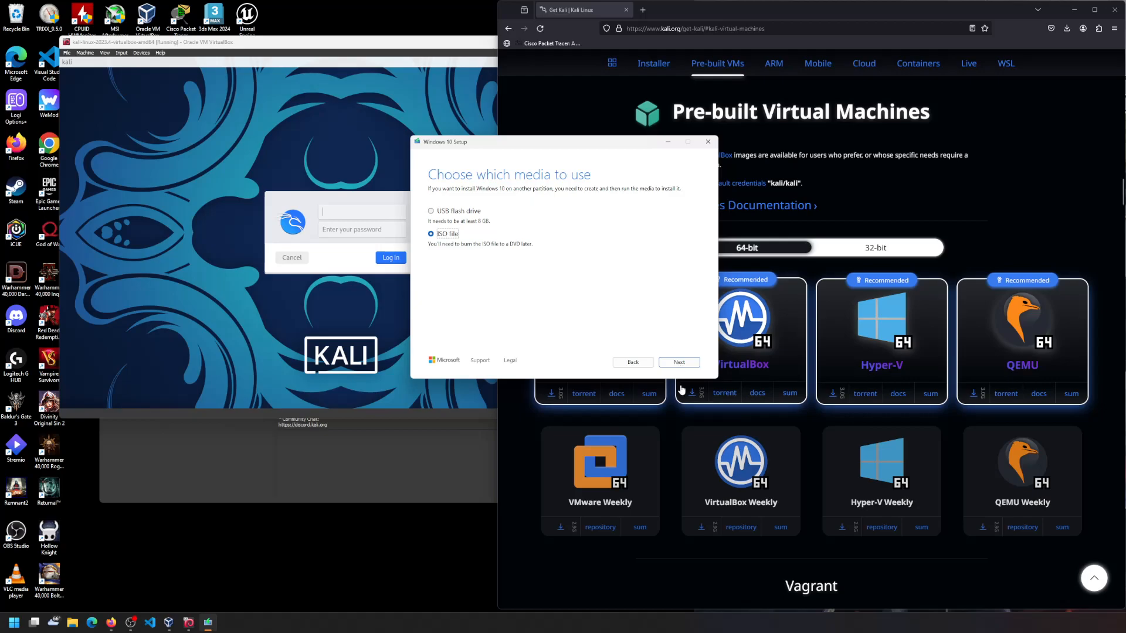
left_click(707, 142)
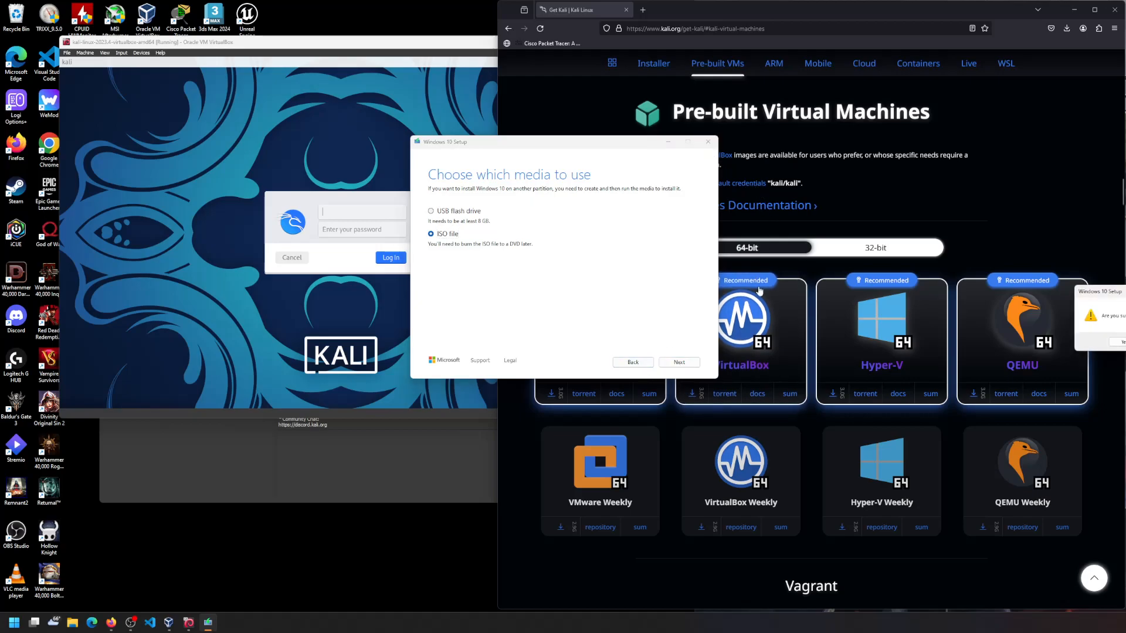
left_click(1120, 342)
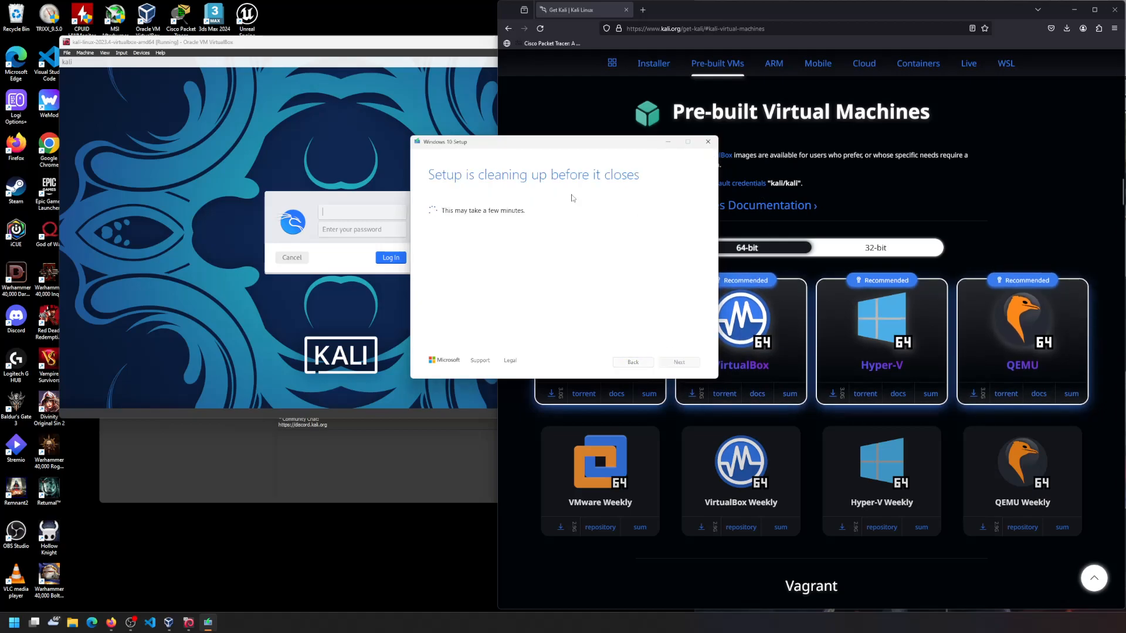
- Log in to Kali with the account password and enlarge the VM window to near full screen
left_click(338, 215)
left_click_drag(439, 45, 404, 17)
left_click_drag(585, 387, 969, 572)
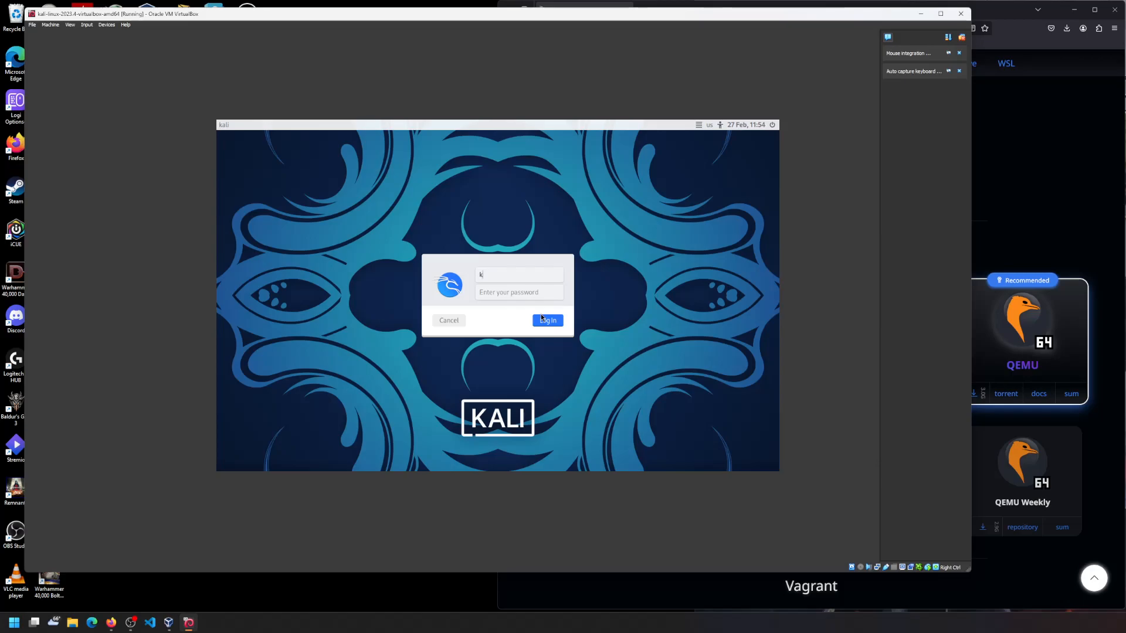
key("Tab")
type("kali")
left_click(542, 318)
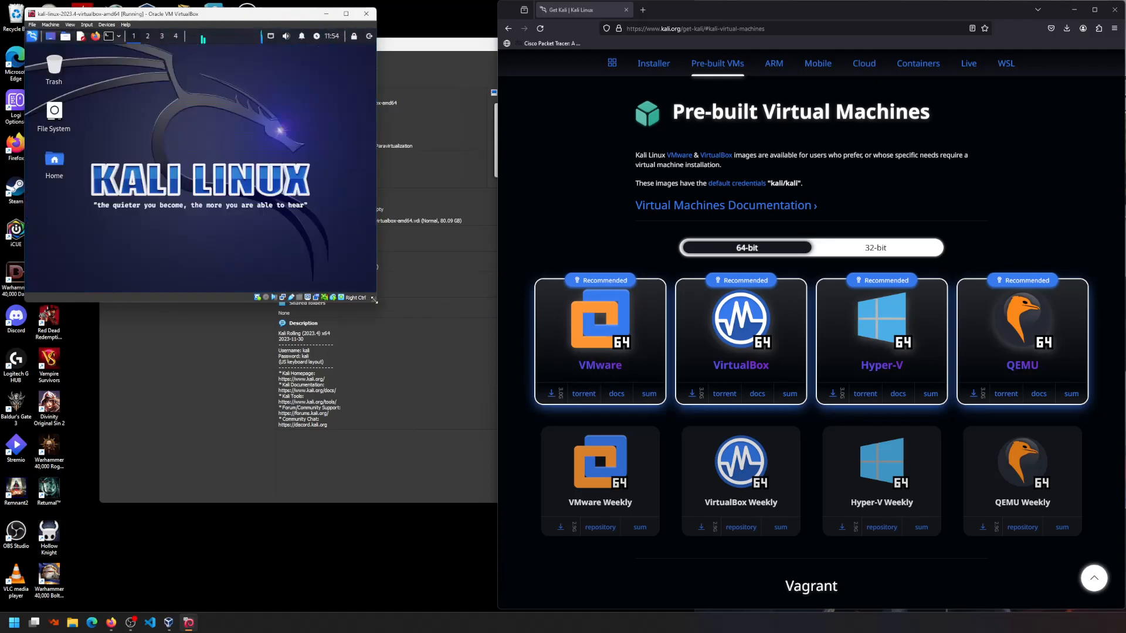
left_click_drag(375, 301, 978, 534)
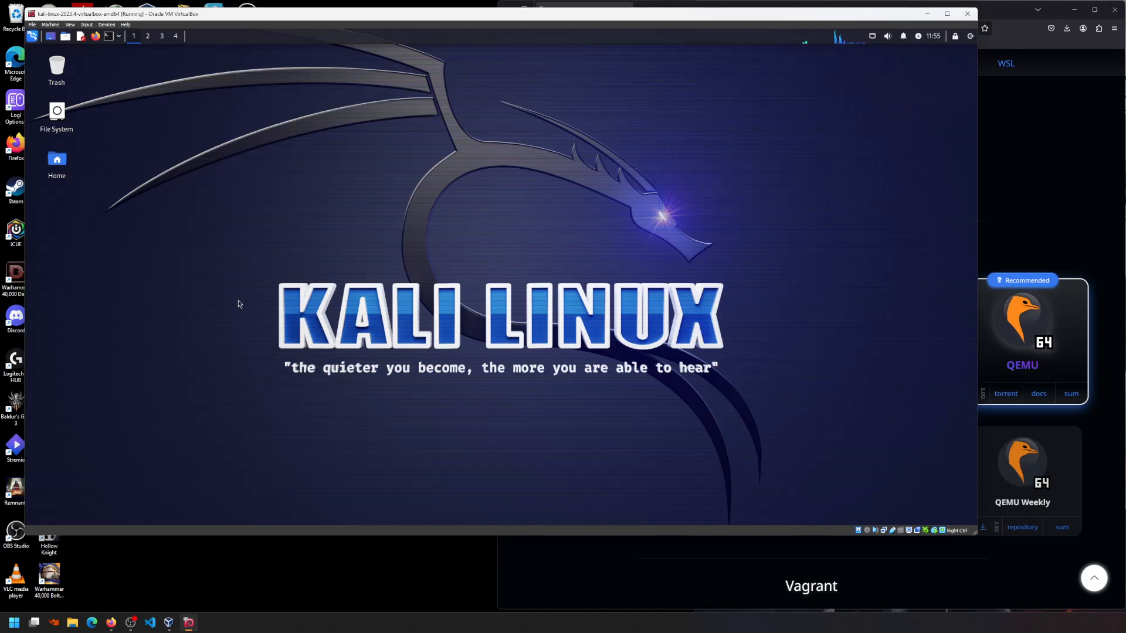
left_click_drag(973, 532, 1058, 603)
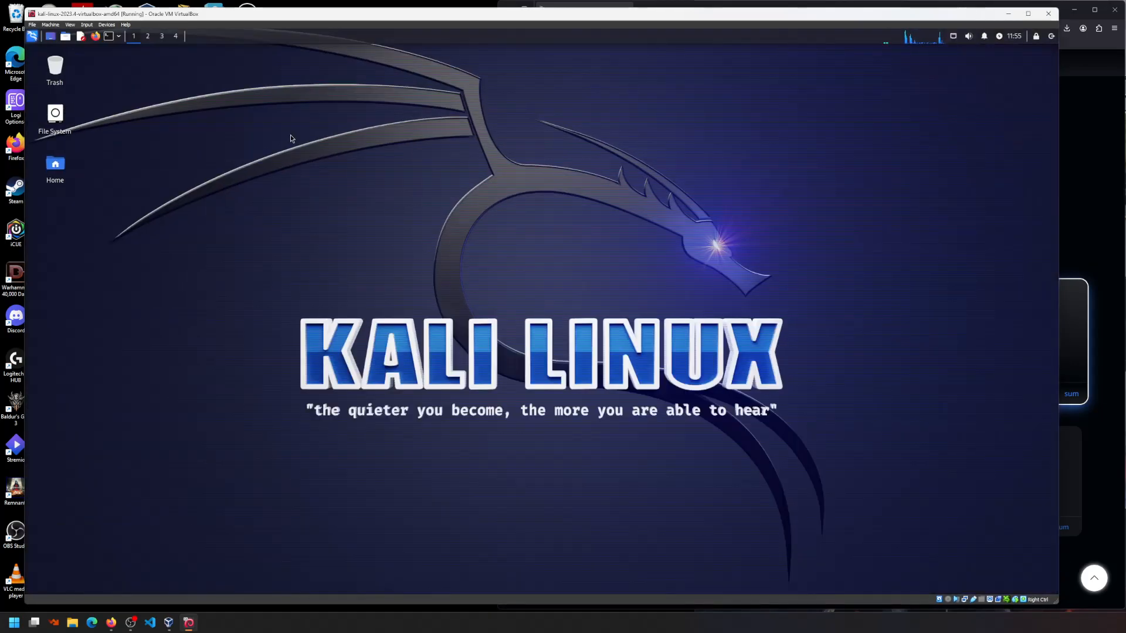
- Open a Kali terminal, then bring up the host's Windows search for Command Prompt
left_click(109, 39)
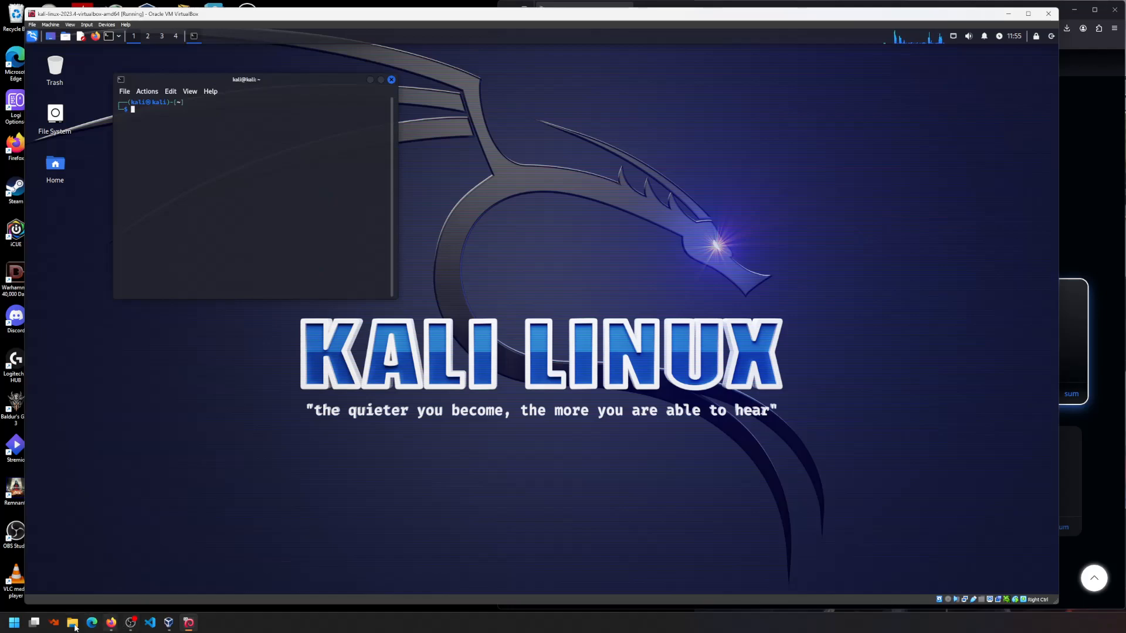
mouse_move(35, 624)
key("super")
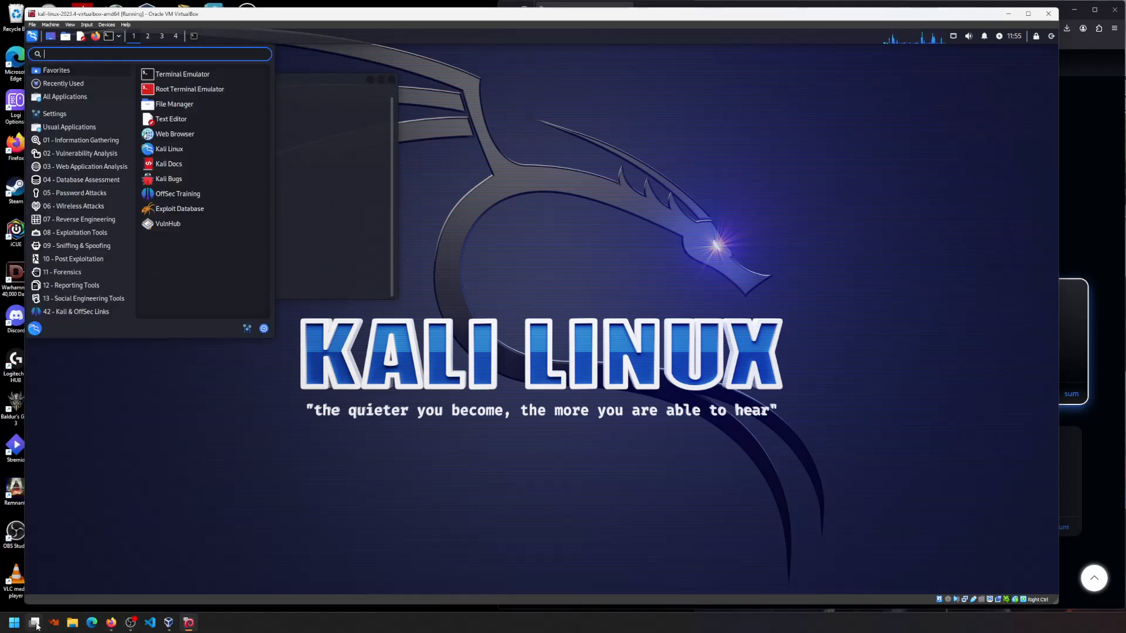
key("Escape")
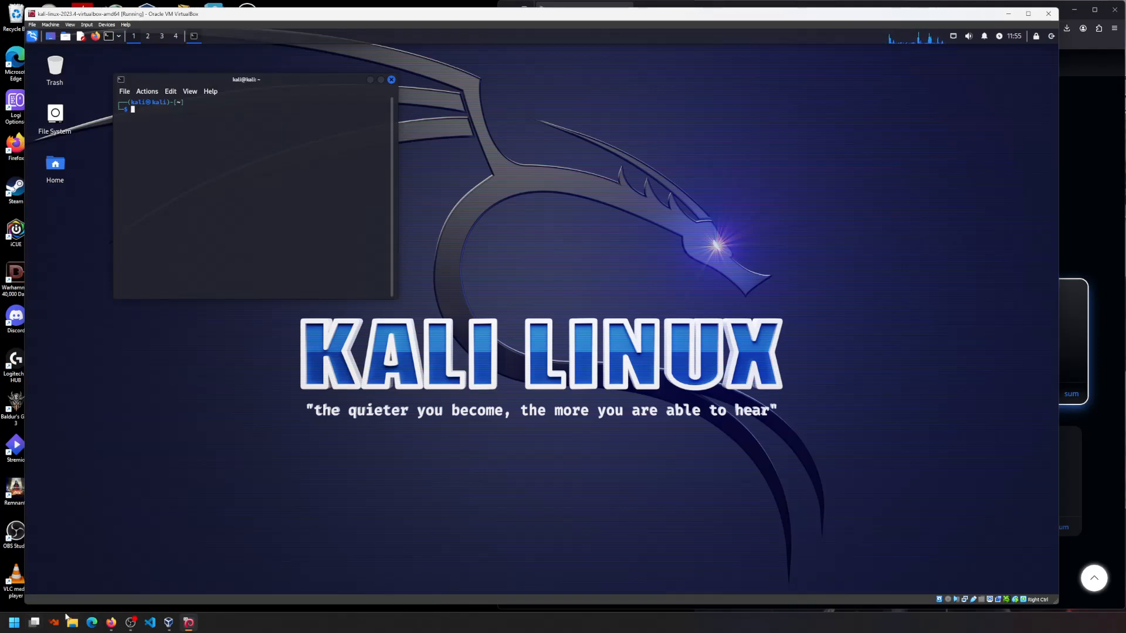
left_click(15, 622)
- Launch Command Prompt on the host and run ipconfig to list its network adapters
type("cmd")
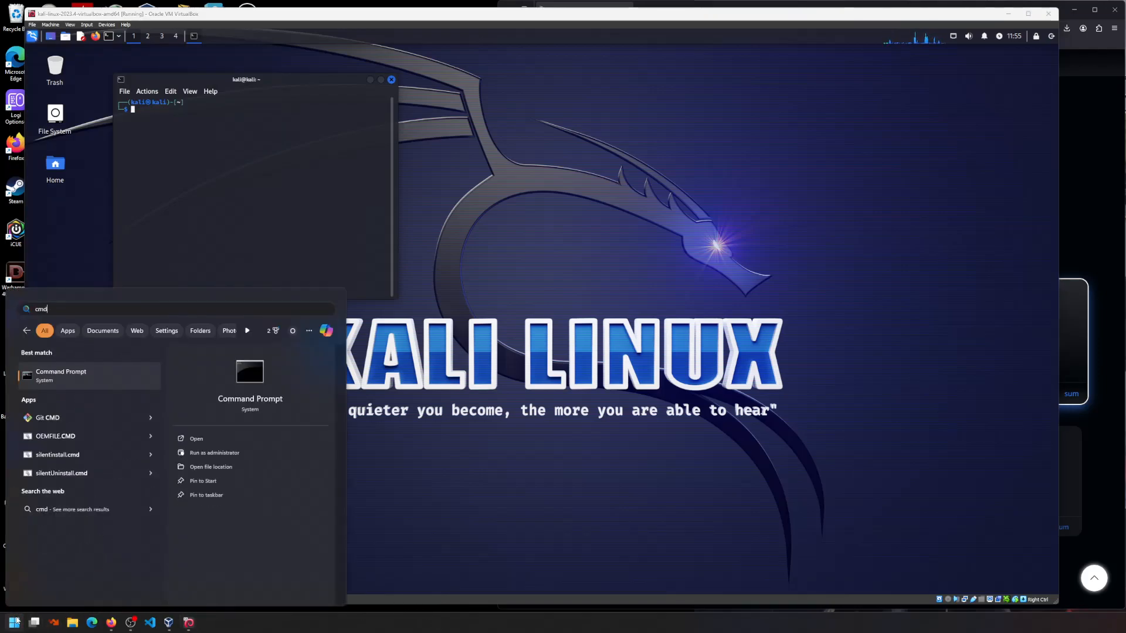
key("Return")
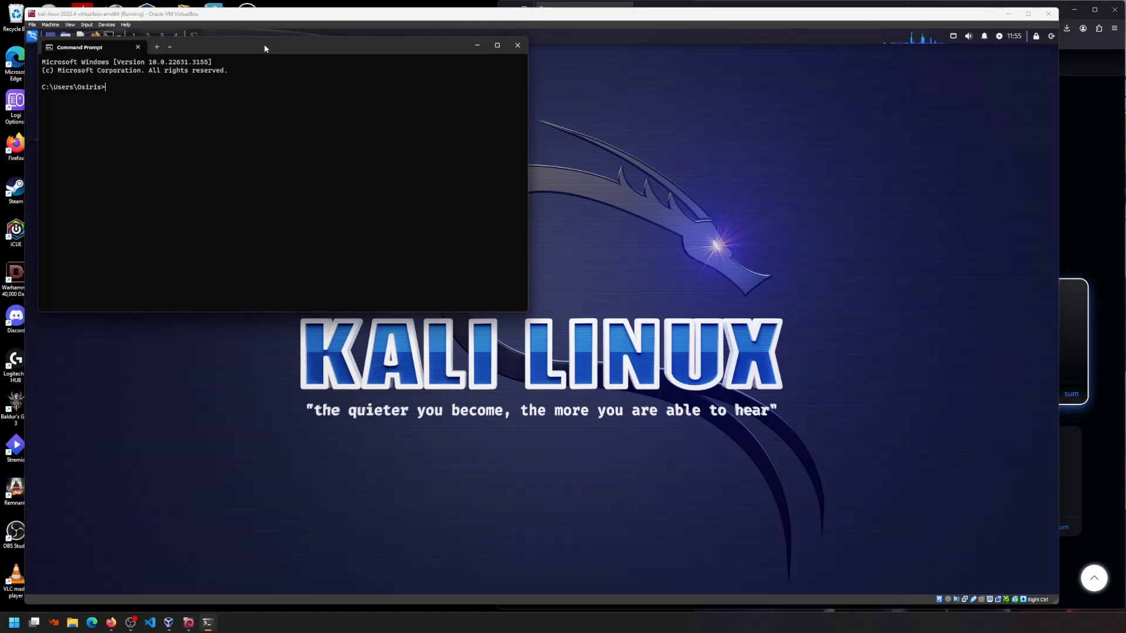
left_click_drag(258, 46, 347, 72)
type("ipconfig")
key("Return")
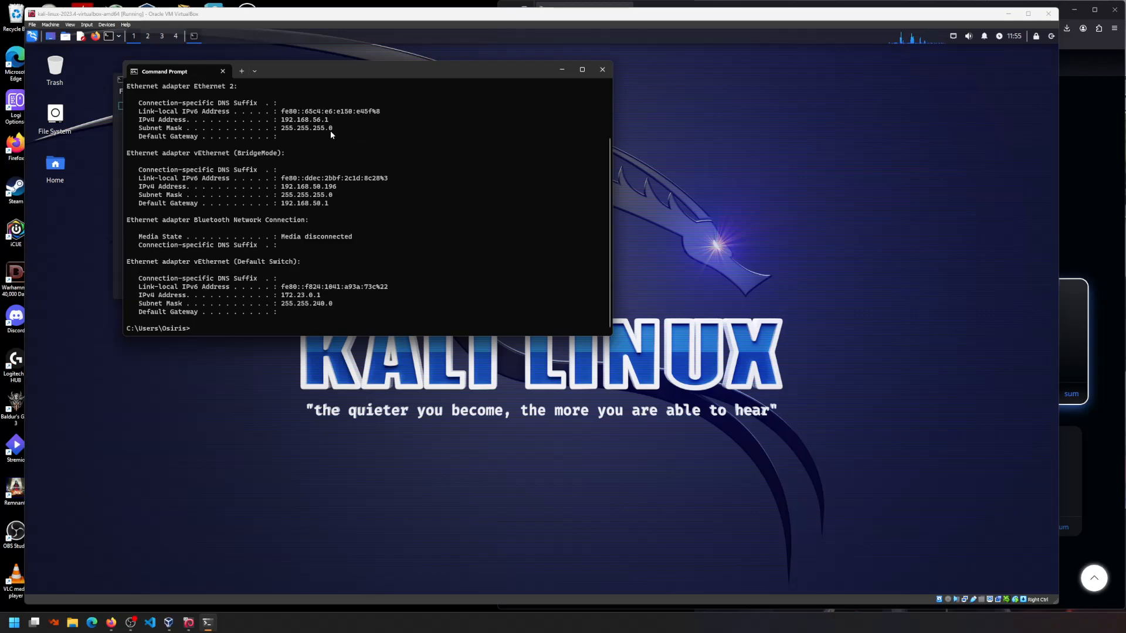
- Highlight the BridgeMode IPv4 address 192.168.50.196 in the ipconfig output
scroll(332, 145, "up", 1)
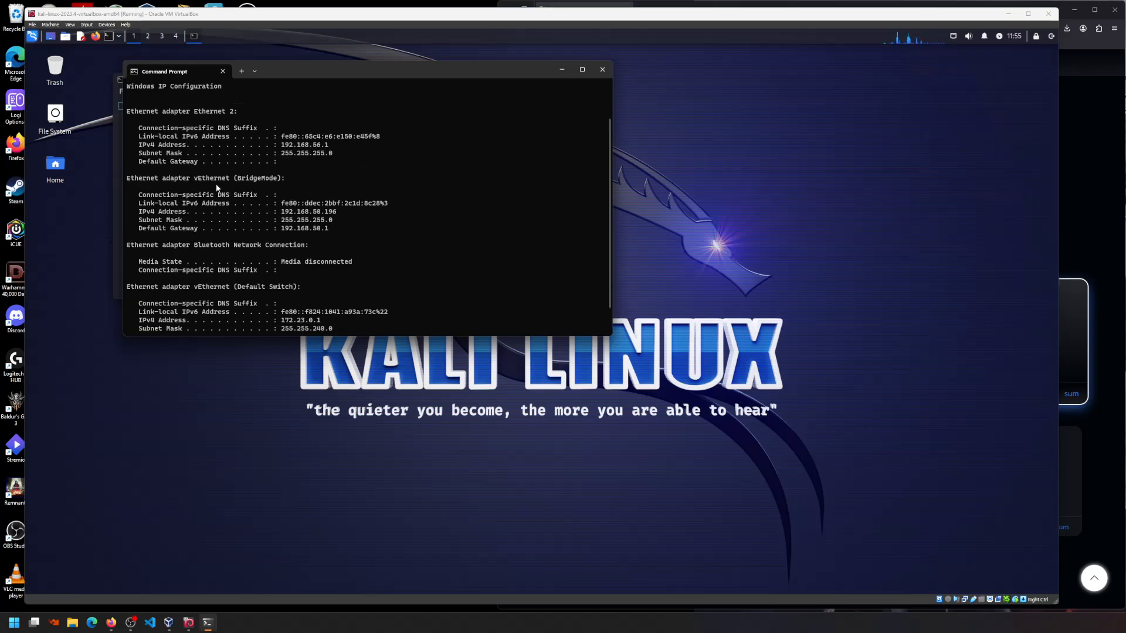
left_click_drag(332, 215, 278, 212)
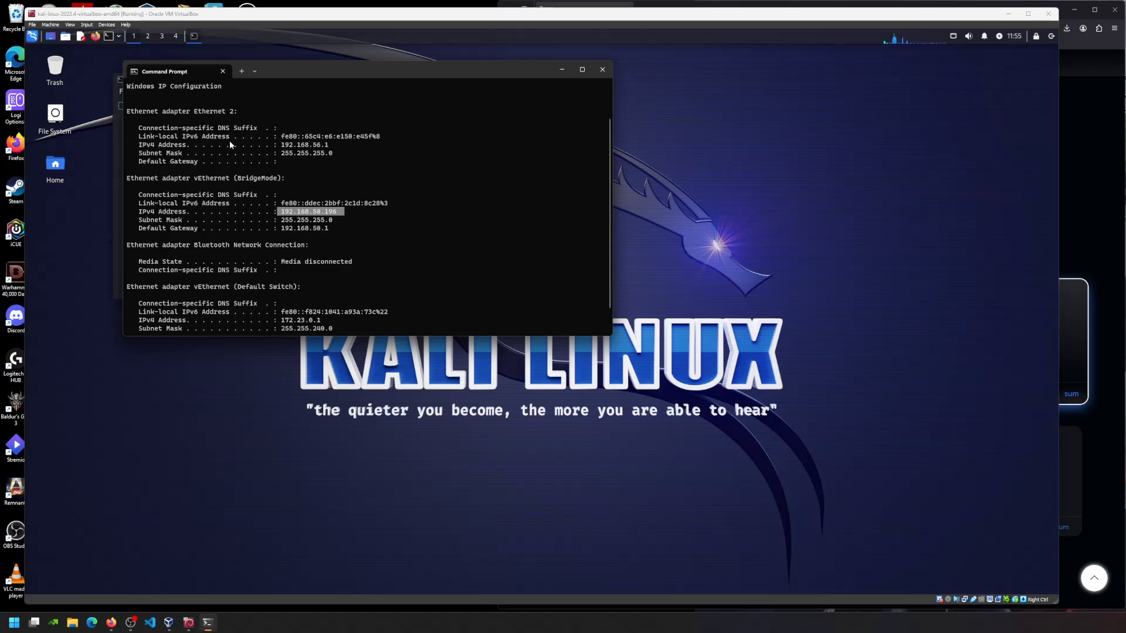
scroll(236, 217, "up", 2)
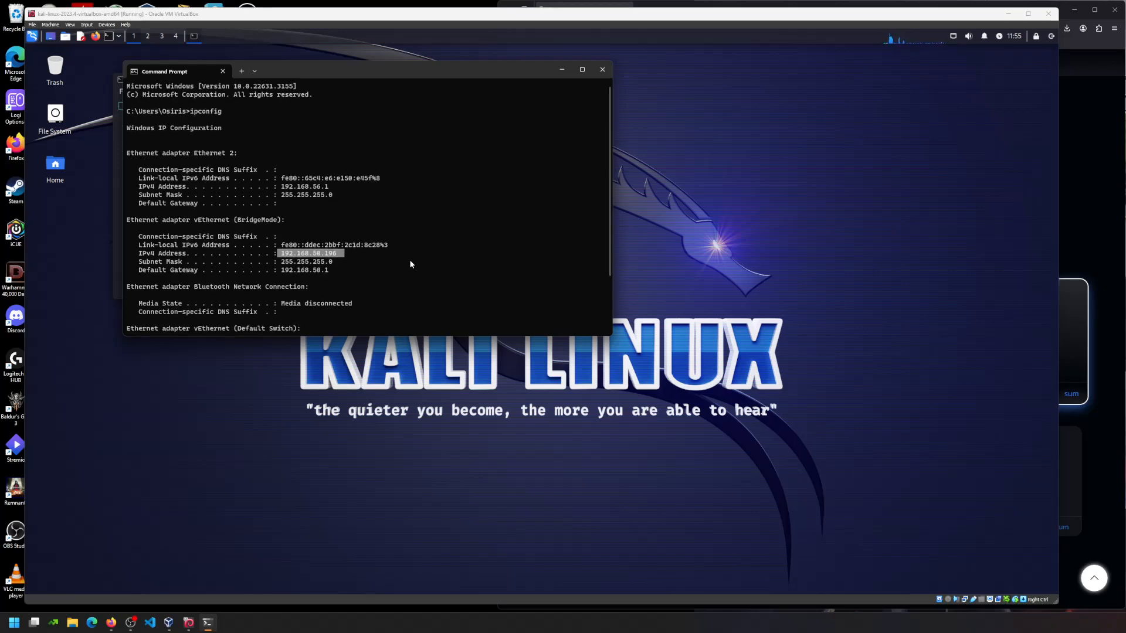
scroll(410, 264, "down", 1)
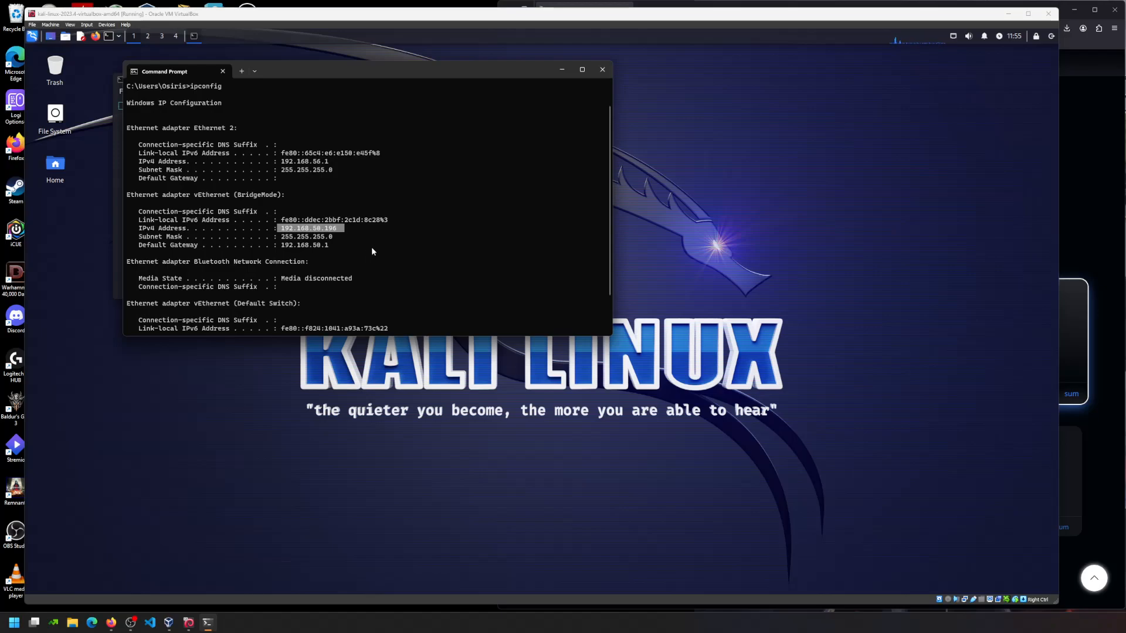
scroll(355, 252, "down", 1)
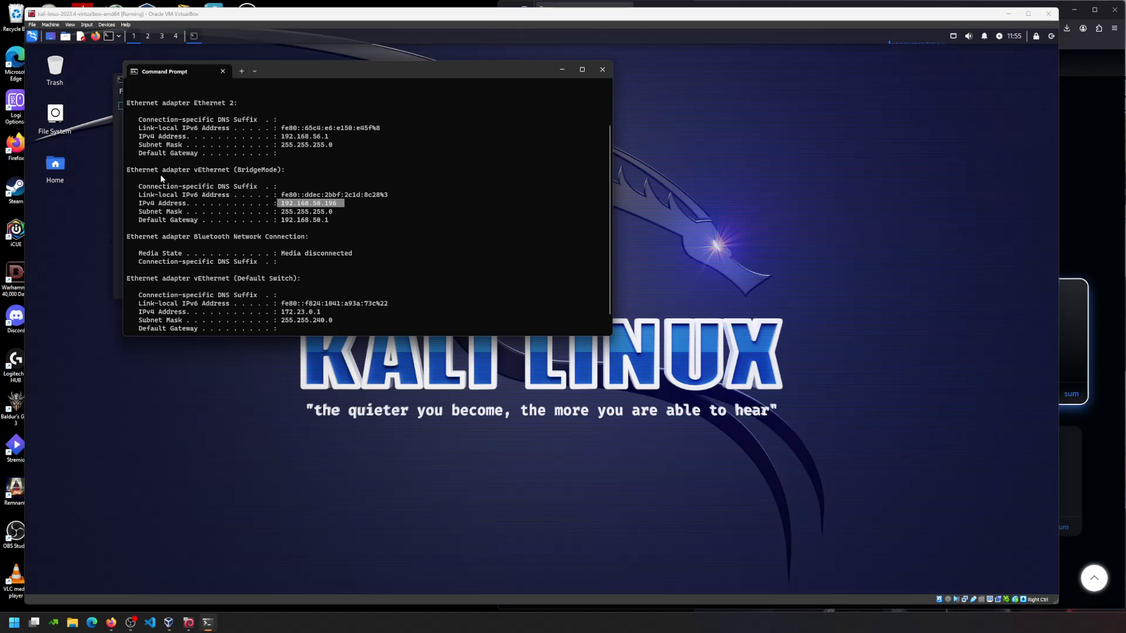
scroll(219, 176, "down", 1)
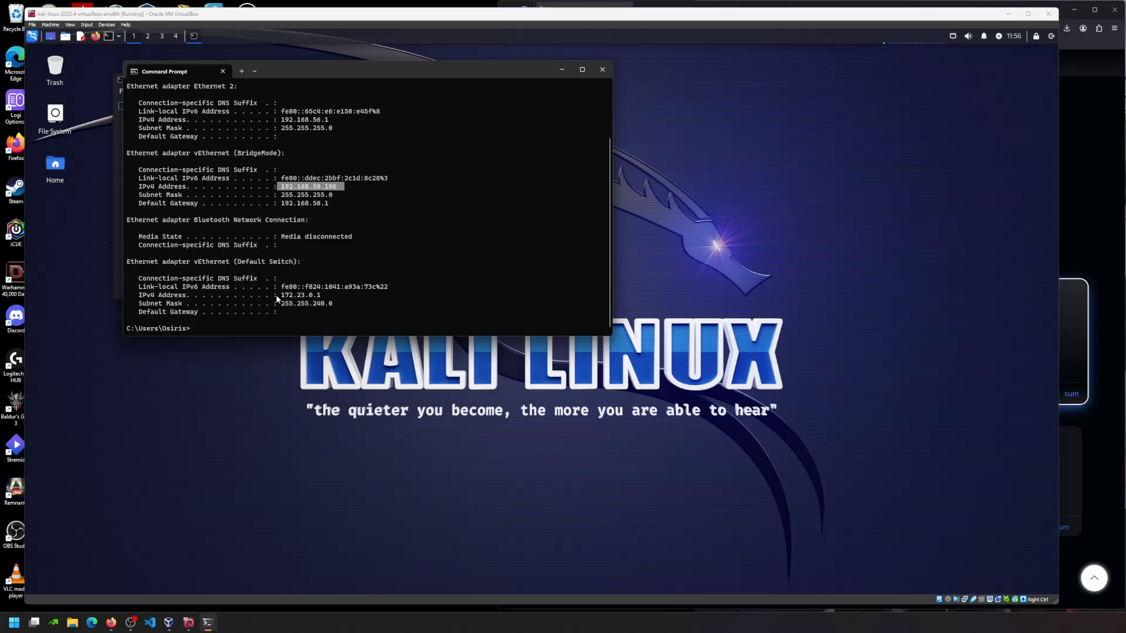
scroll(276, 295, "up", 3)
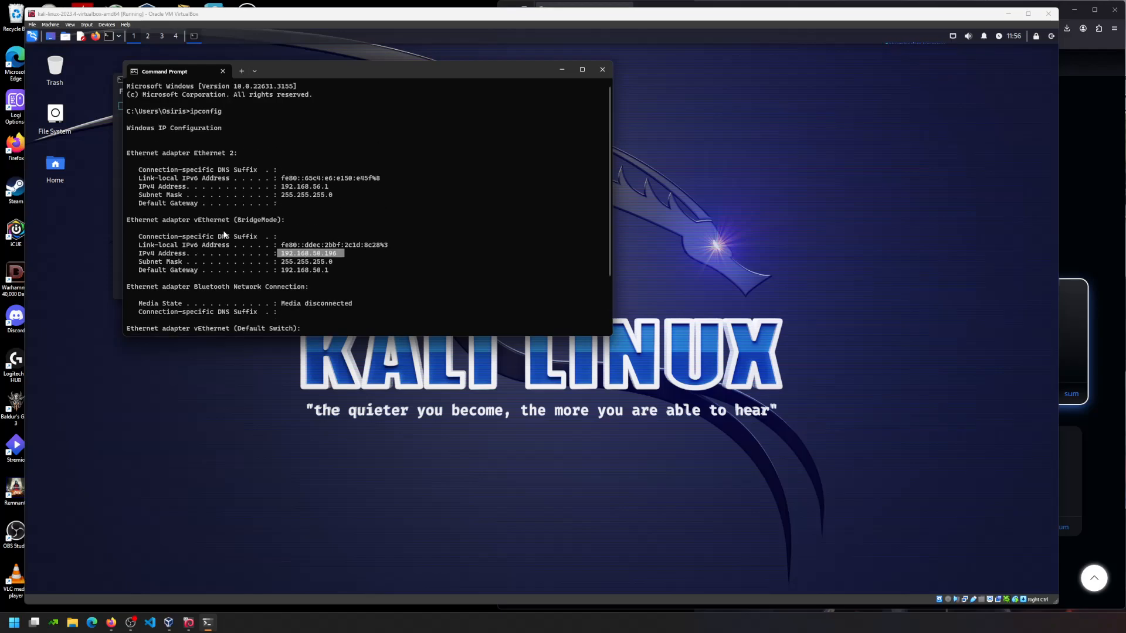
left_click(156, 155)
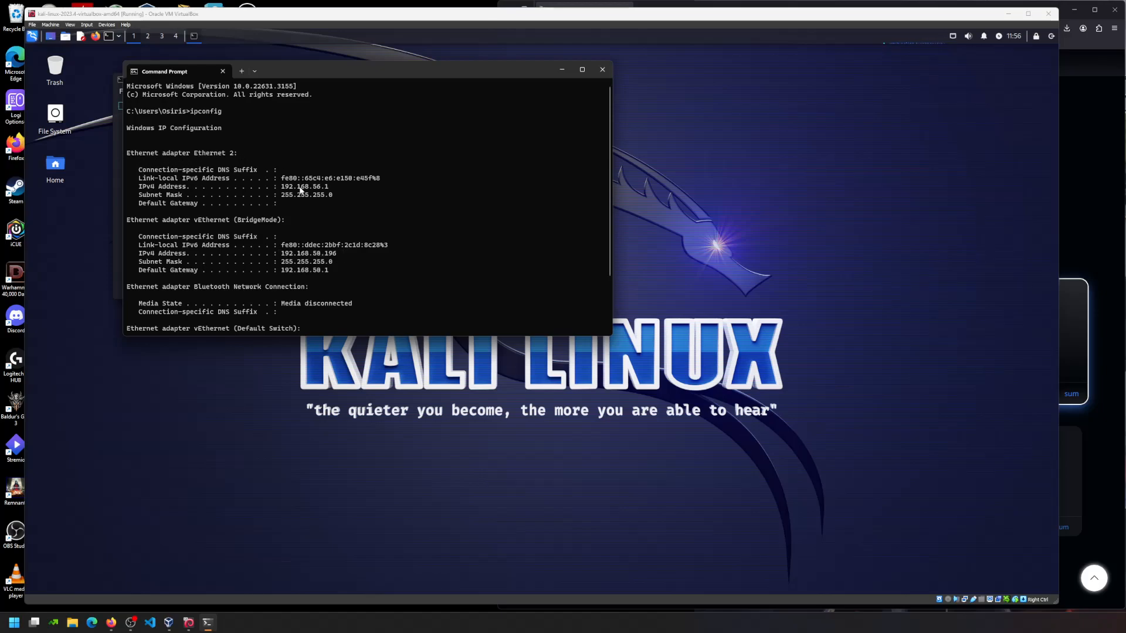
- Highlight Ethernet 2's 192.168.56.1 and the vEthernet (BridgeMode) heading, then push the prompt right
left_click_drag(332, 187, 281, 189)
scroll(165, 237, "down", 1)
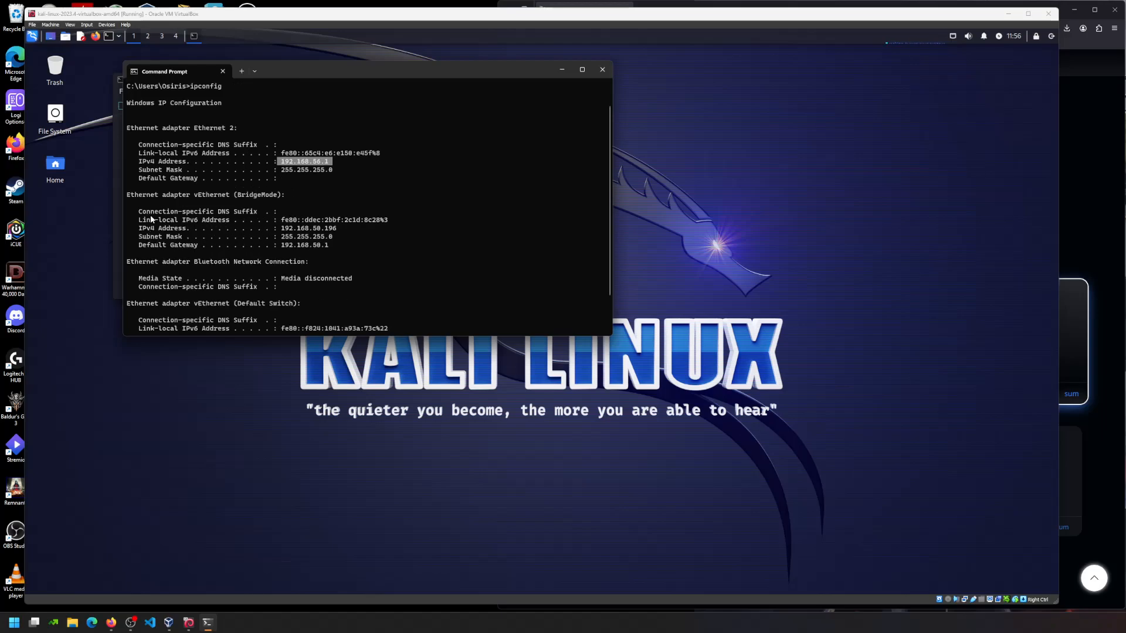
left_click_drag(139, 195, 294, 198)
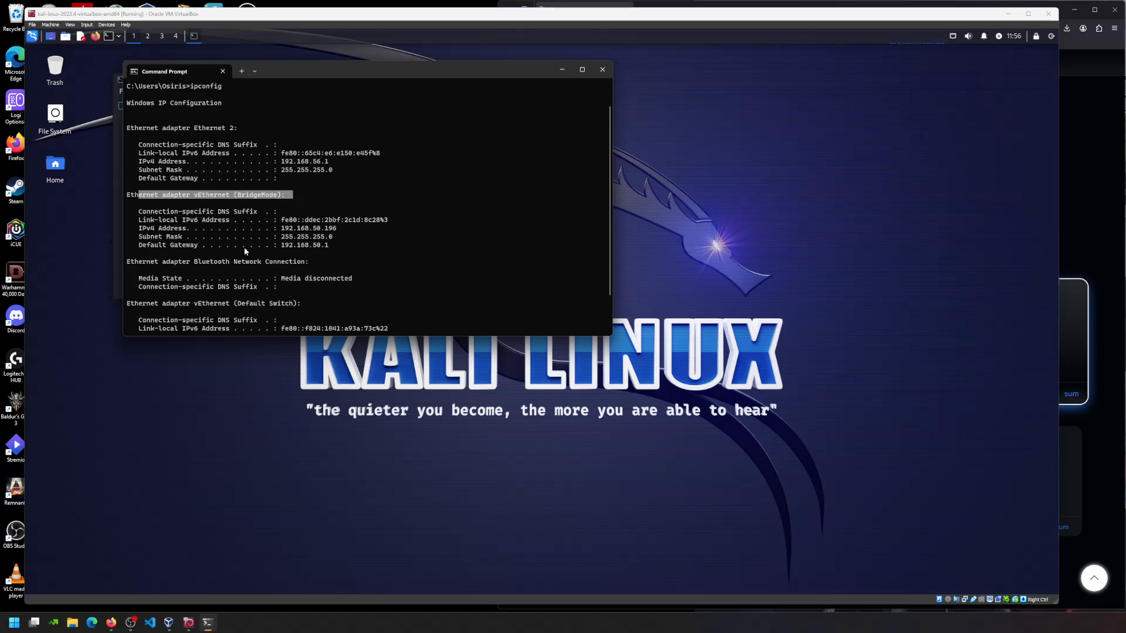
scroll(258, 246, "down", 1)
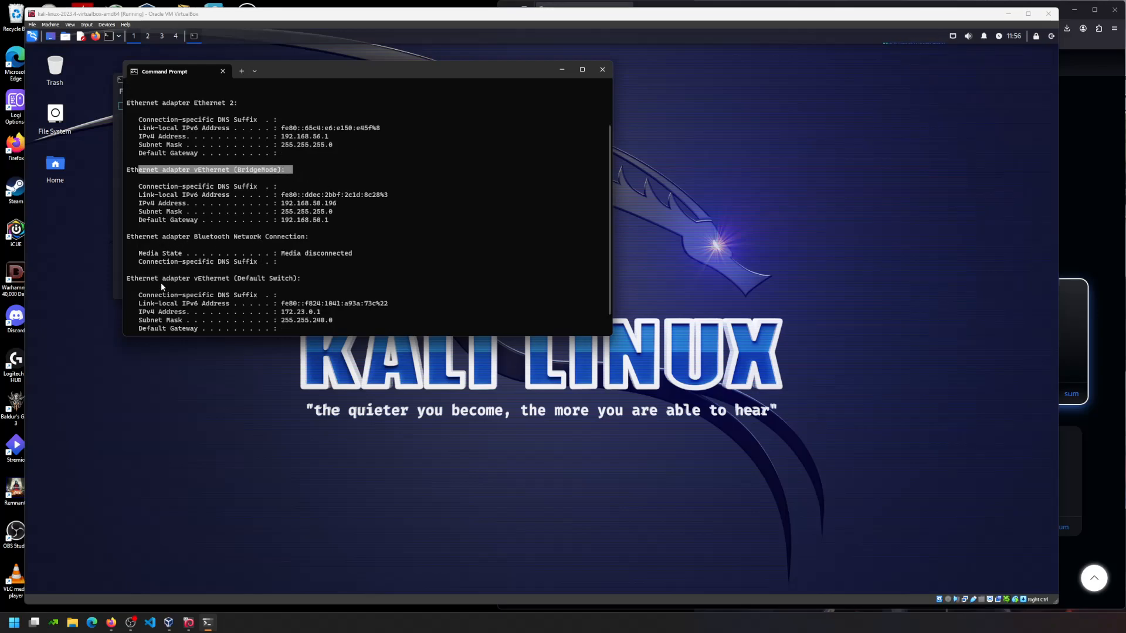
scroll(267, 276, "down", 1)
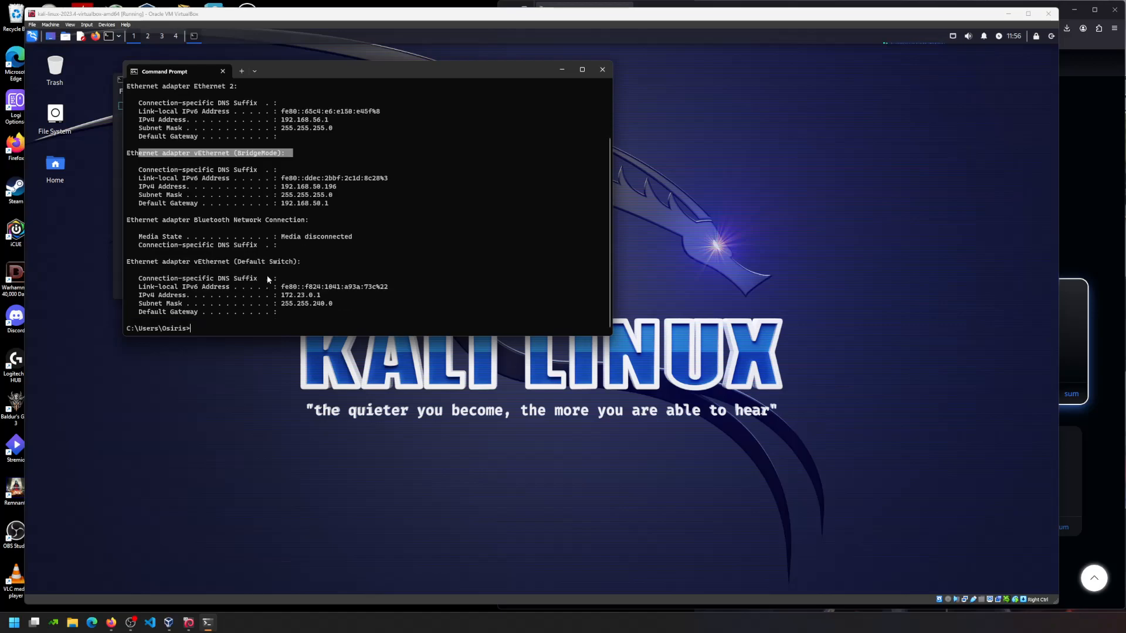
scroll(268, 280, "up", 3)
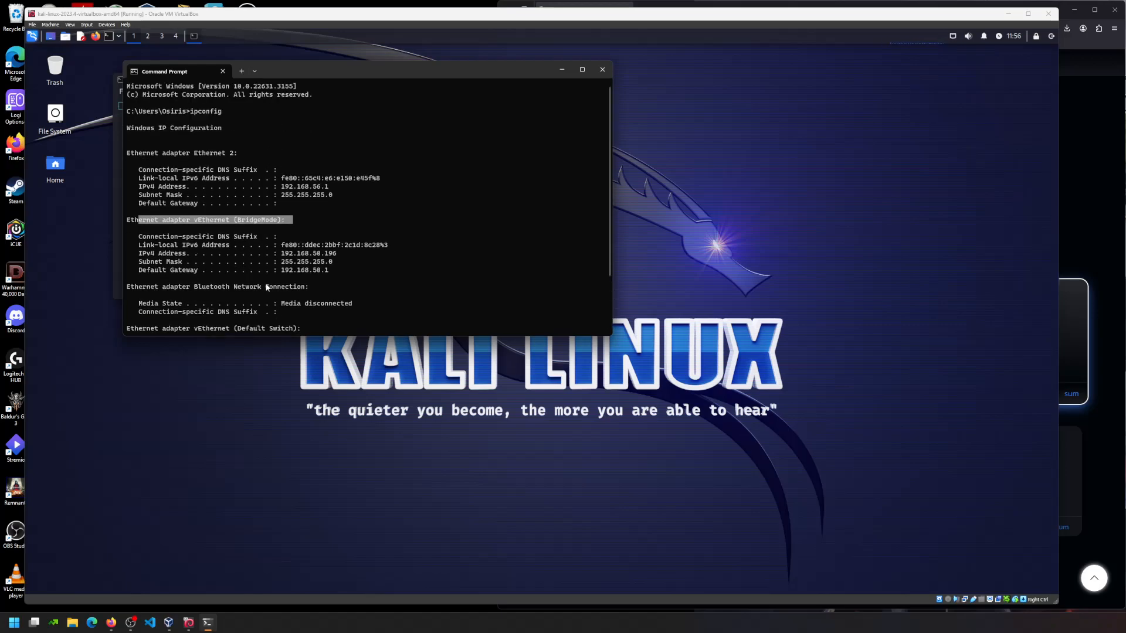
left_click(299, 208)
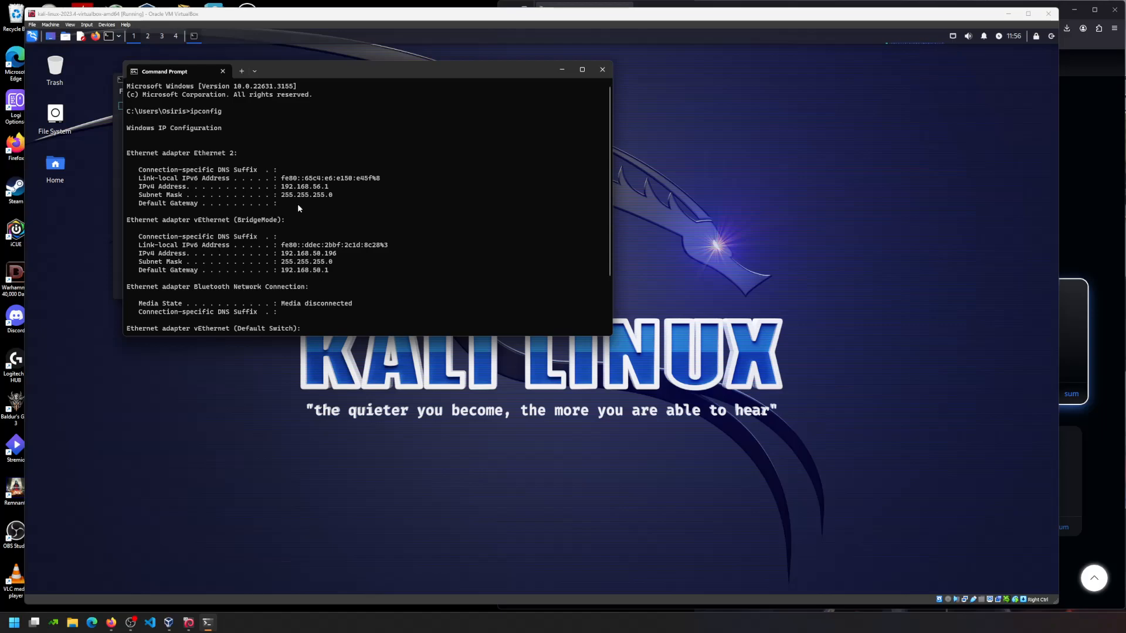
left_click_drag(338, 187, 282, 188)
left_click_drag(383, 68, 1103, 94)
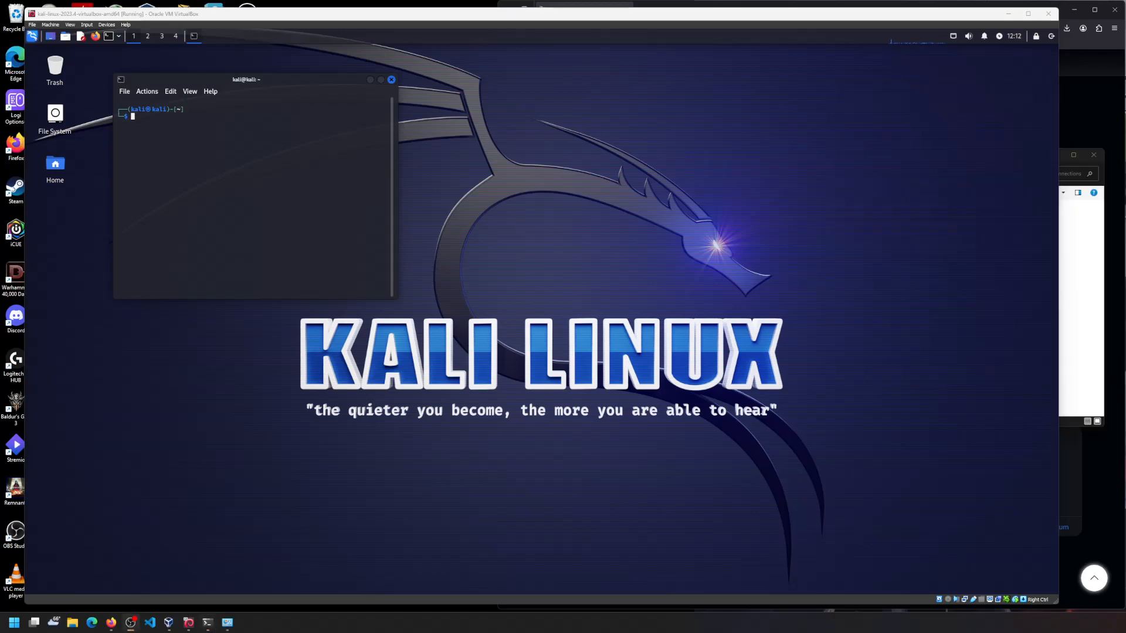
- Open the Ethernet adapter's status and review its properties without making changes
left_click(207, 623)
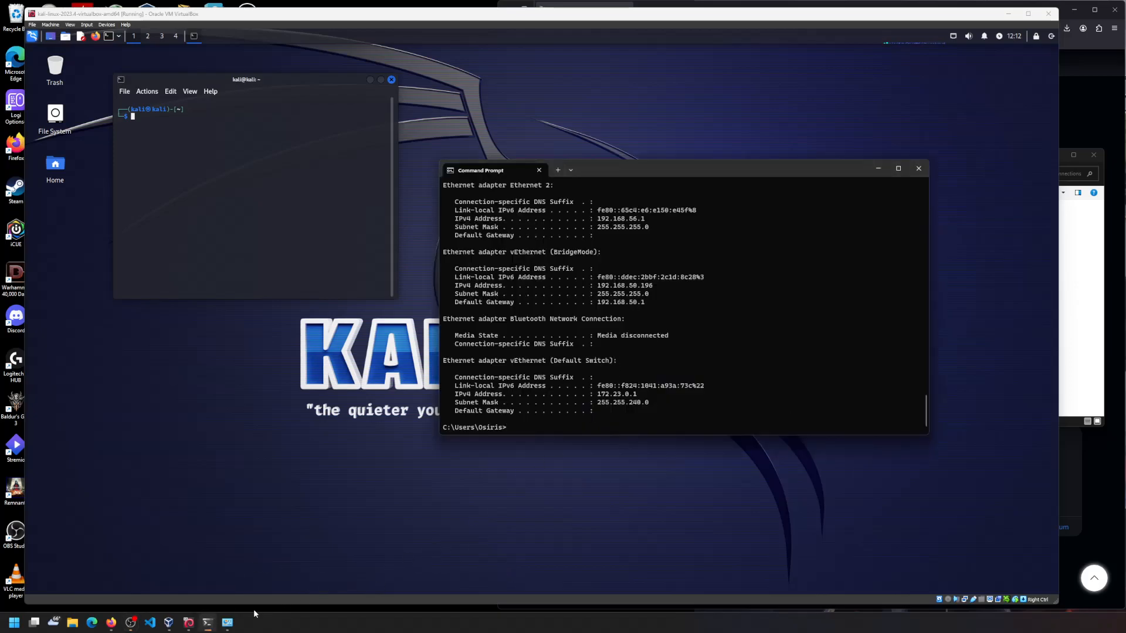
left_click(227, 622)
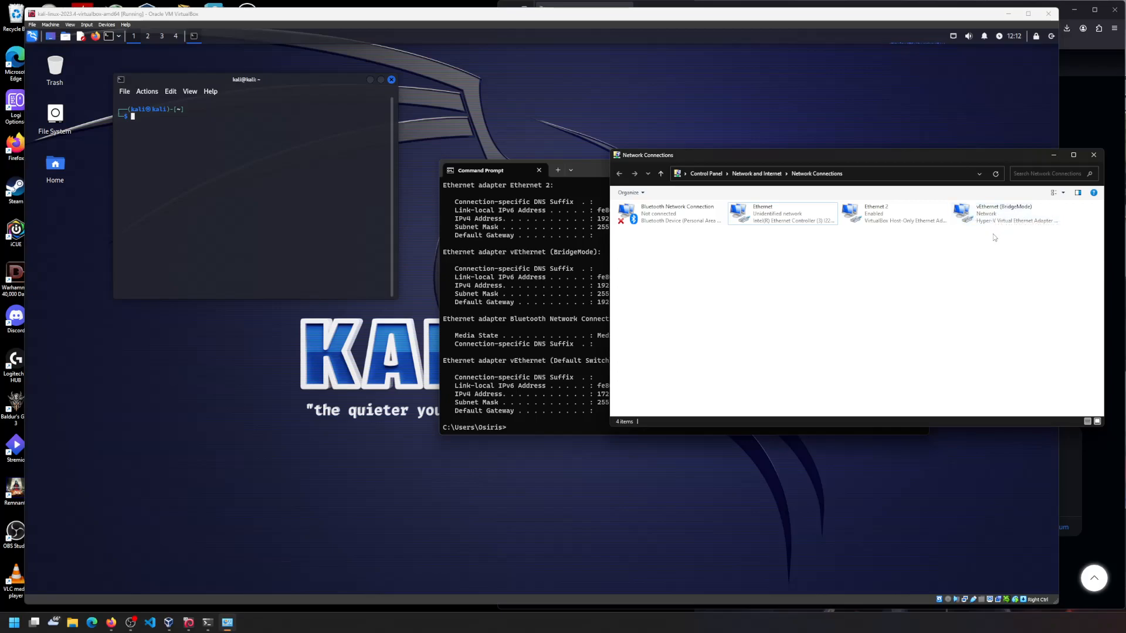
left_click(985, 222)
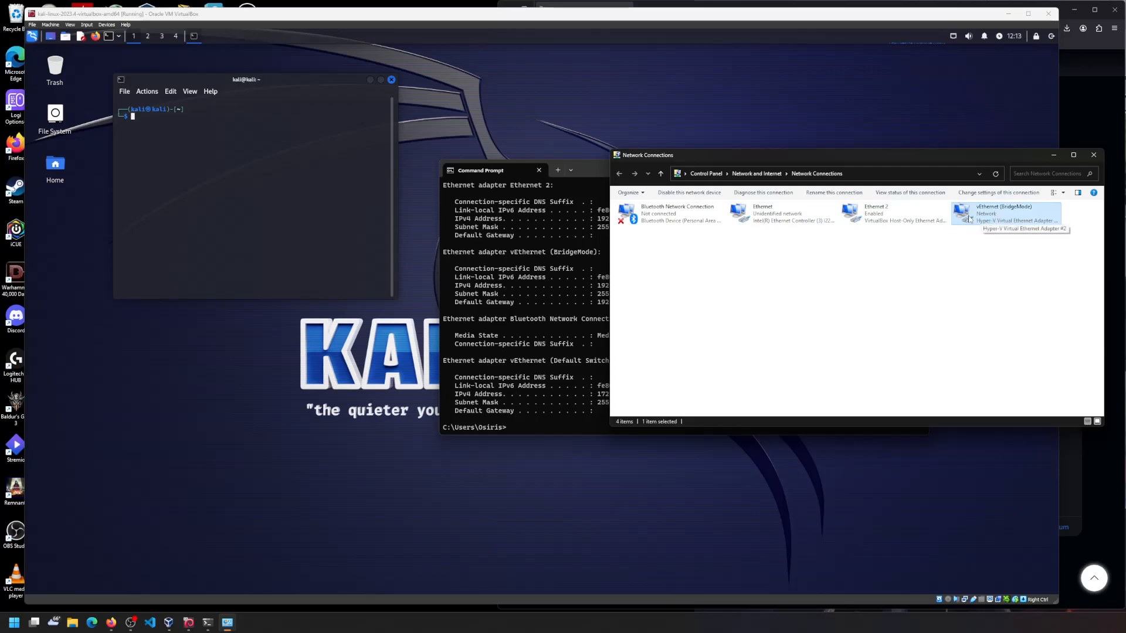
right_click(783, 215)
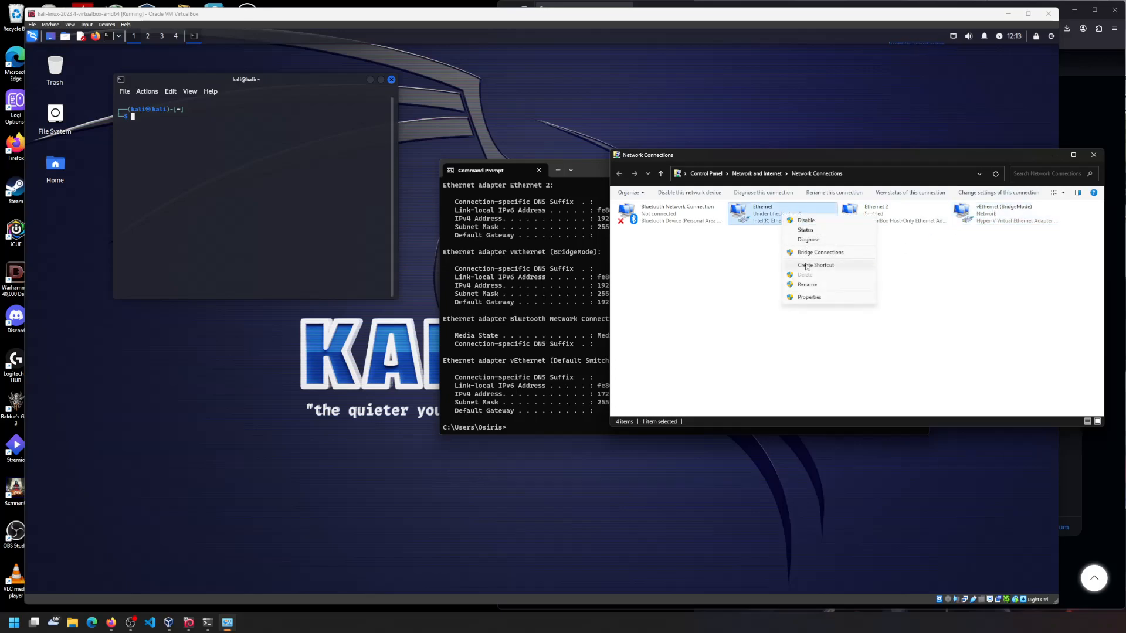
left_click(821, 232)
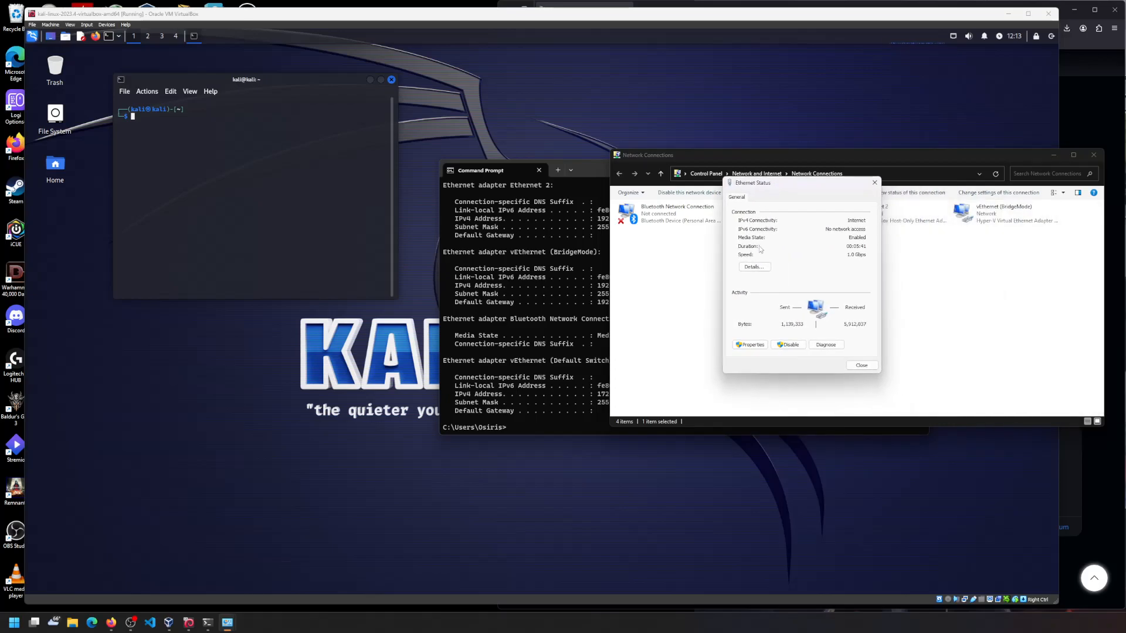
left_click(761, 344)
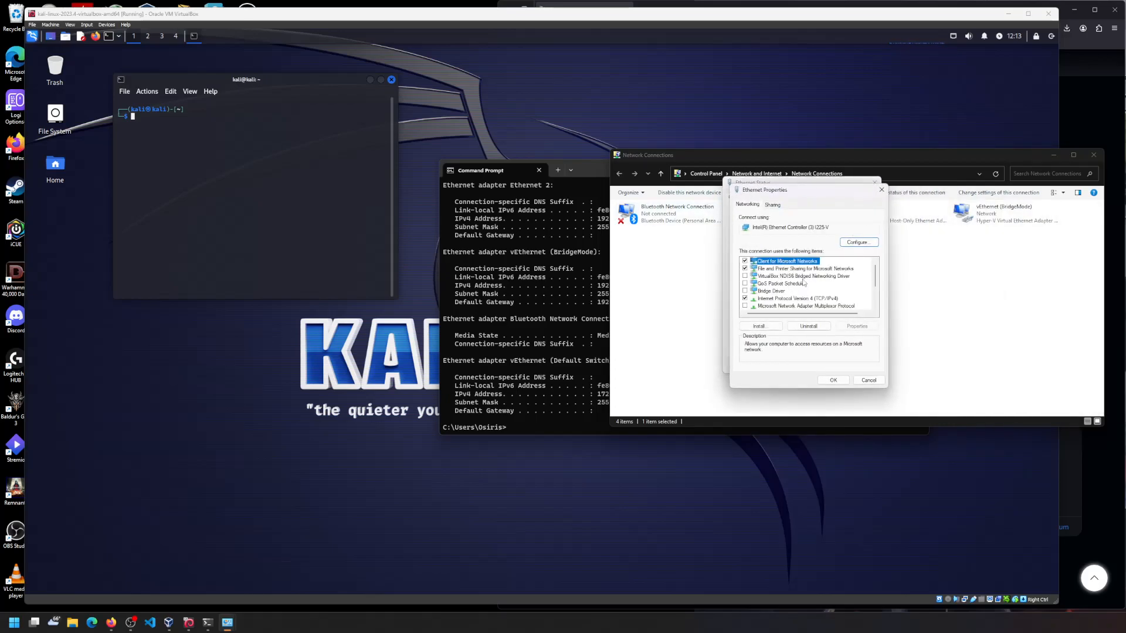
scroll(825, 288, "down", 2)
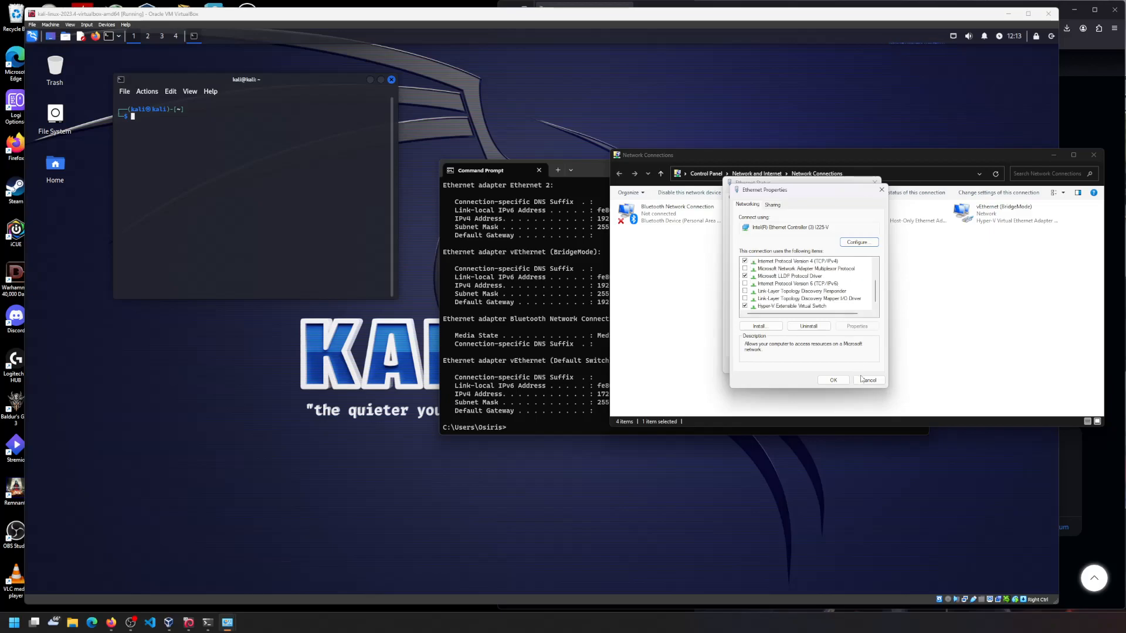
left_click(881, 189)
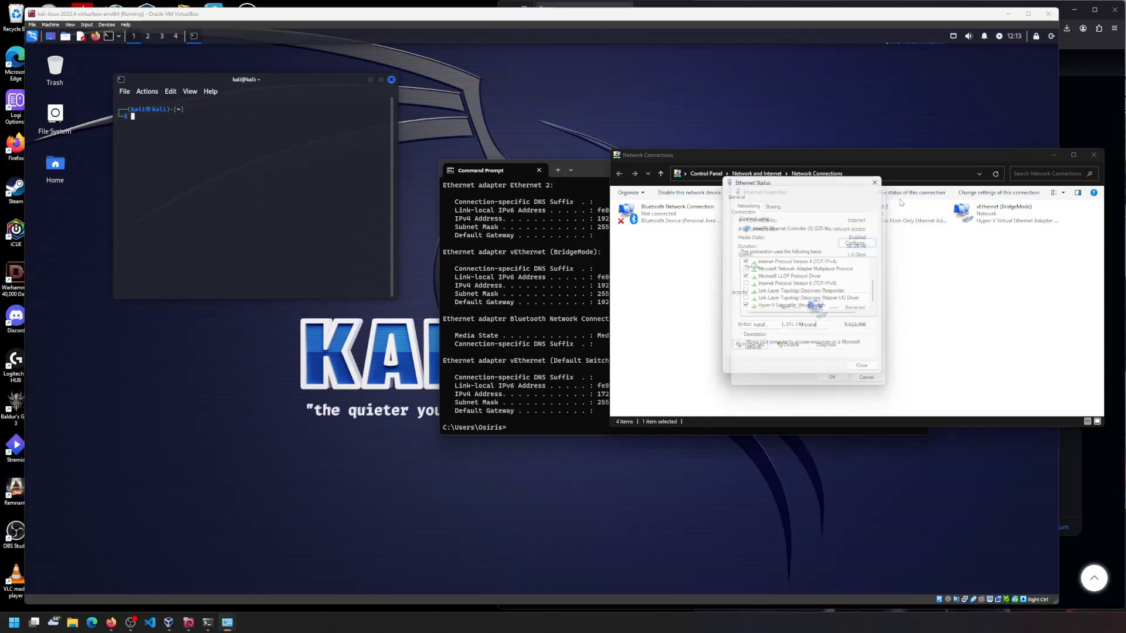
- View Ethernet's connection details, including the Autoconfiguration IPv4 address, then select vEthernet (BridgeMode)
left_click(765, 265)
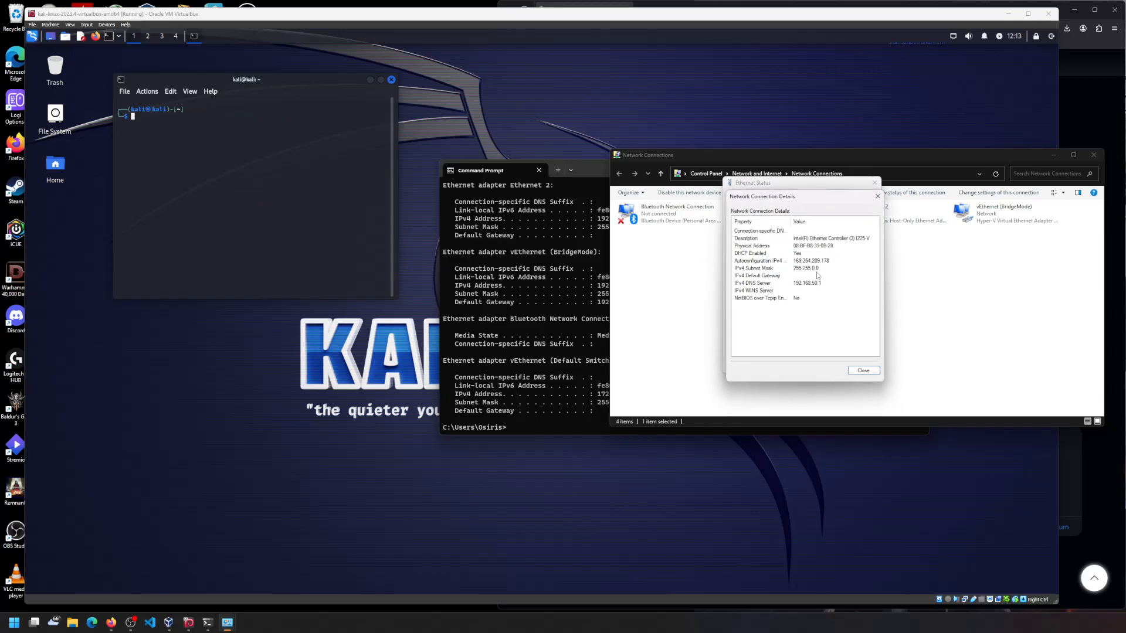
left_click(796, 262)
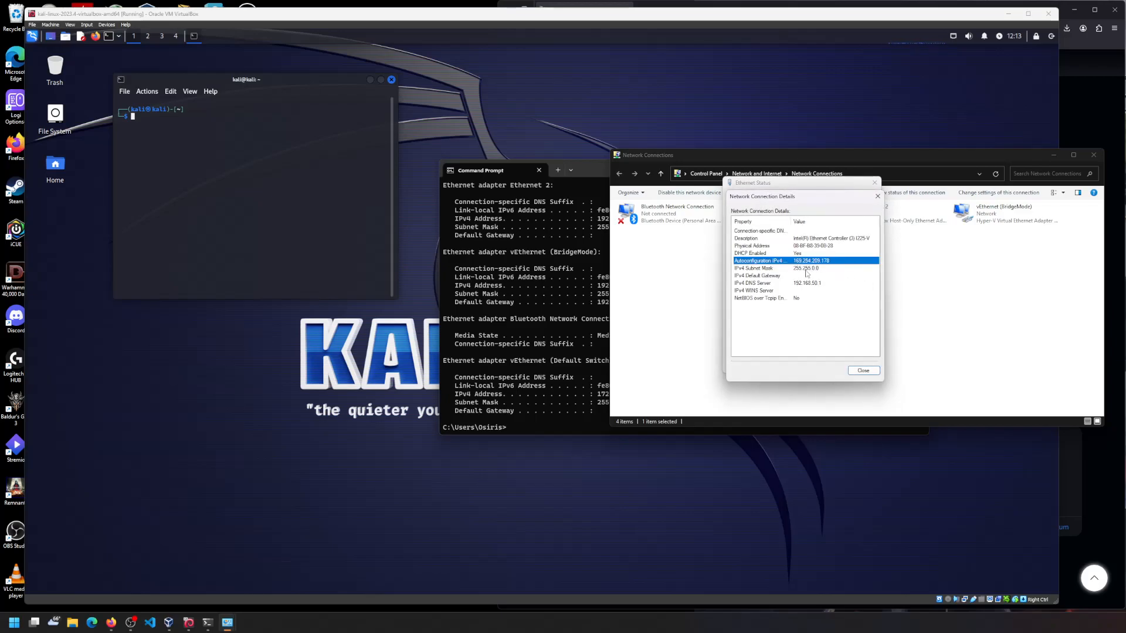
left_click(876, 197)
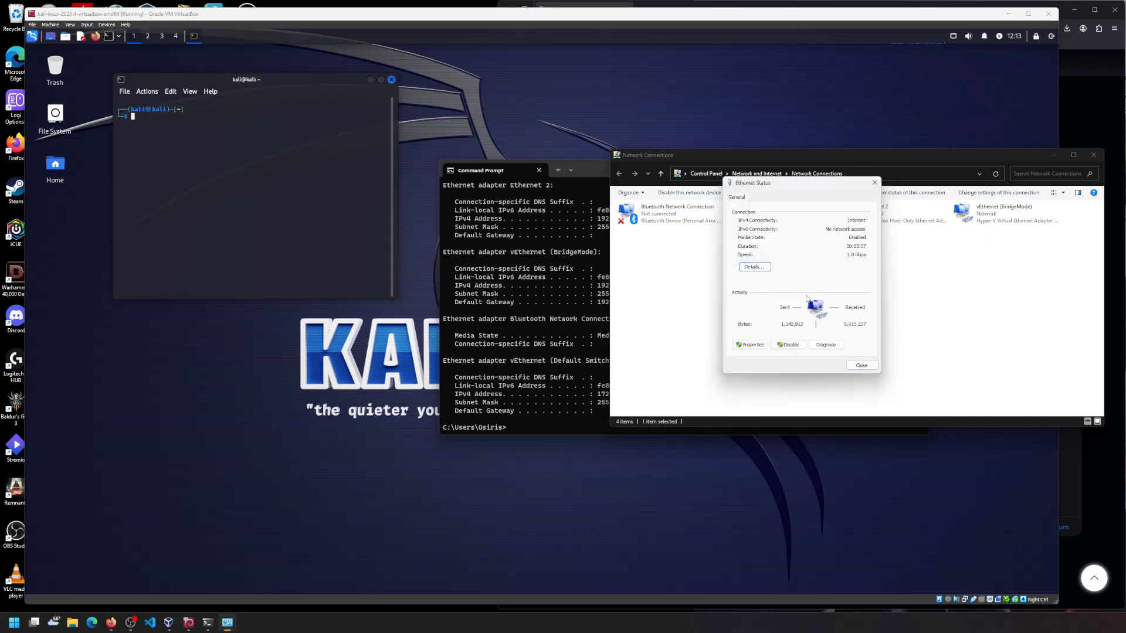
left_click(860, 367)
left_click(1006, 218)
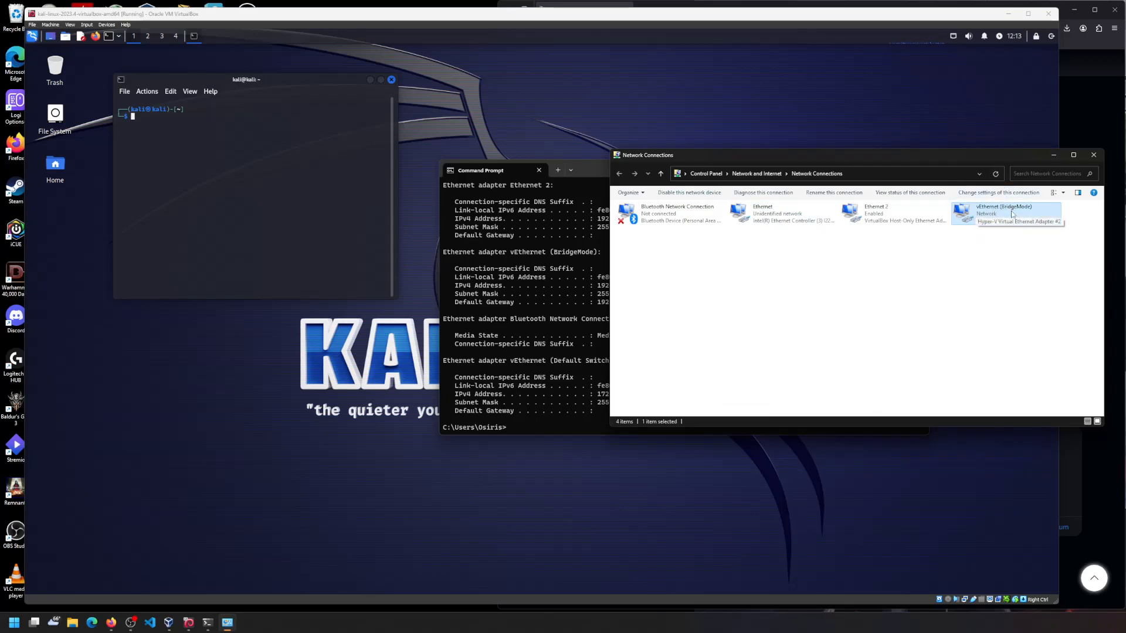
- Close Network Connections, highlight 192.168.50.196 in ipconfig, and move Command Prompt off-screen
left_click(1093, 157)
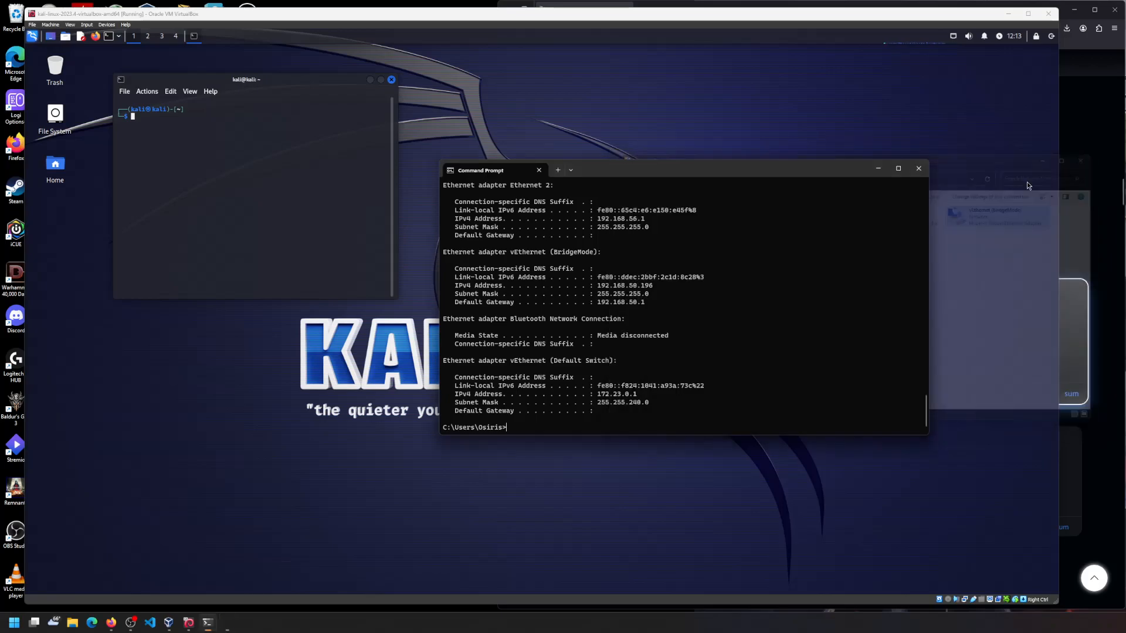
left_click_drag(655, 286, 599, 289)
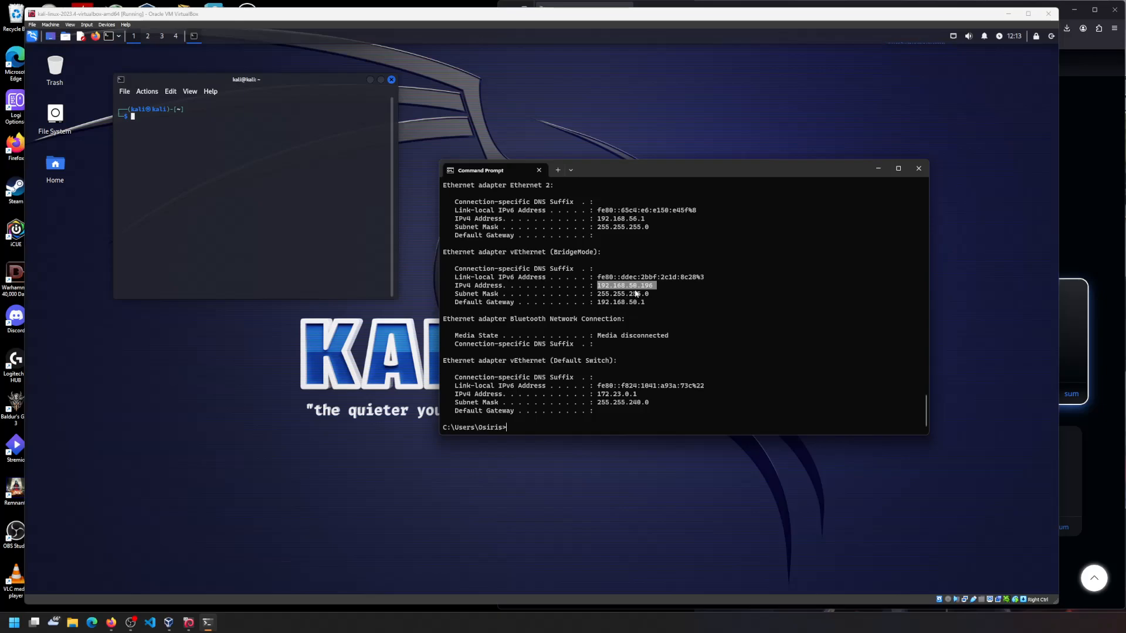
left_click_drag(661, 174, 1125, 176)
- Center the Kali terminal and zoom in its text once from the Edit menu
left_click(272, 119)
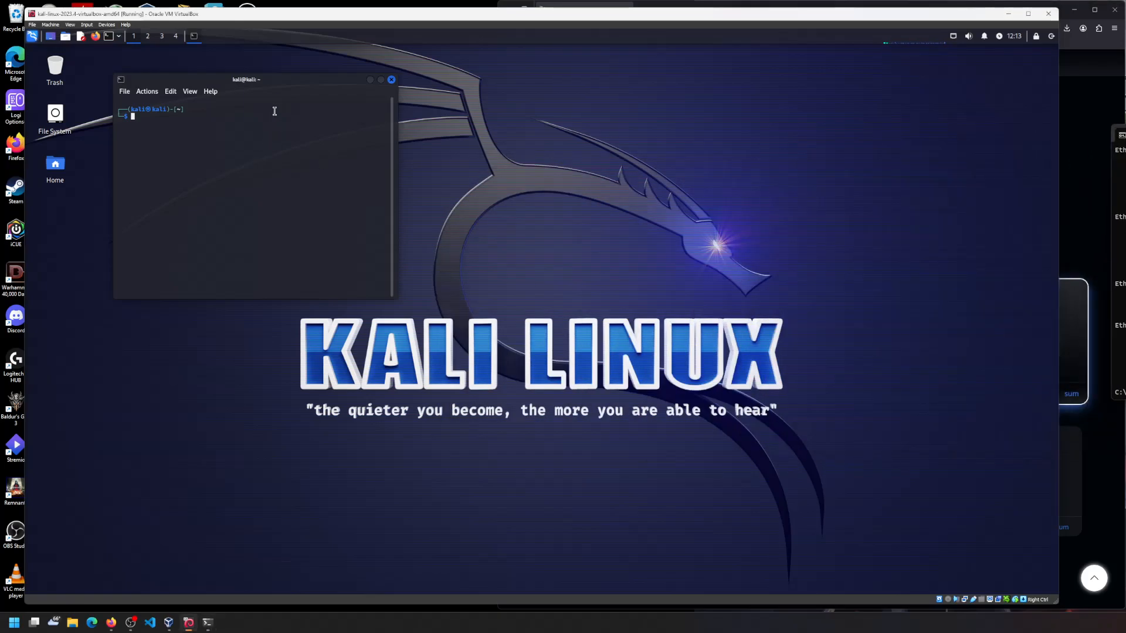
left_click_drag(280, 81, 559, 115)
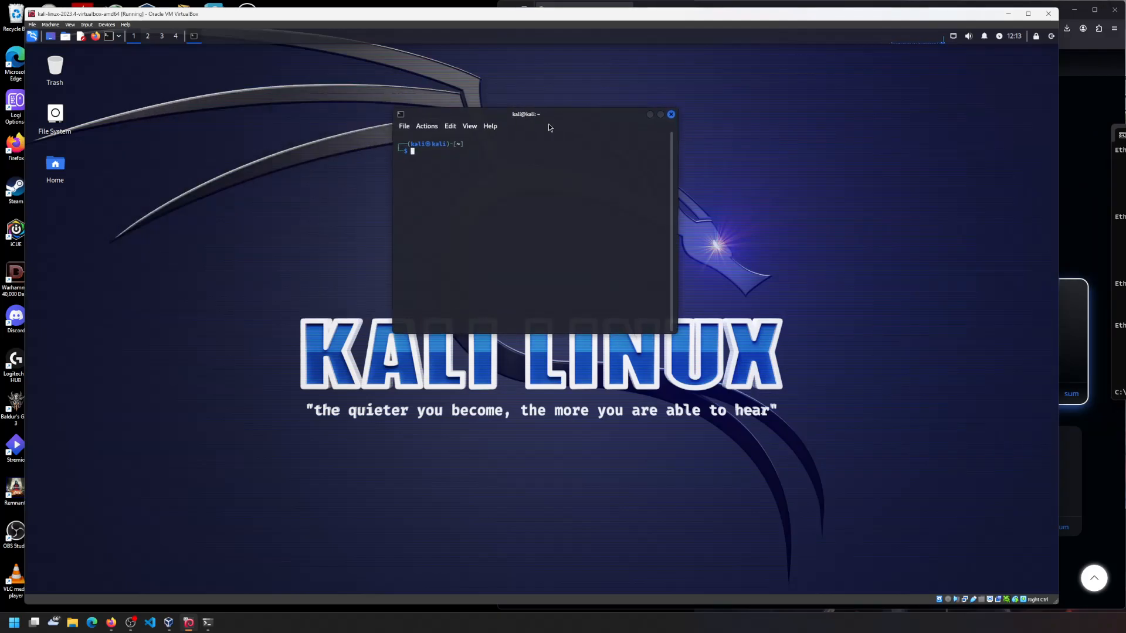
type("ip -a")
key("BackSpace")
key("BackSpace")
key("BackSpace")
key("BackSpace")
key("BackSpace")
left_click(450, 126)
left_click(469, 126)
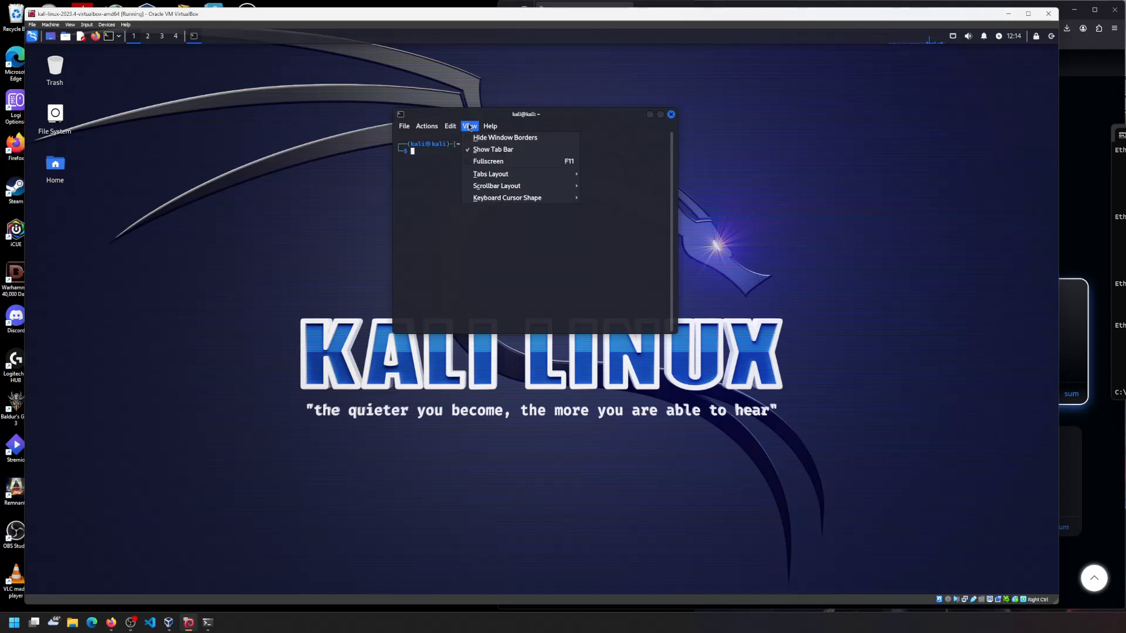
left_click(449, 127)
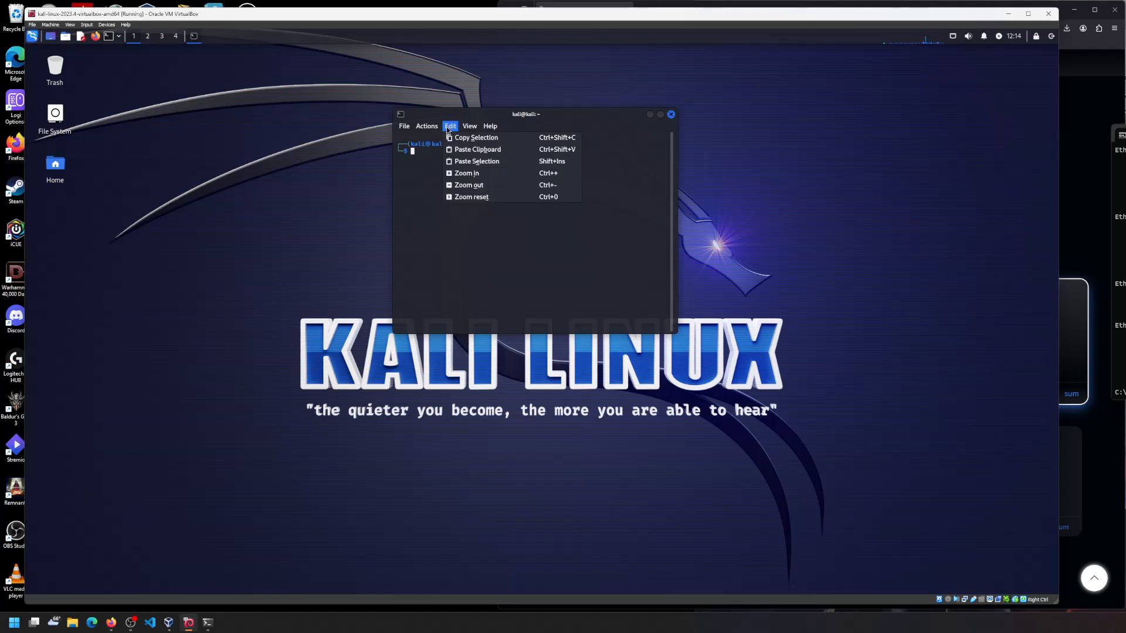
left_click(502, 173)
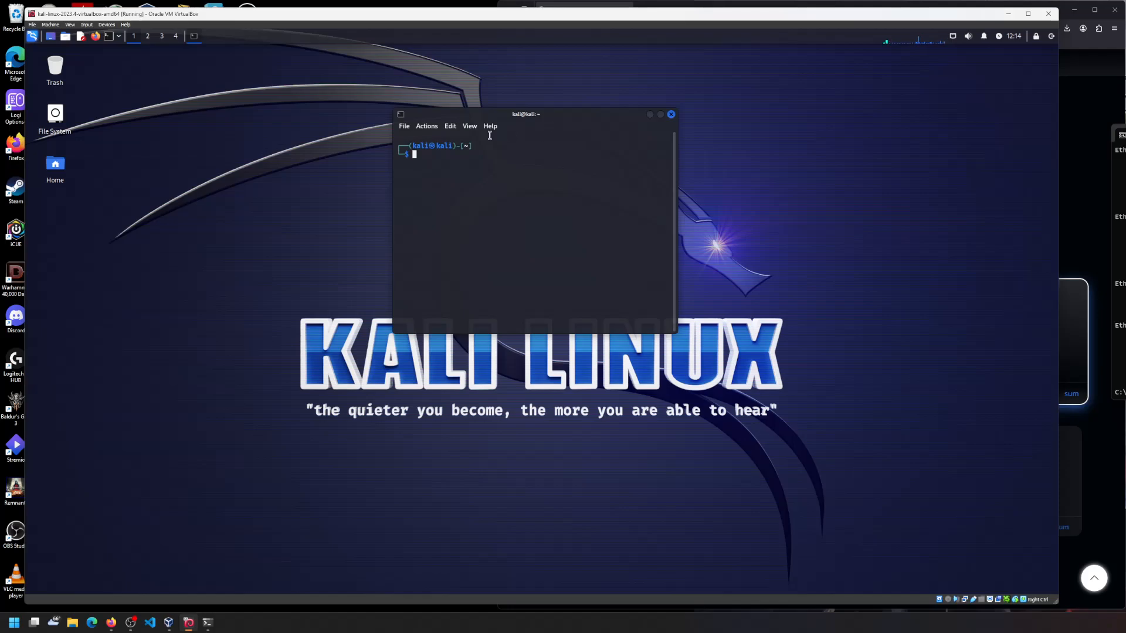
- Zoom the terminal text in further, clearing stray characters left at the prompt
type("s")
key("BackSpace")
left_click(454, 129)
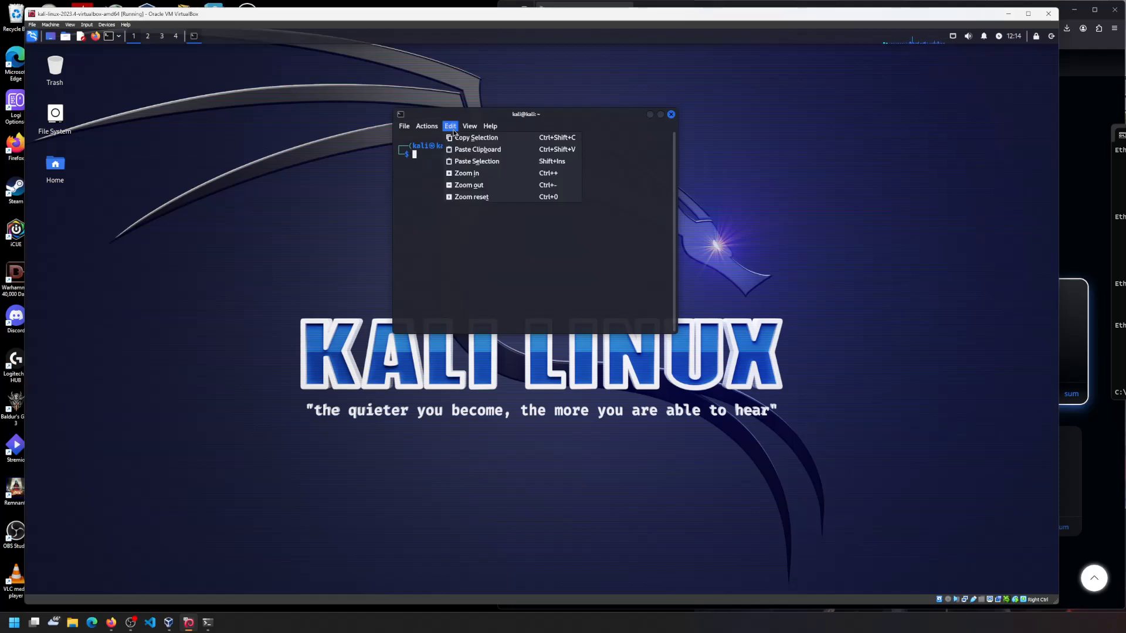
left_click(489, 172)
type("=")
key("BackSpace")
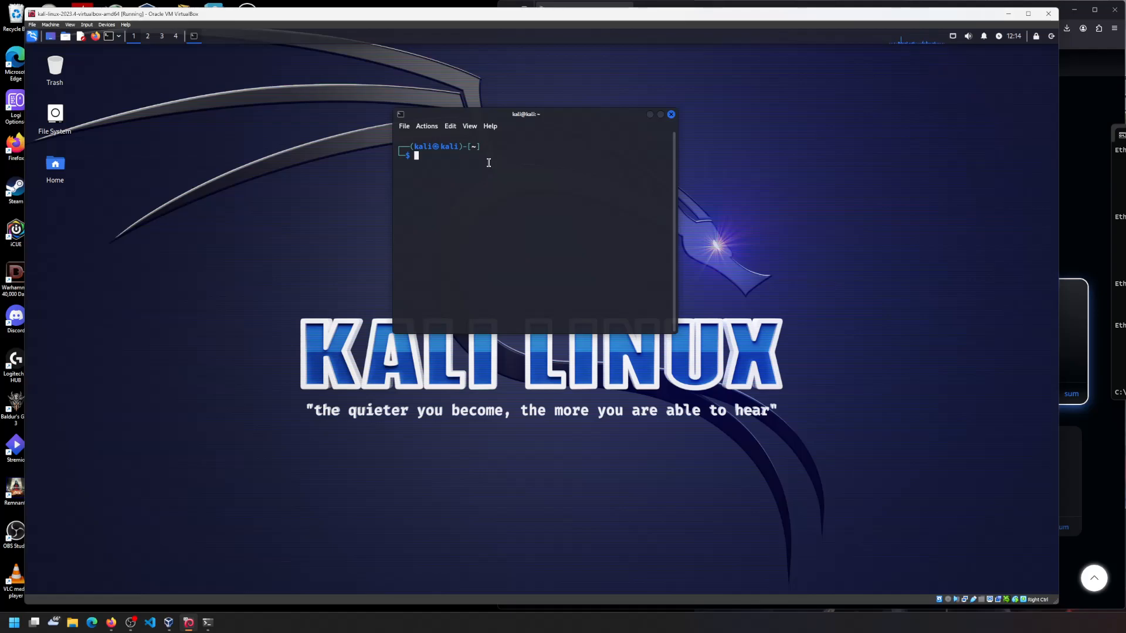
left_click(470, 127)
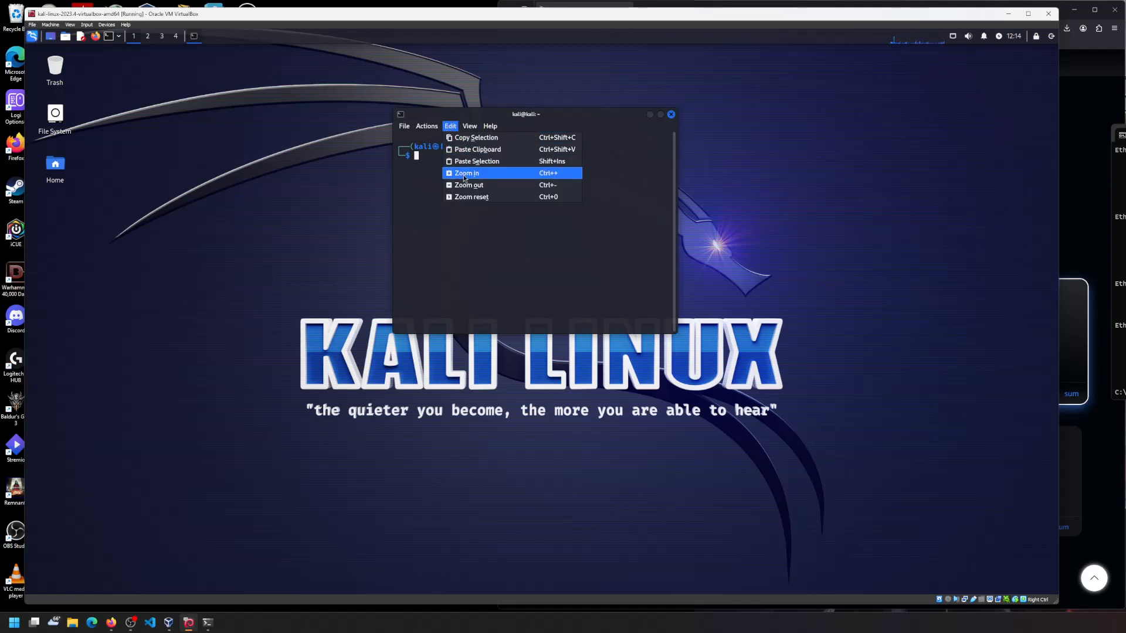
left_click(463, 170)
left_click(454, 126)
left_click(505, 171)
- Drag the terminal's corner to enlarge the window and zoom the text in three more times
left_click_drag(676, 333, 817, 404)
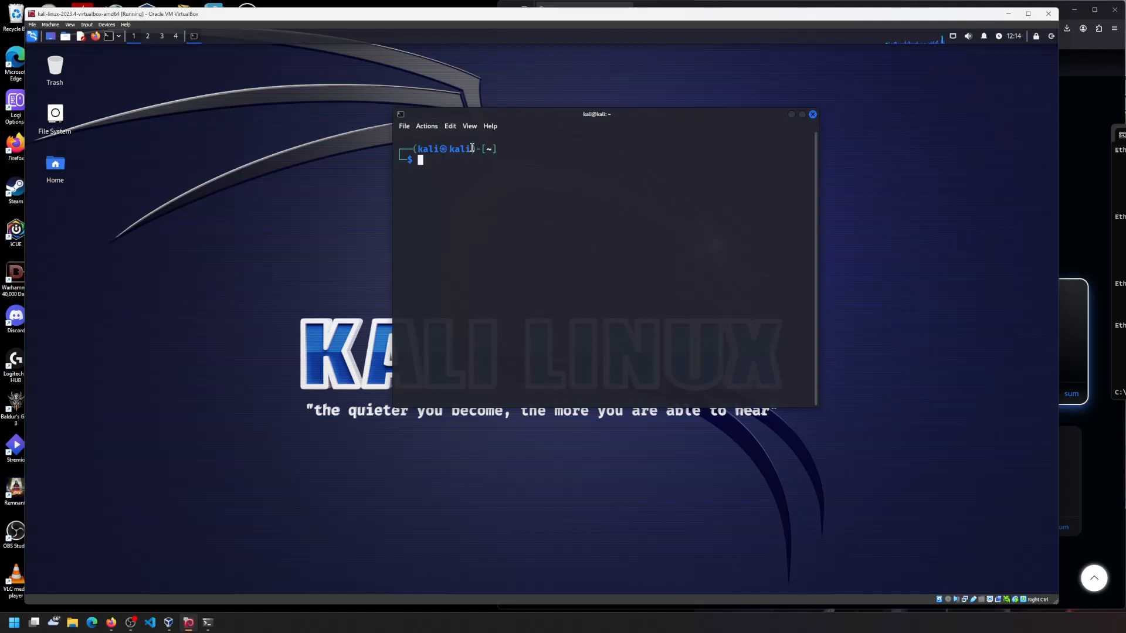
left_click(454, 127)
left_click(469, 172)
left_click(459, 130)
left_click(467, 171)
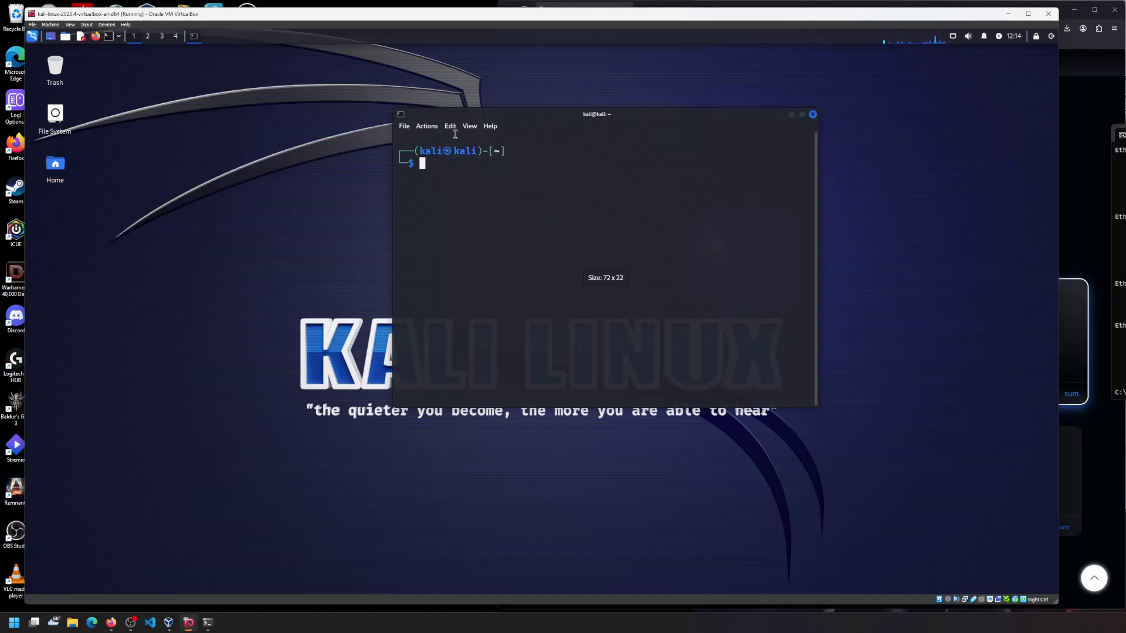
left_click(453, 130)
left_click(467, 171)
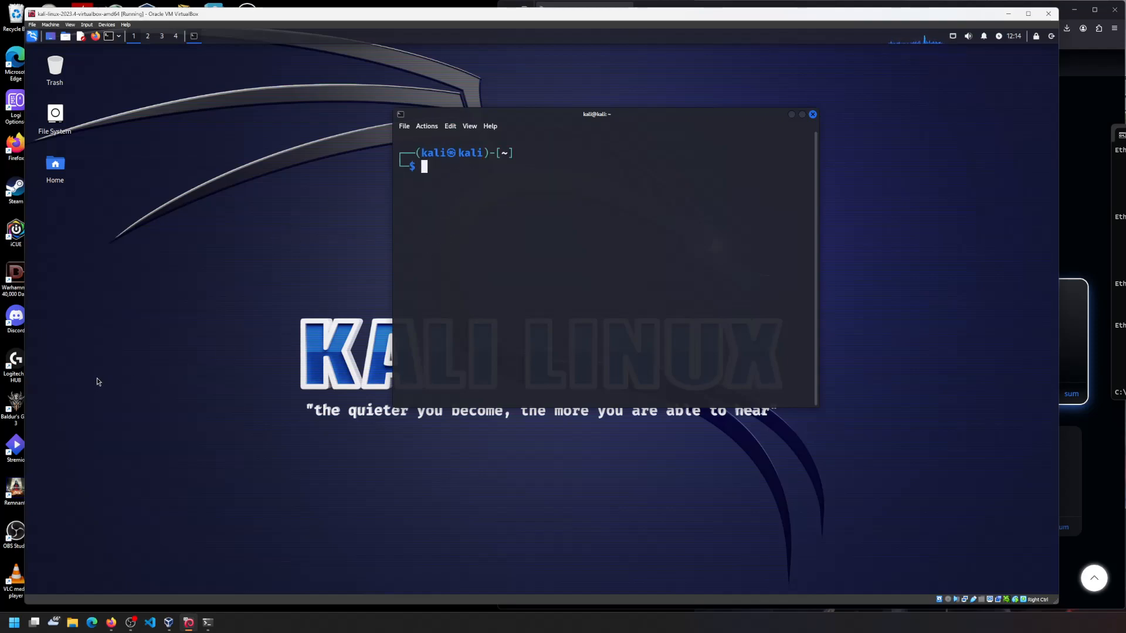
- Run ip addr in Kali, note eth0 at 10.0.2.15/24, and compare with the host's addresses
type("ip addr")
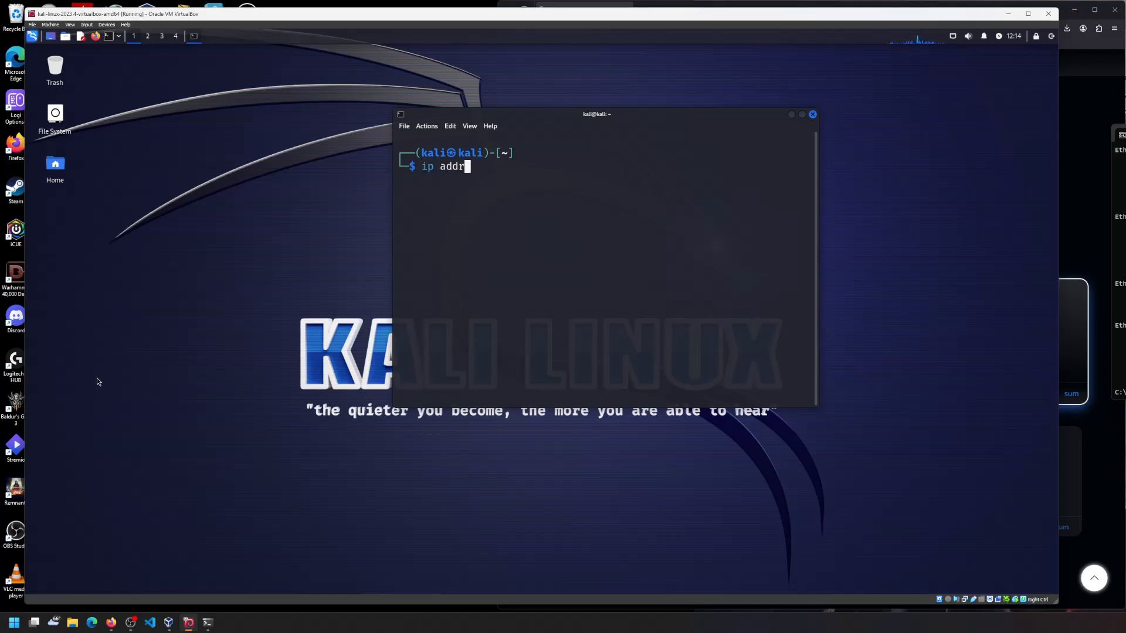
key("Return")
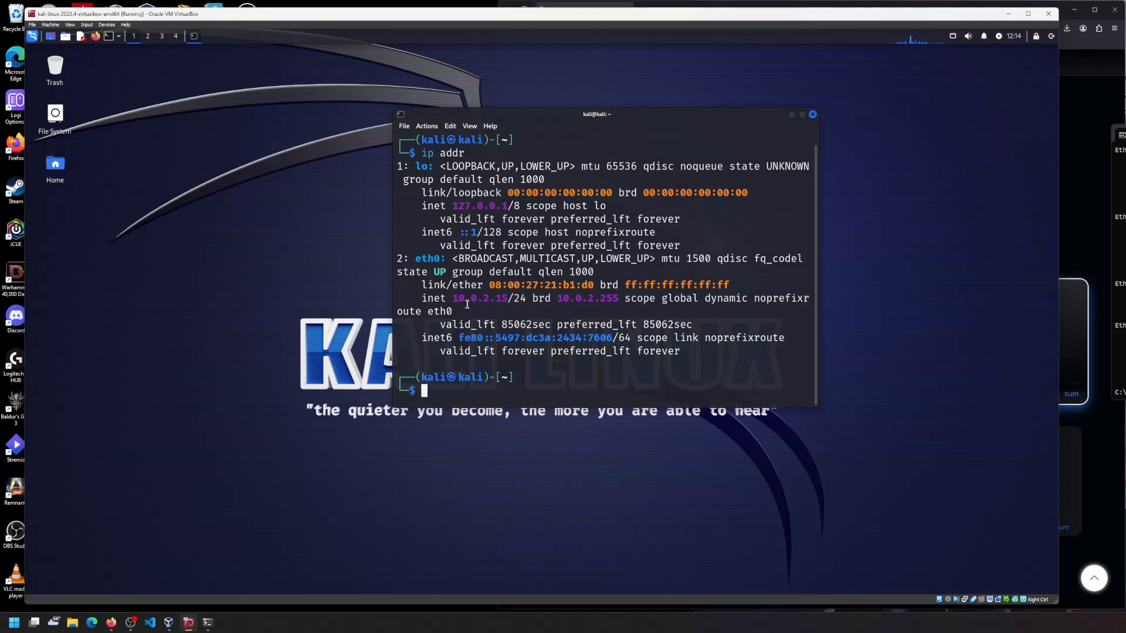
left_click_drag(452, 299, 526, 299)
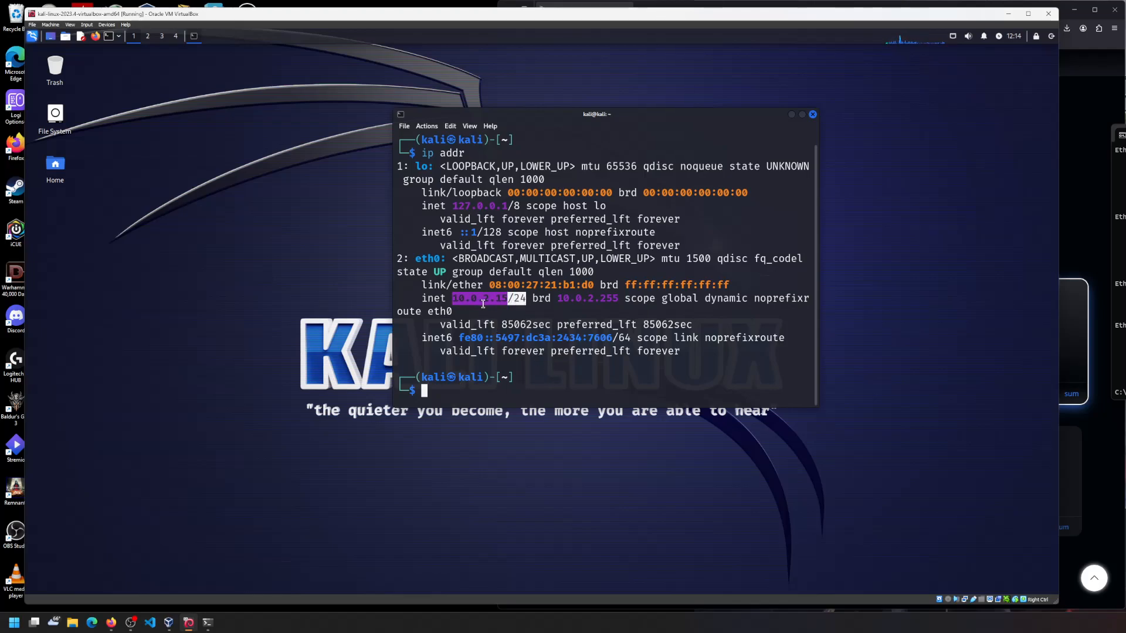
left_click(526, 299)
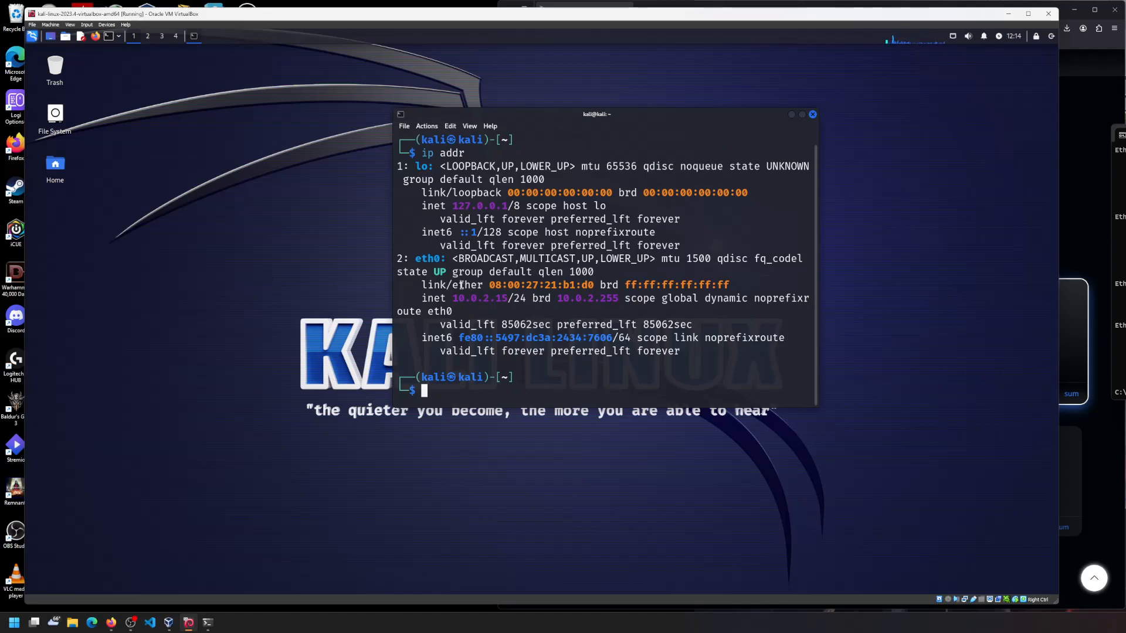
left_click_drag(1125, 135, 812, 93)
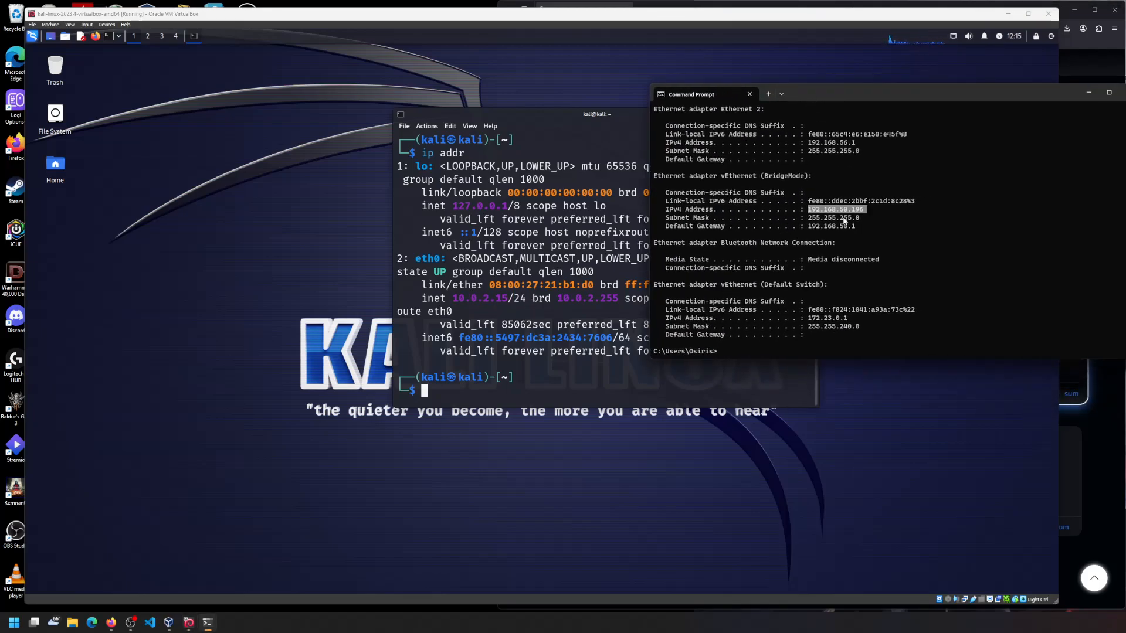
left_click_drag(1062, 92, 1125, 124)
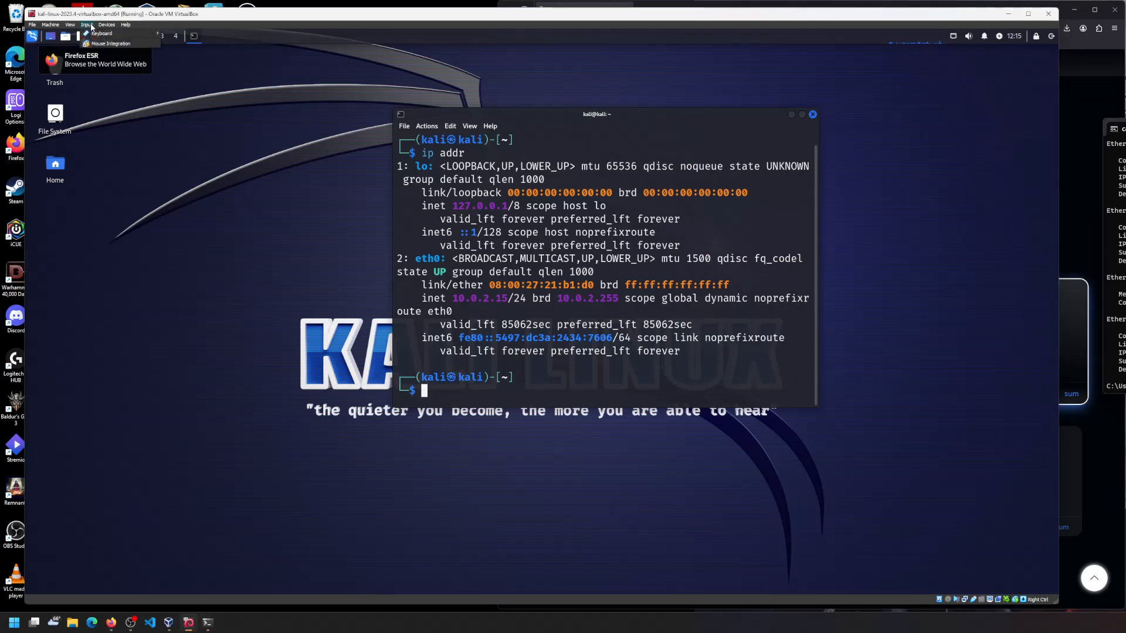
- Open Devices > Network > Network Settings for the running Kali VM
mouse_move(104, 27)
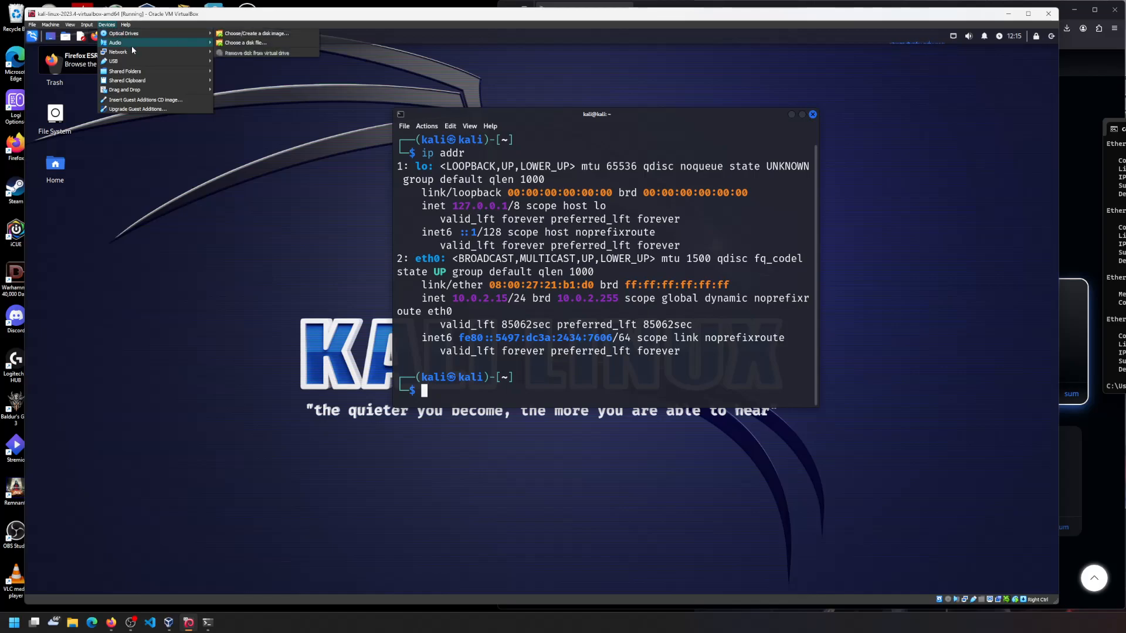
mouse_move(148, 76)
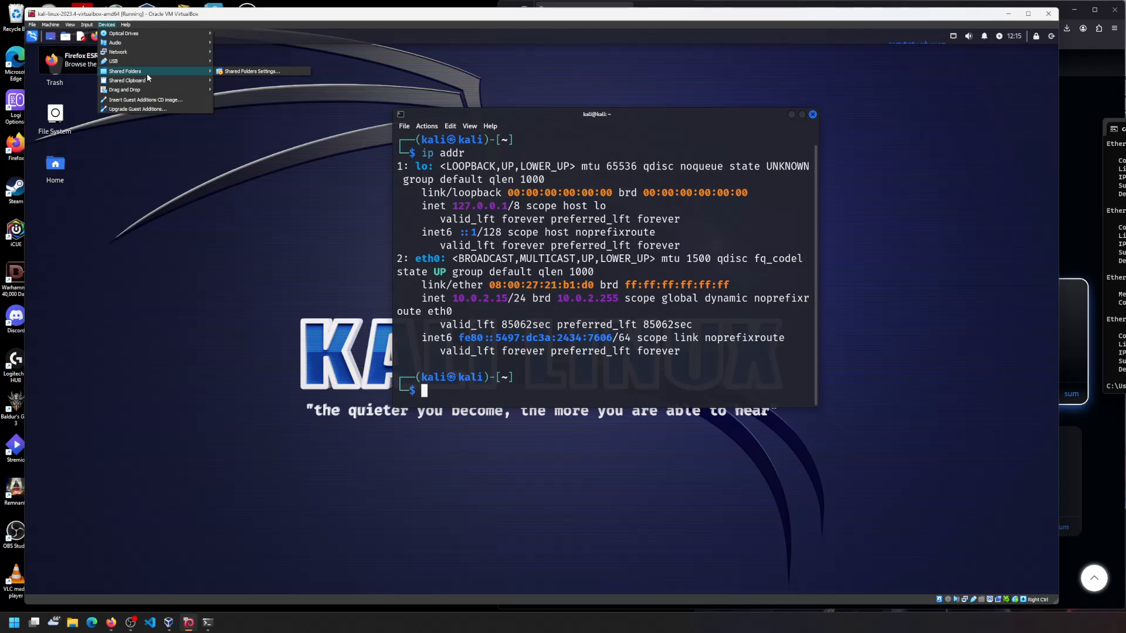
mouse_move(200, 52)
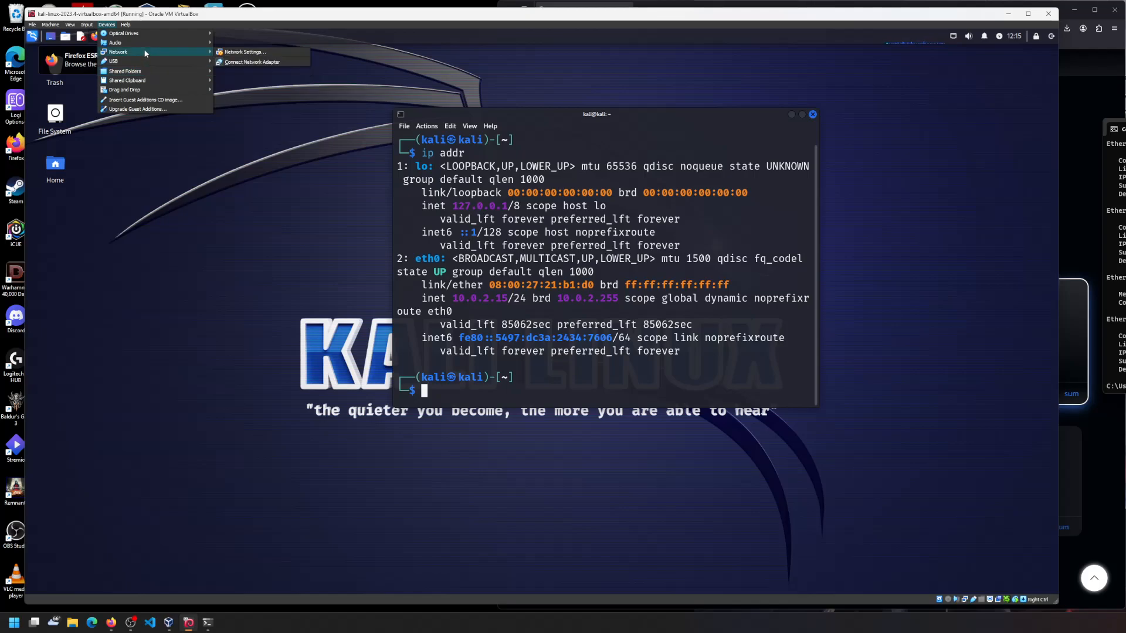
left_click(253, 54)
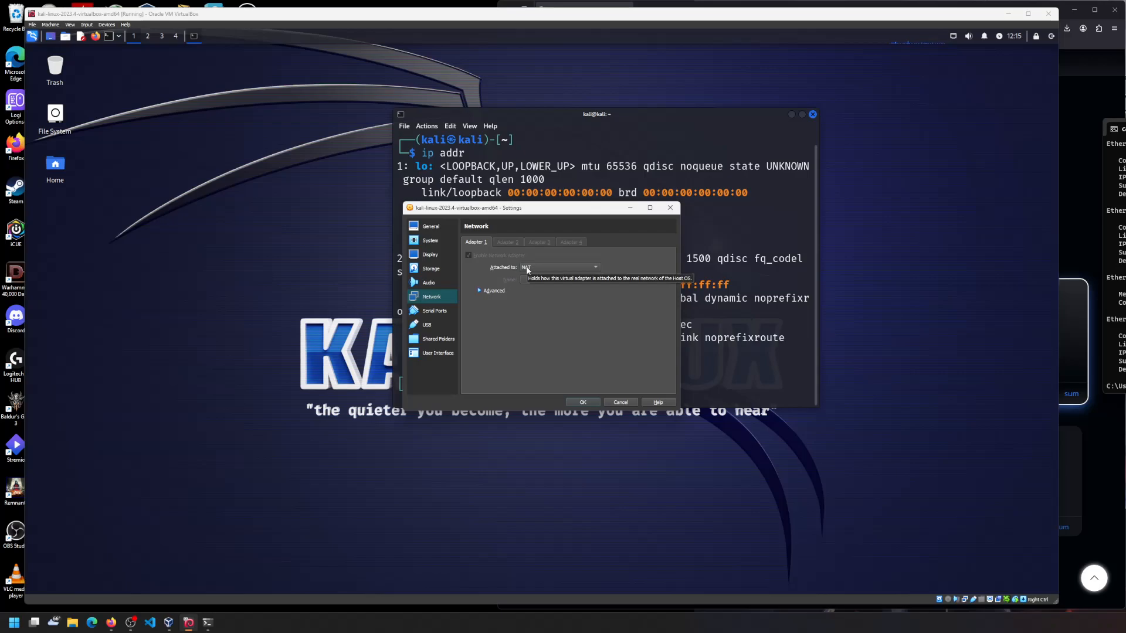
- Attach the adapter as Bridged Adapter on Hyper-V Virtual Ethernet Adapter #2, apply, and re-run ip addr
left_click(528, 271)
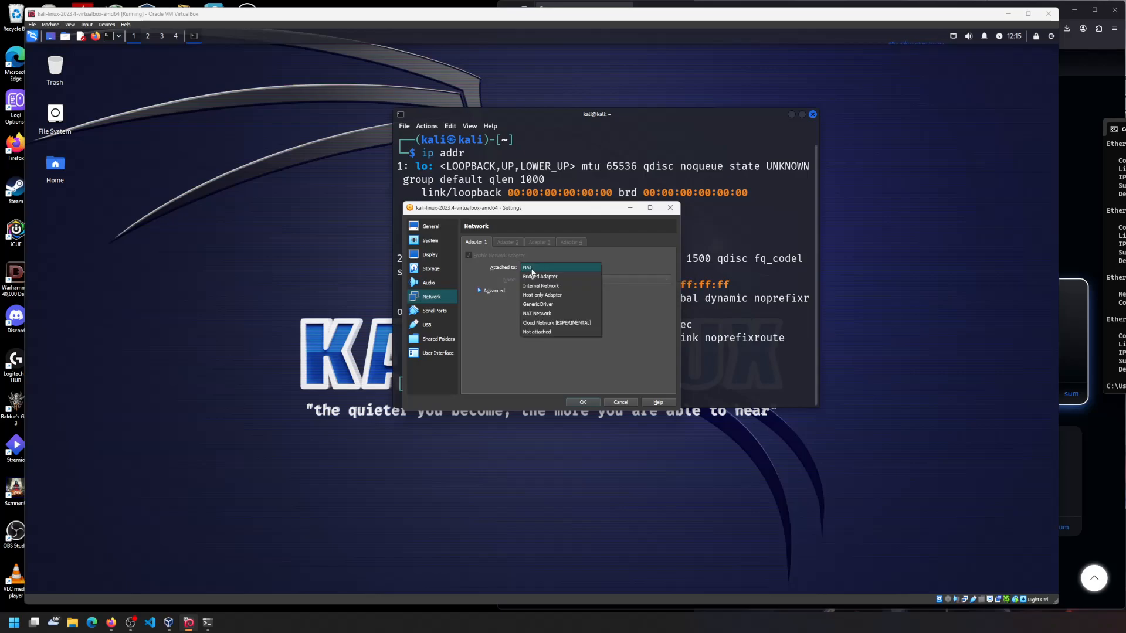
left_click(577, 276)
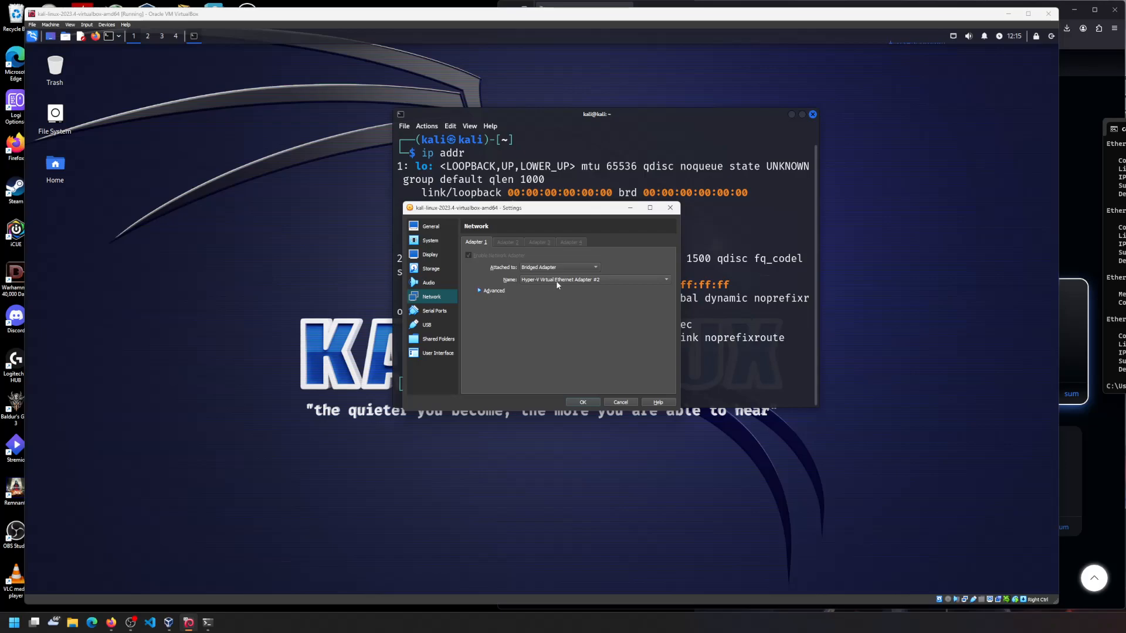
left_click(608, 280)
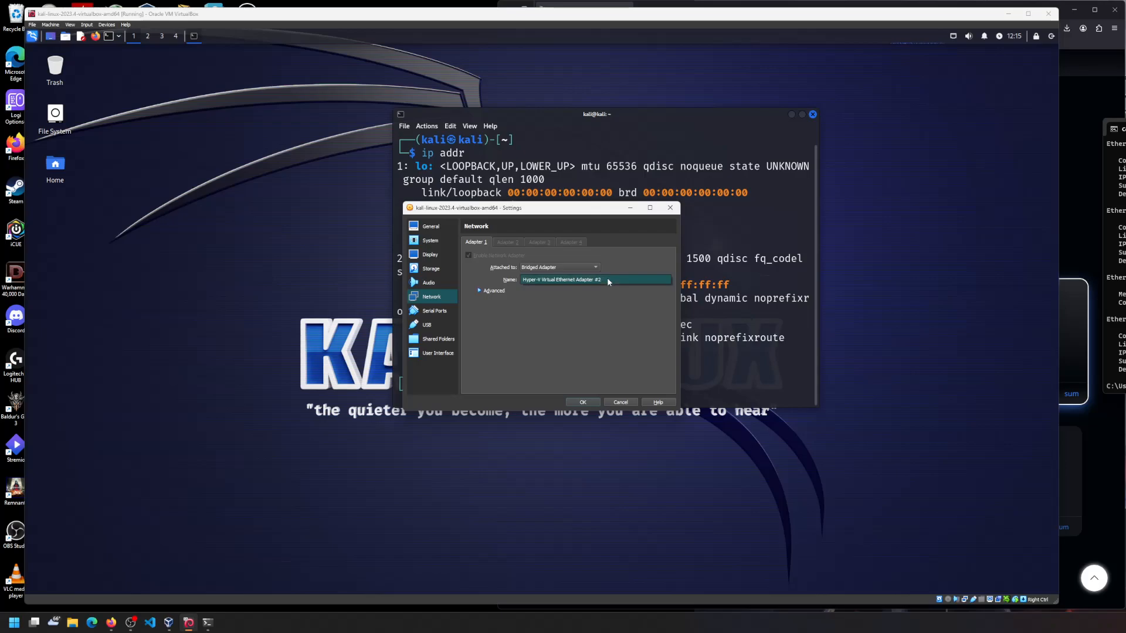
left_click(627, 267)
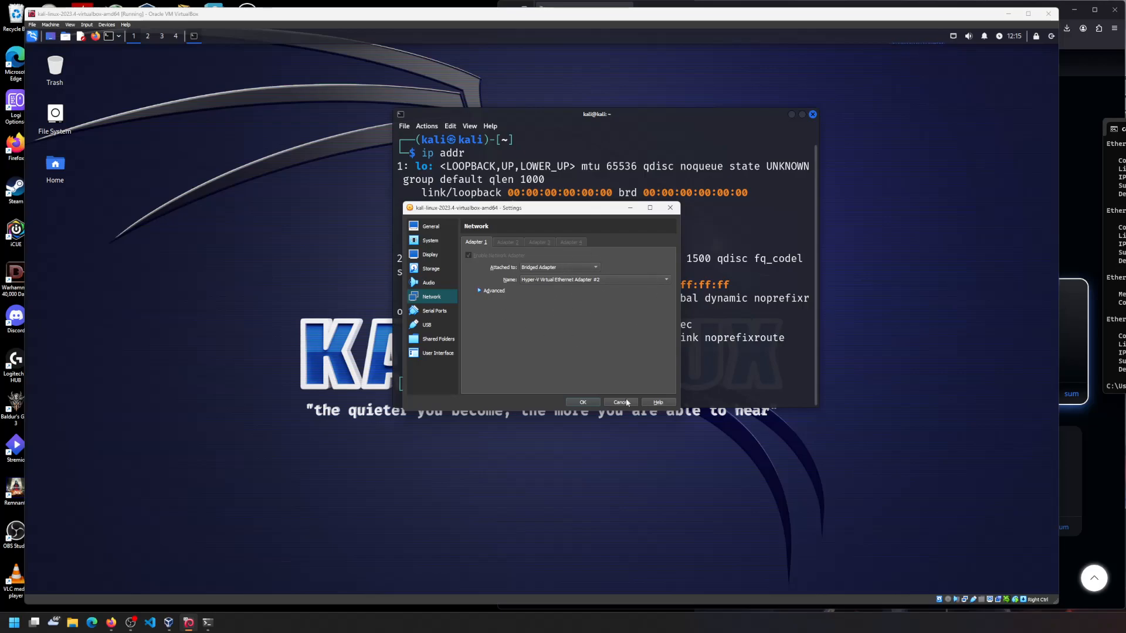
left_click(589, 401)
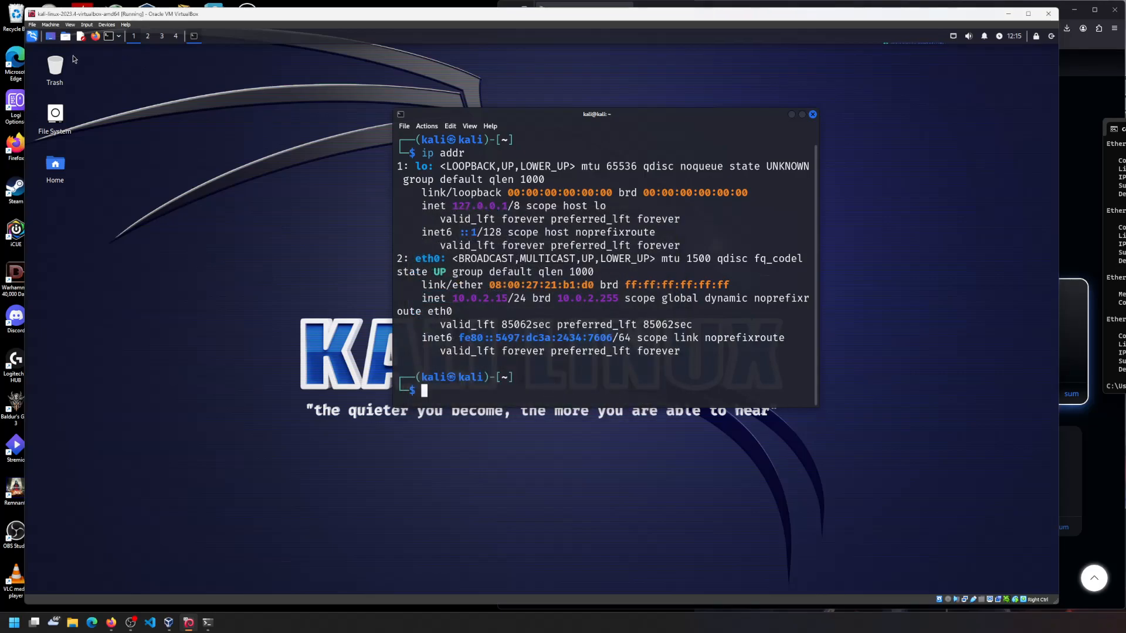
key("Up")
key("Return")
- Re-run ip addr three times until eth0 is back up on 10.0.2.15, then close the terminal
key("Up")
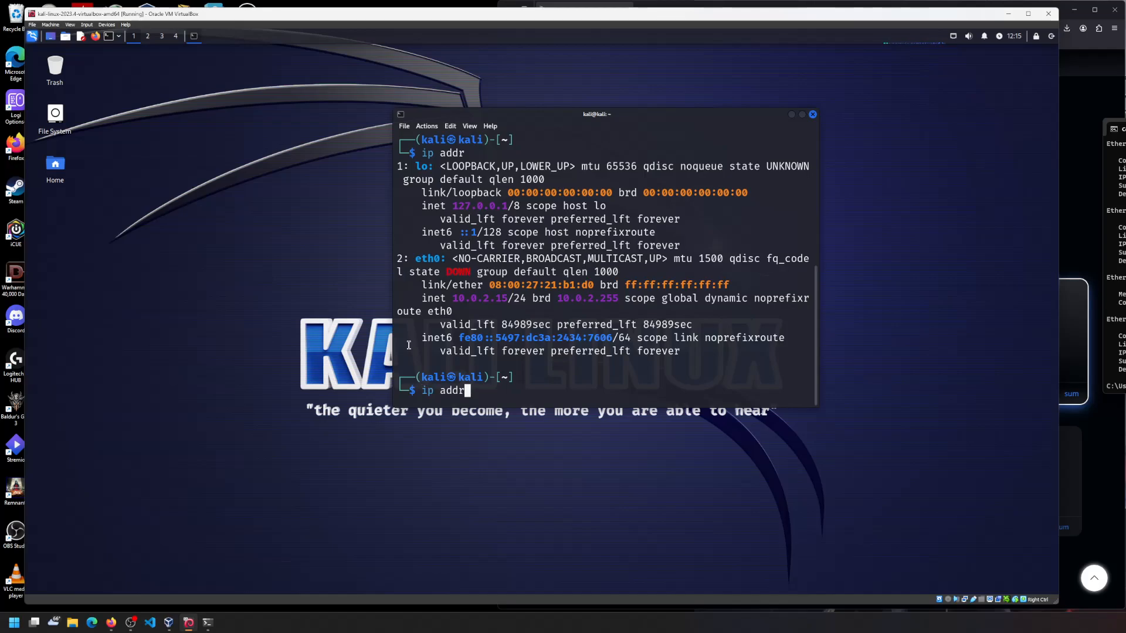
key("Return")
key("Up")
key("Return")
key("Up")
key("Return")
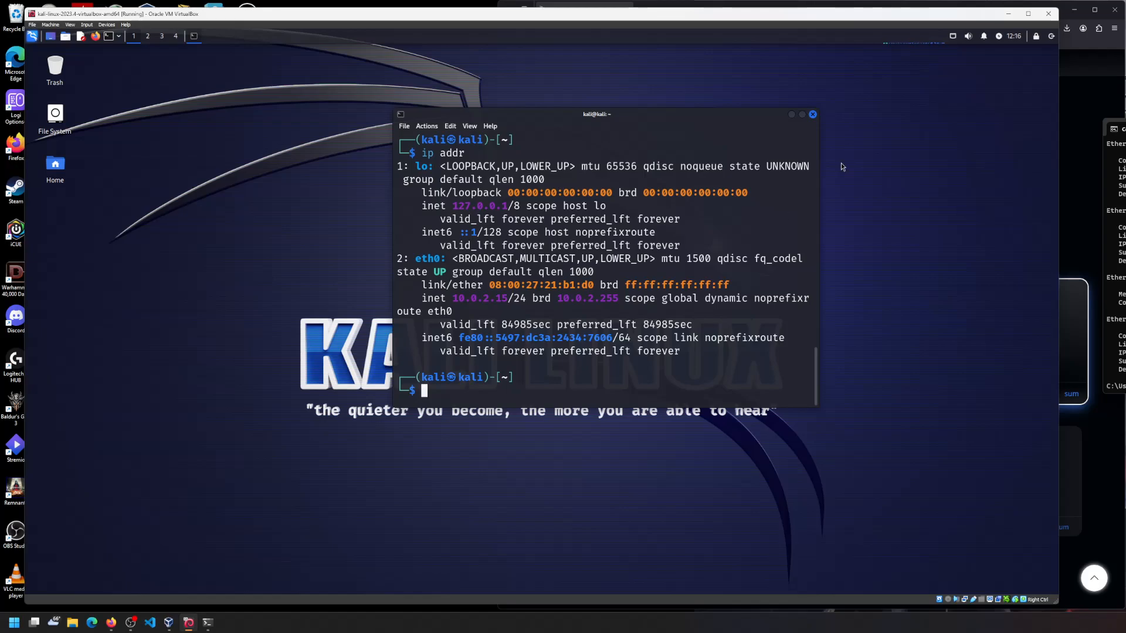
left_click(813, 115)
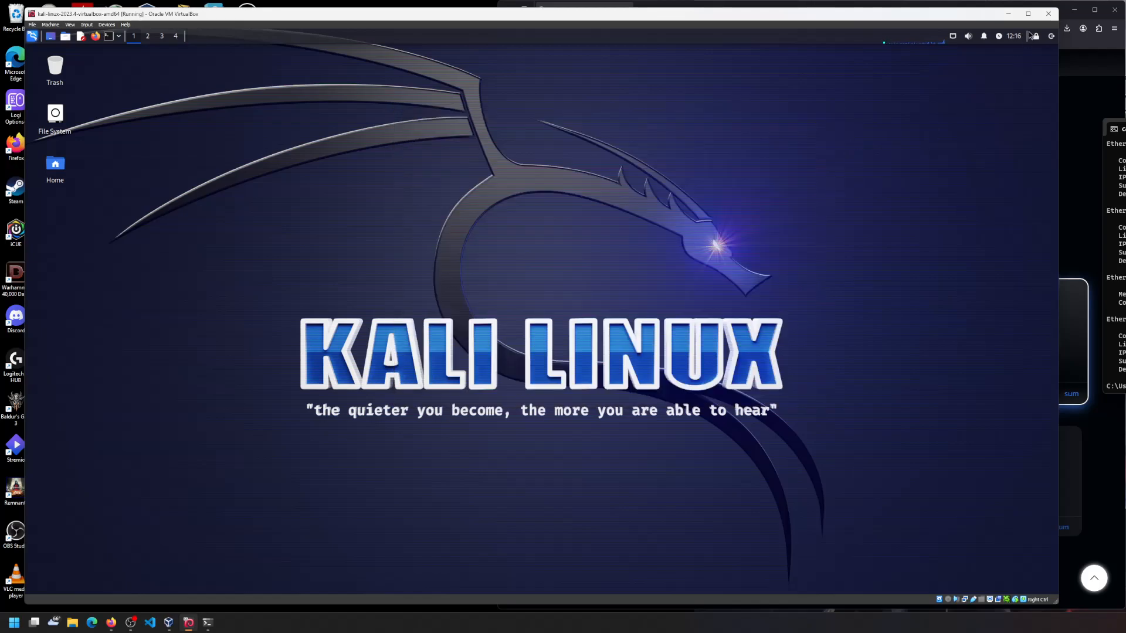
- Shut down Kali, capture keyboard and mouse for the rebooting VM, and enlarge its window
left_click(1051, 36)
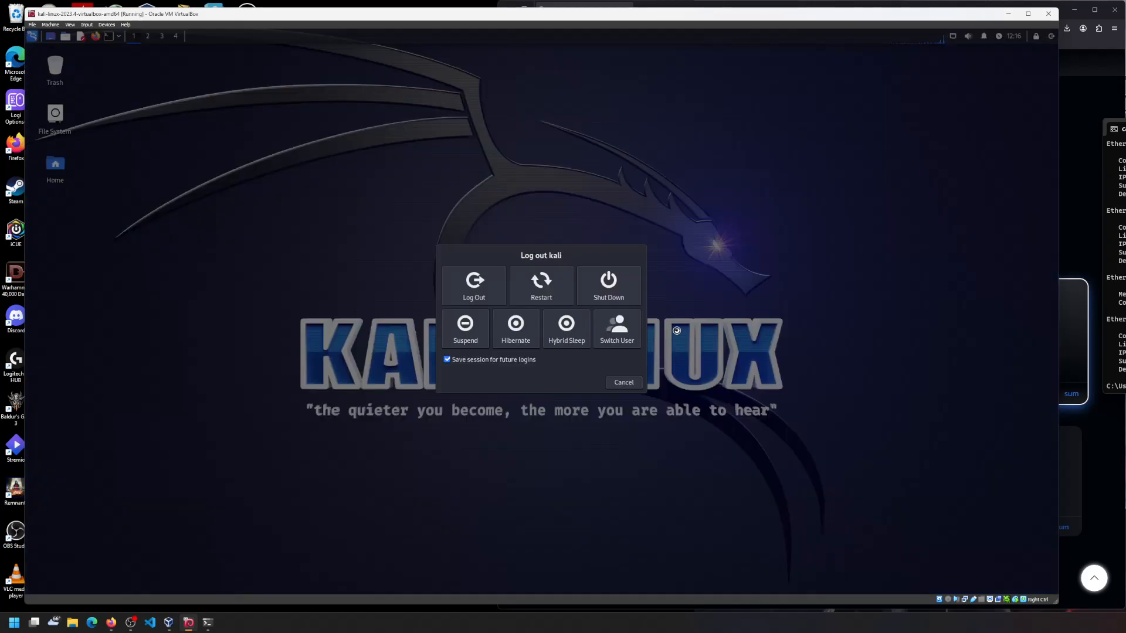
left_click(600, 284)
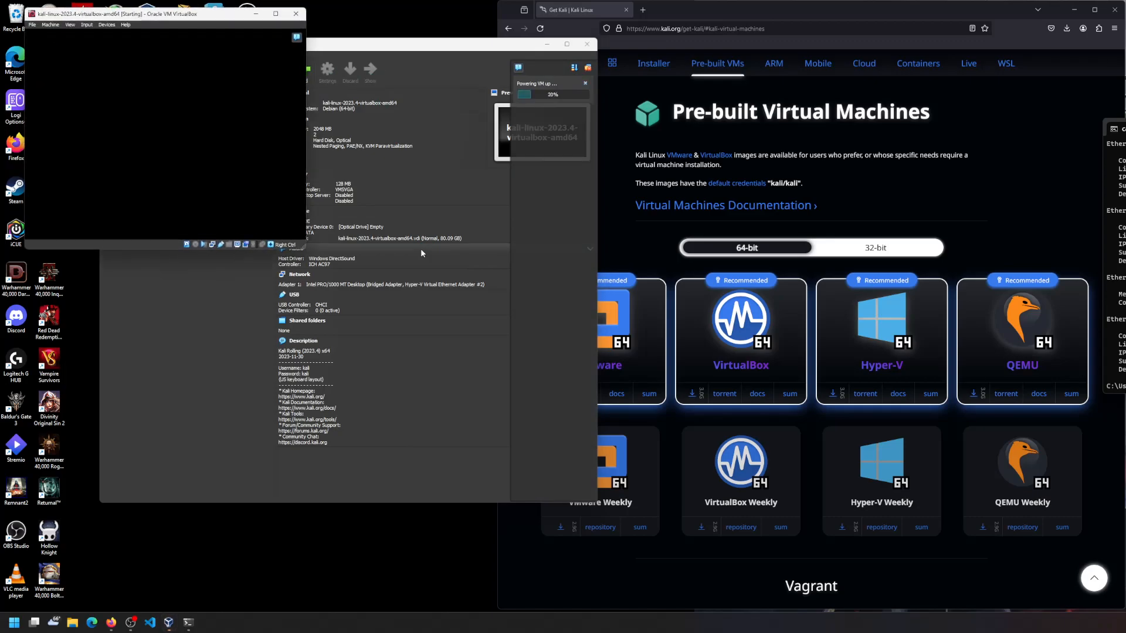
left_click(298, 38)
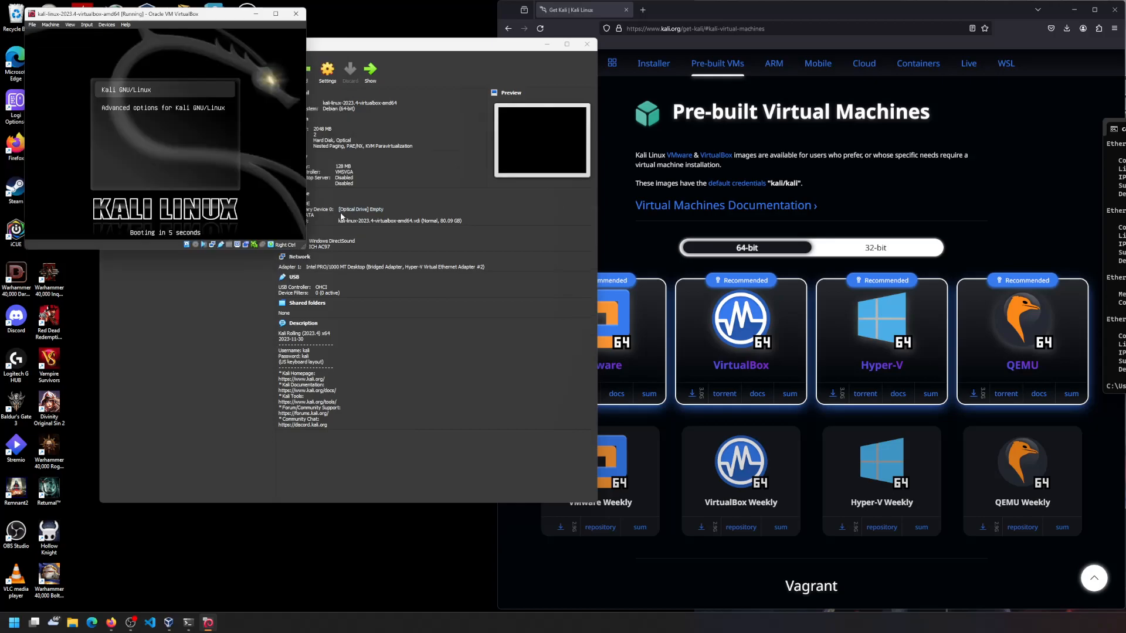
left_click(151, 92)
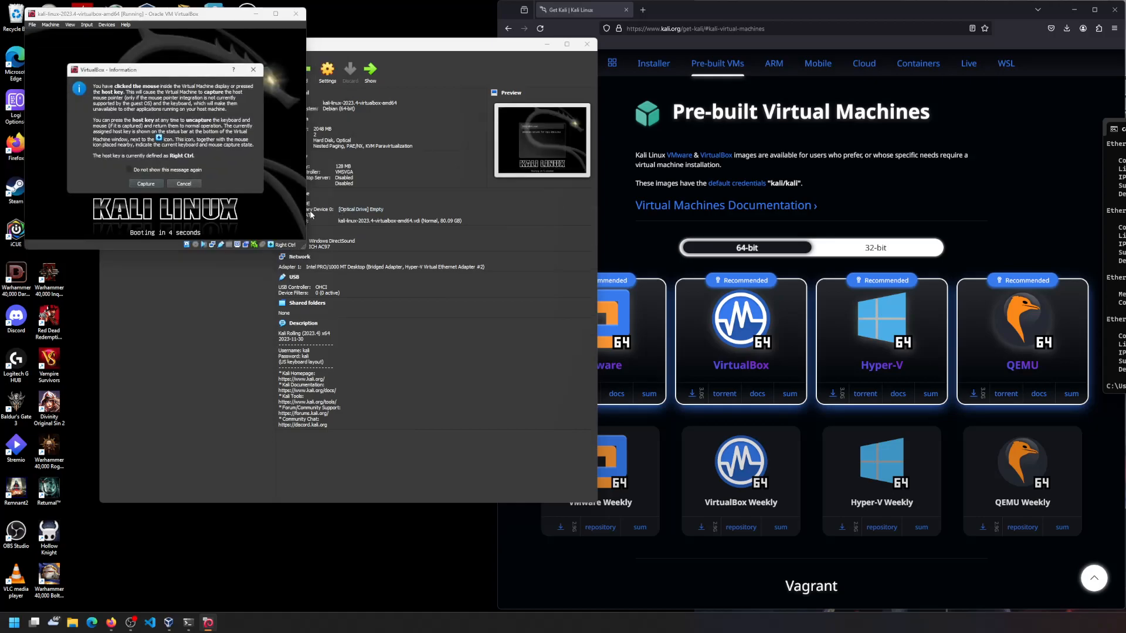
left_click(152, 184)
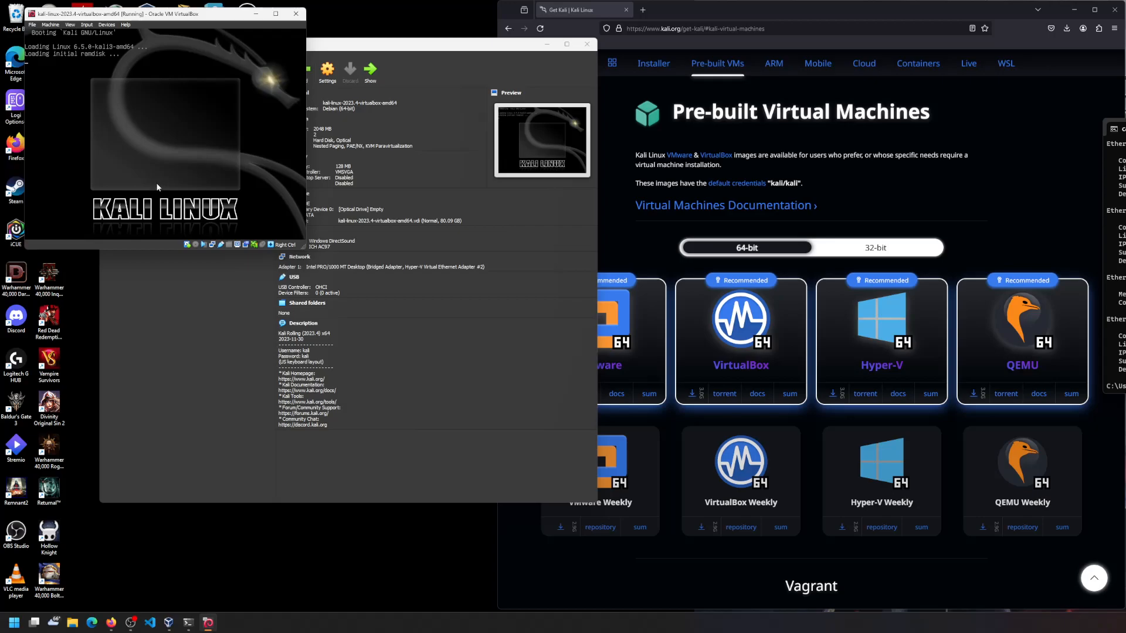
left_click_drag(306, 250, 535, 370)
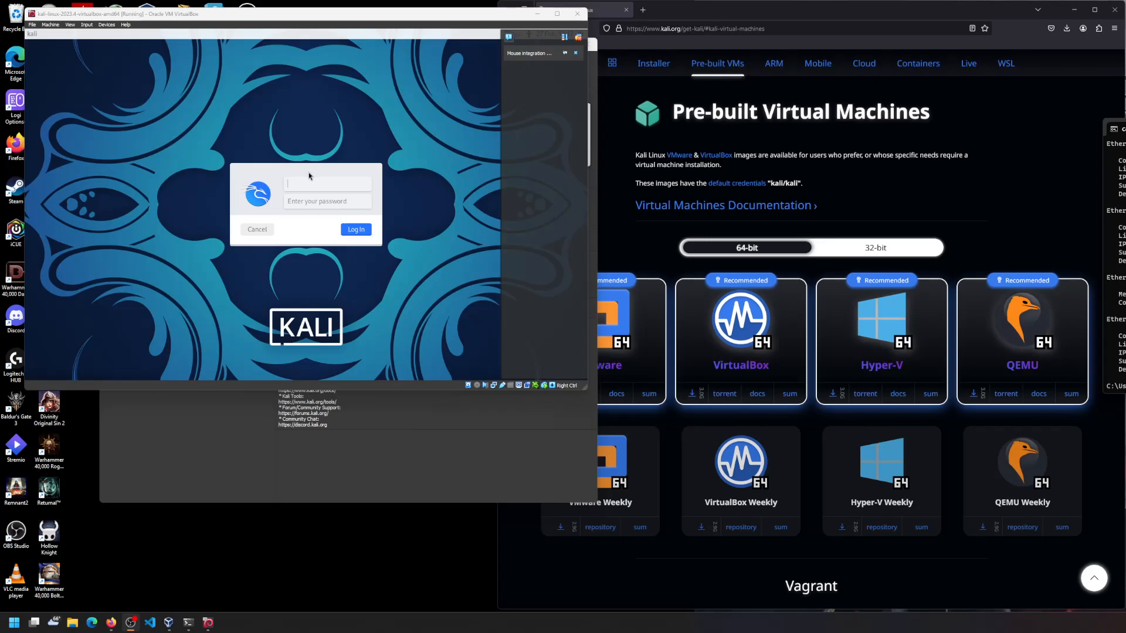
- Log in with username kali and the account password
type("kali")
key("Tab")
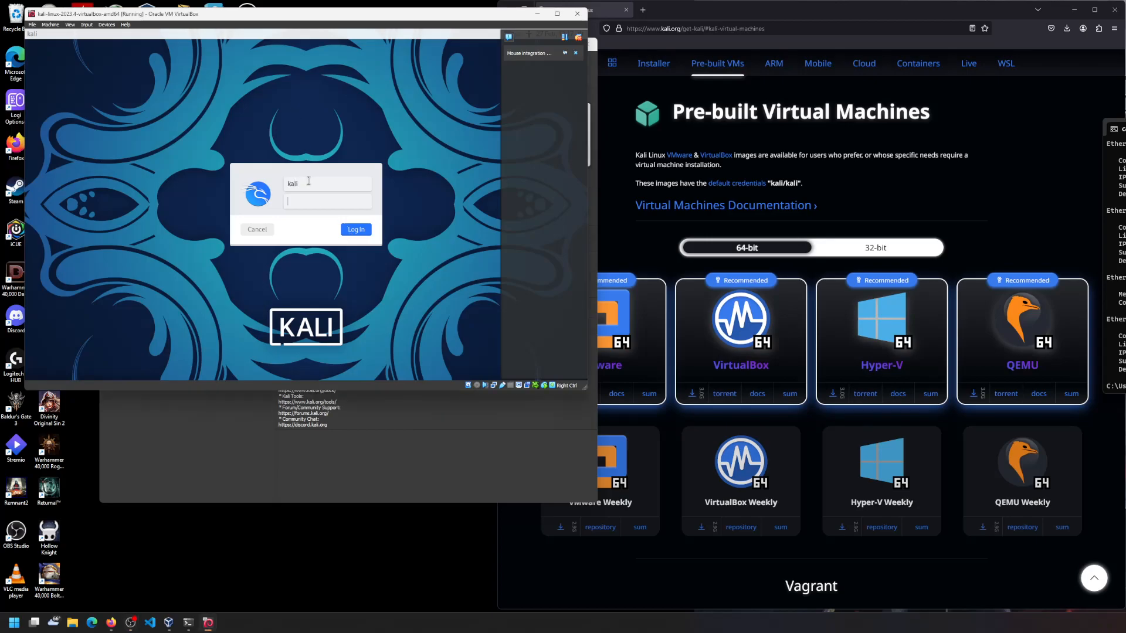
key("Return")
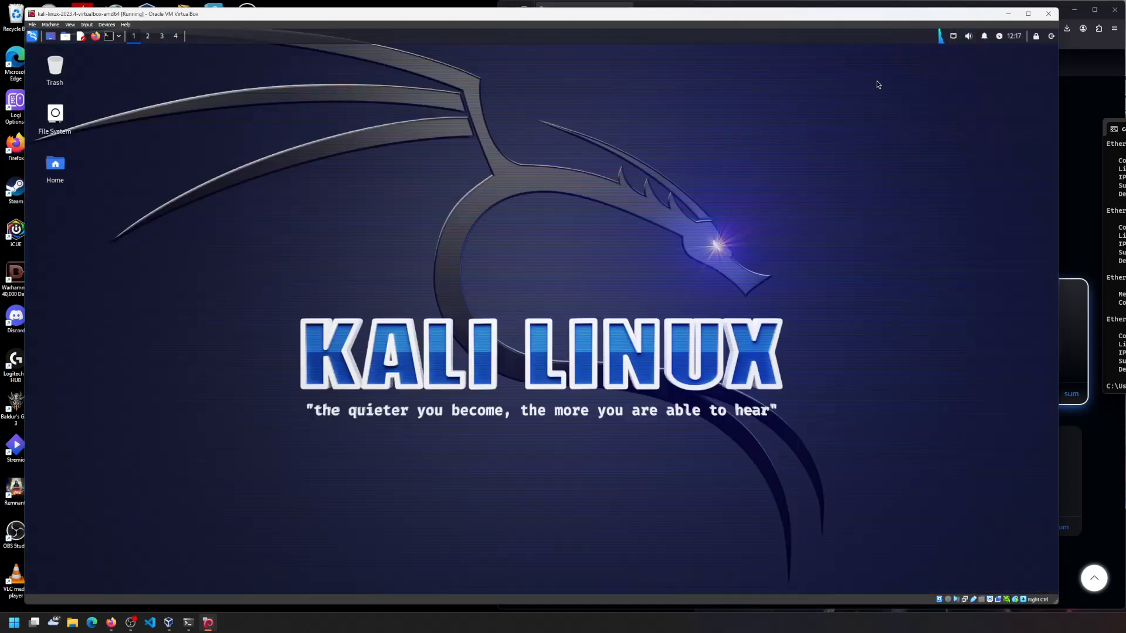
- Open a new terminal, move it up-left, and keep its Fira Code 20 pt font in Preferences
left_click(108, 36)
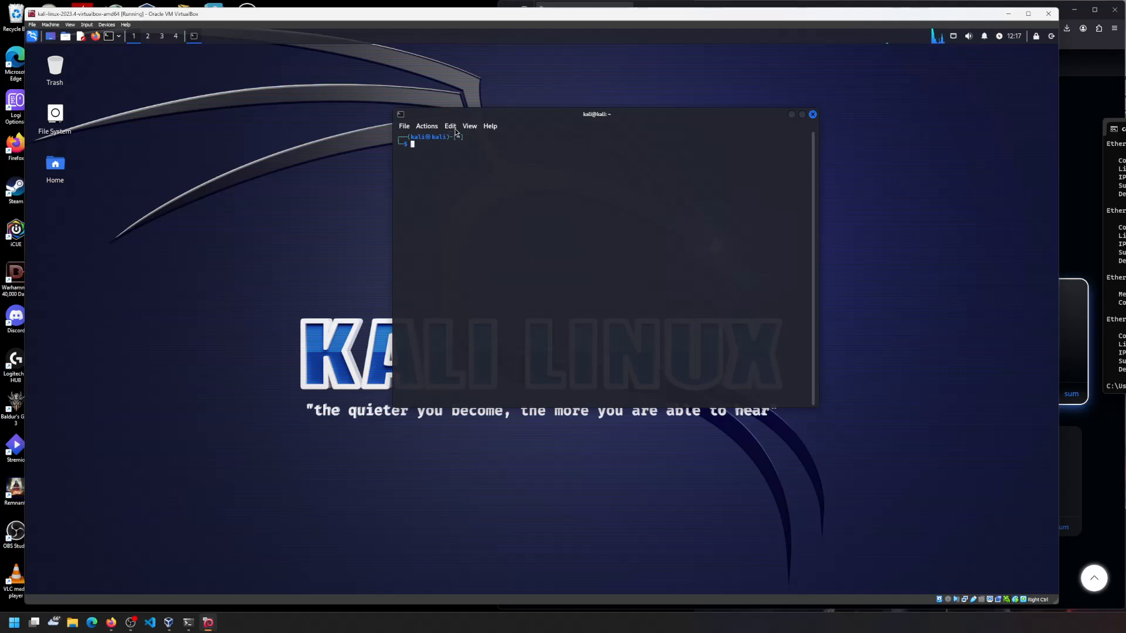
left_click_drag(441, 114, 318, 100)
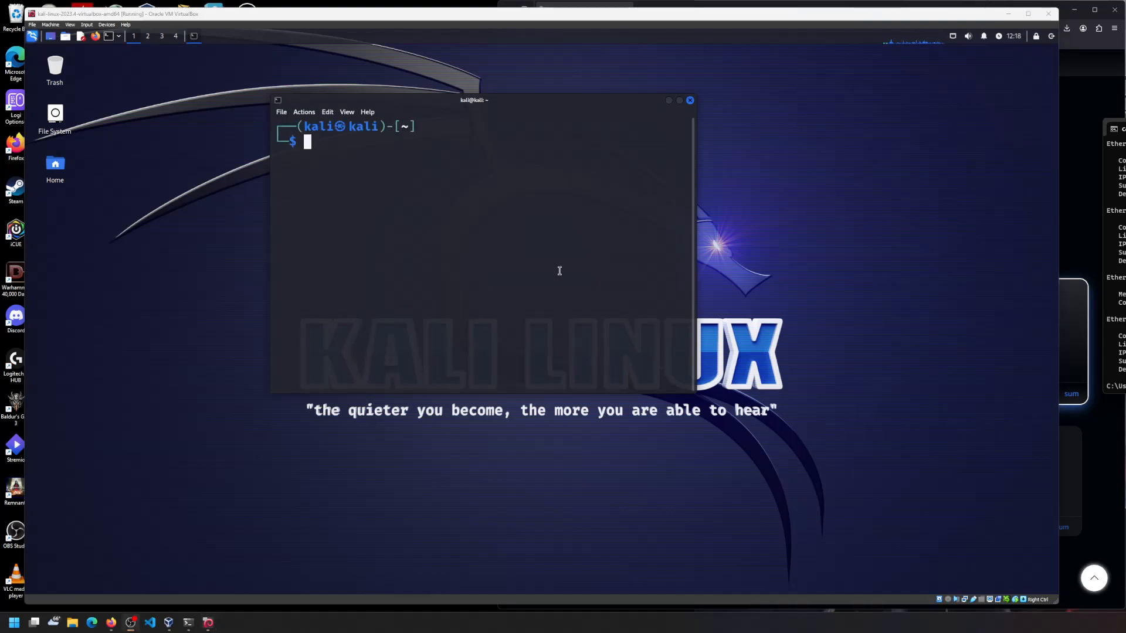
left_click(282, 113)
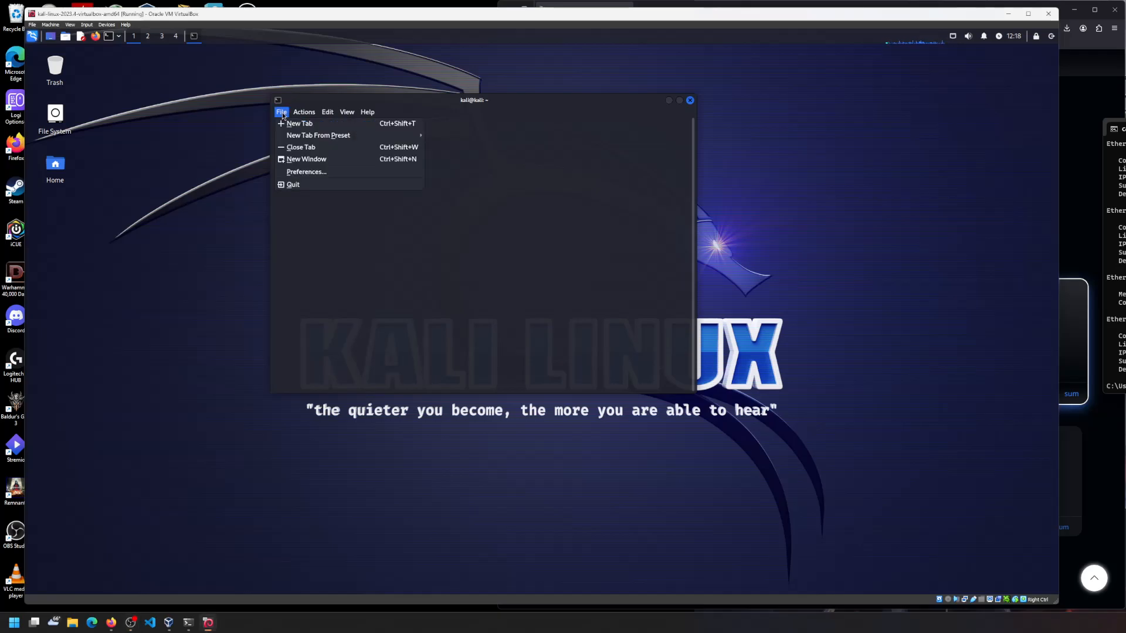
left_click(304, 172)
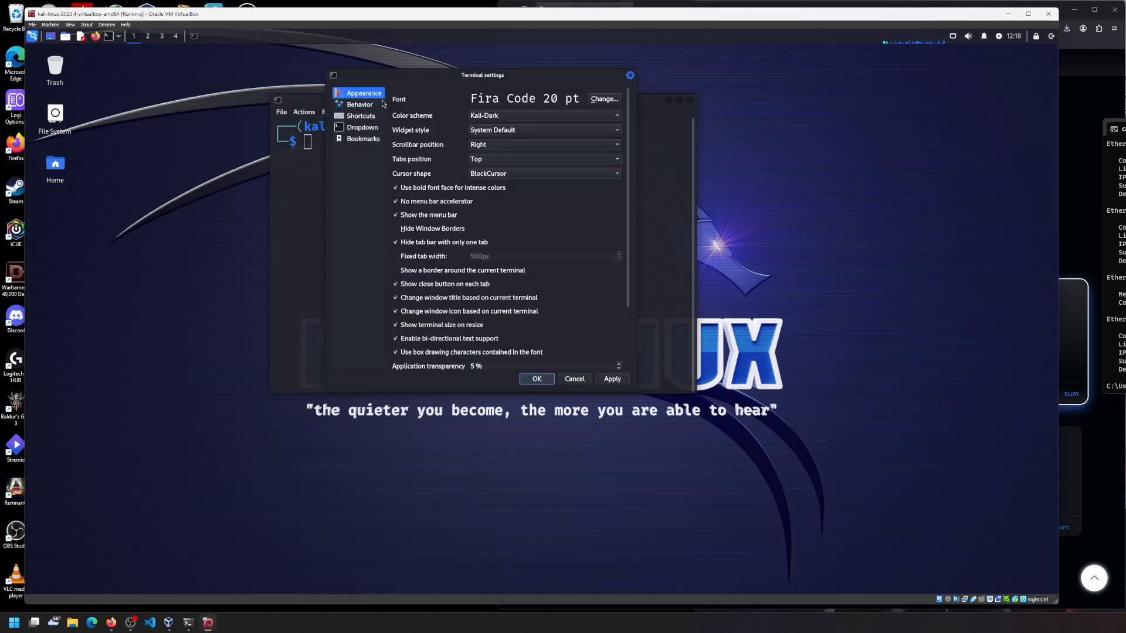
left_click(614, 100)
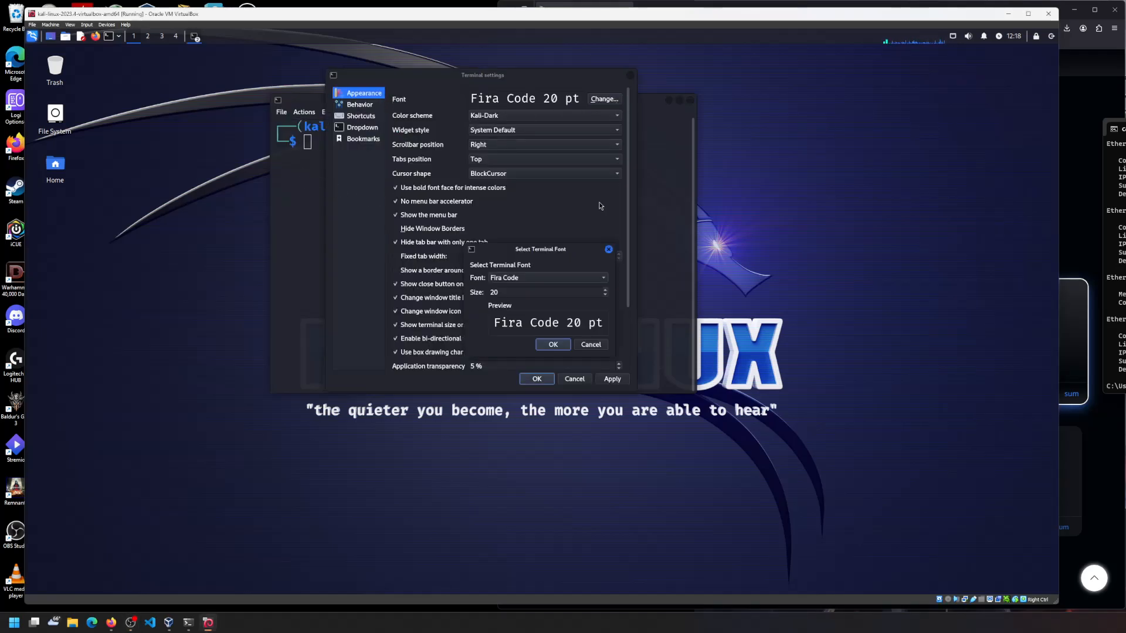
left_click(589, 345)
left_click(612, 380)
left_click(537, 379)
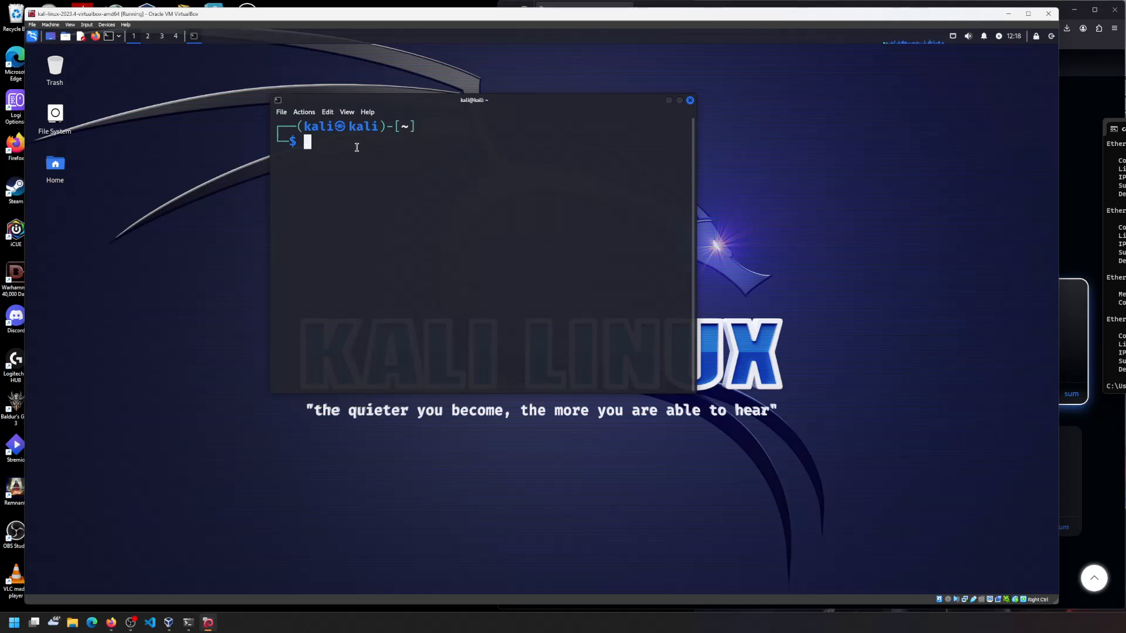
- Run ip addr in Kali and highlight eth0's address 192.168.50.15/24
type("ip addr")
key("Return")
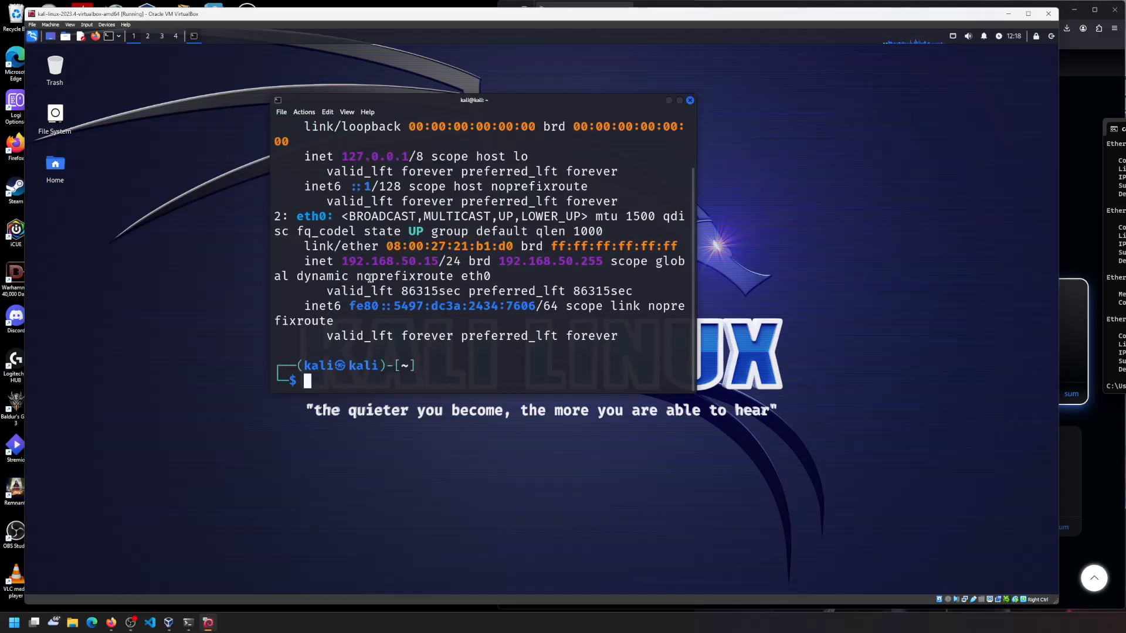
left_click_drag(342, 261, 463, 259)
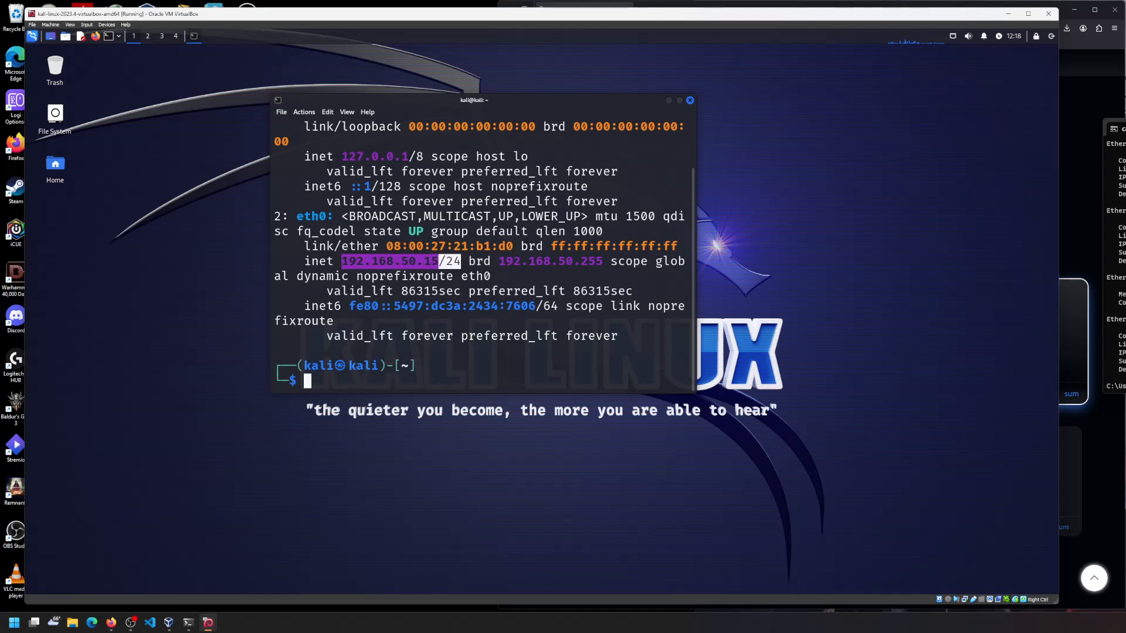
- Run ipconfig on the host and highlight its 192.168.50.196 address to compare with Kali
left_click_drag(1123, 130, 982, 102)
left_click(991, 305)
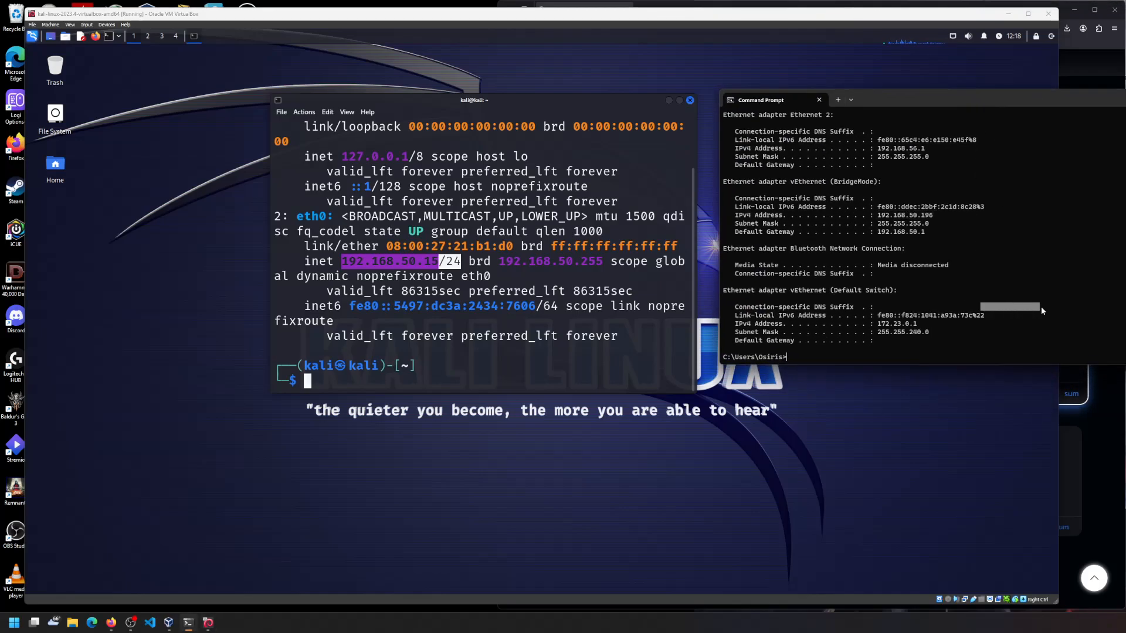
type("ipconfig")
key("Escape")
left_click_drag(937, 215, 879, 214)
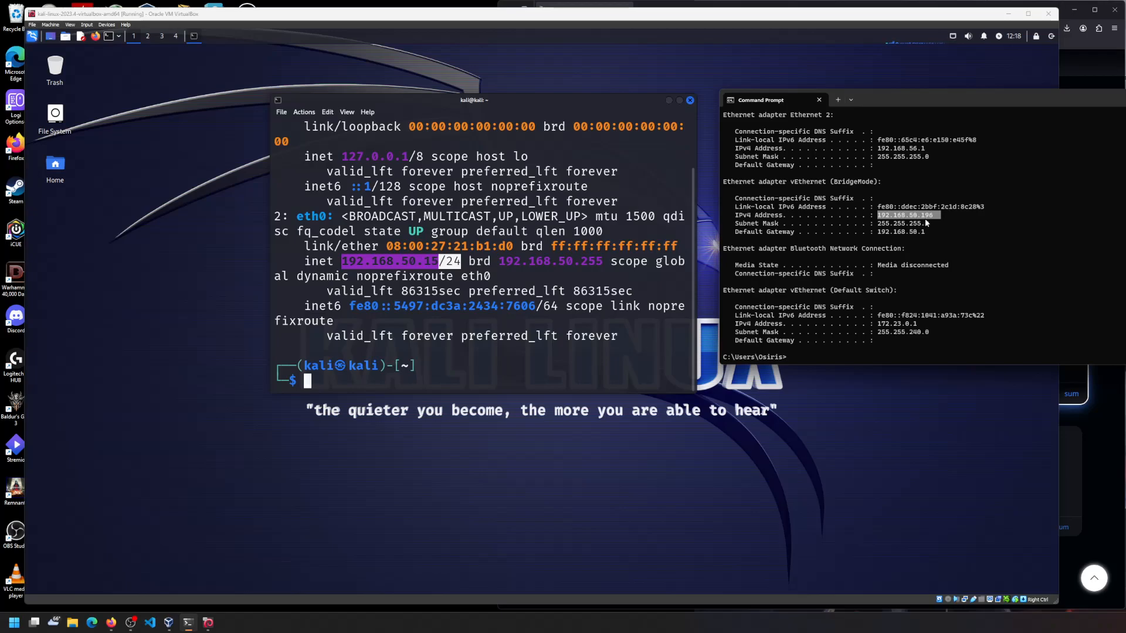
left_click(434, 263)
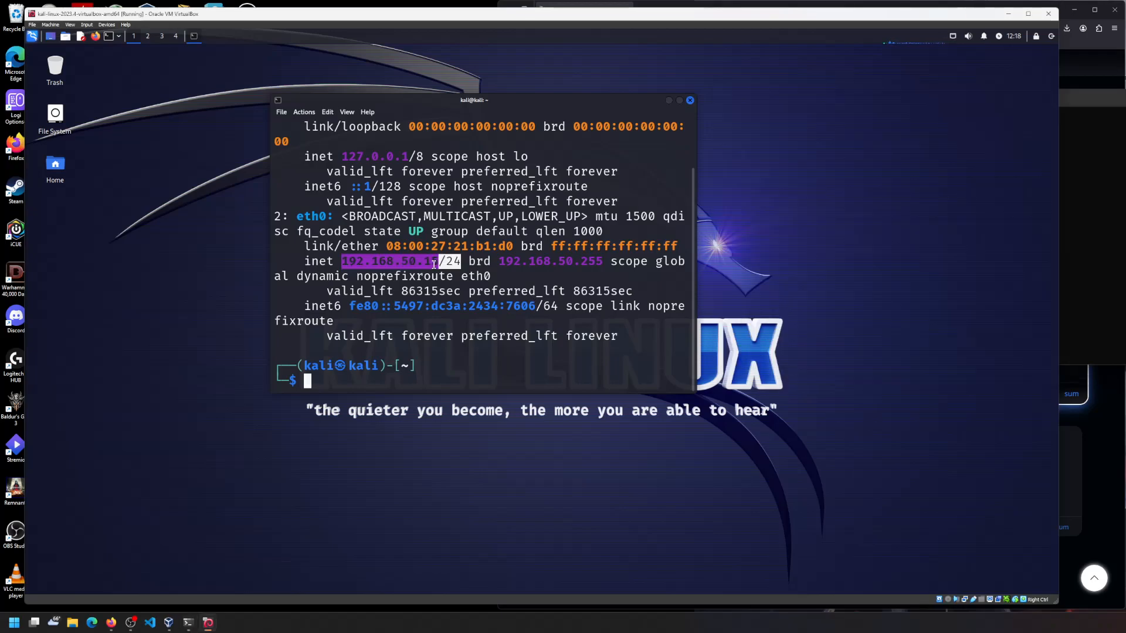
left_click(1094, 97)
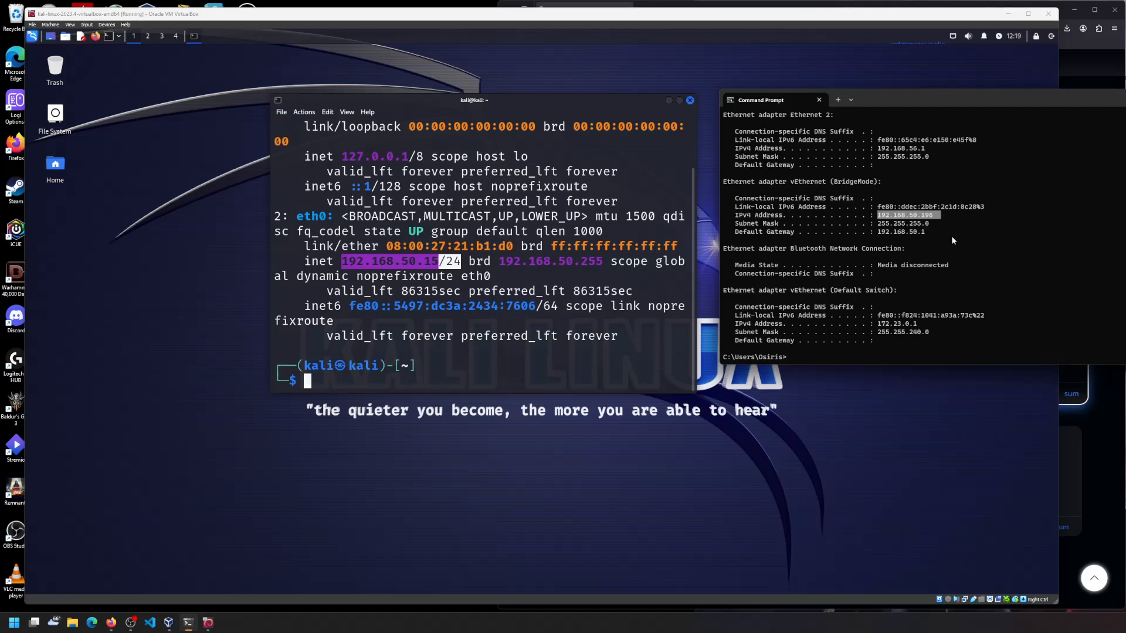
scroll(952, 234, "up", 2)
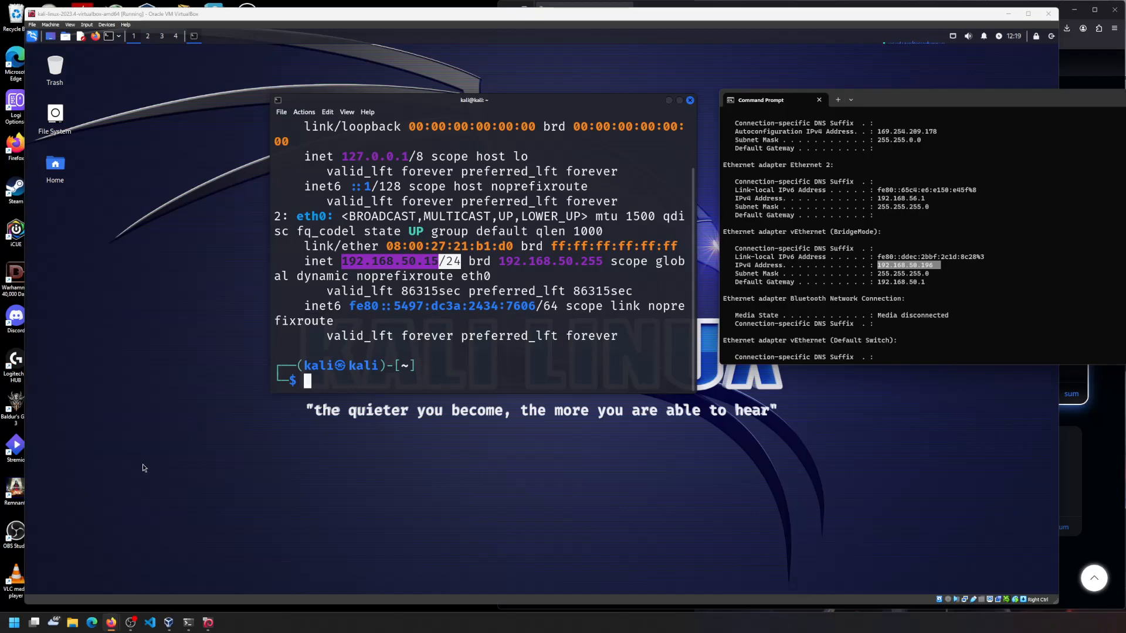
left_click_drag(269, 18, 244, 17)
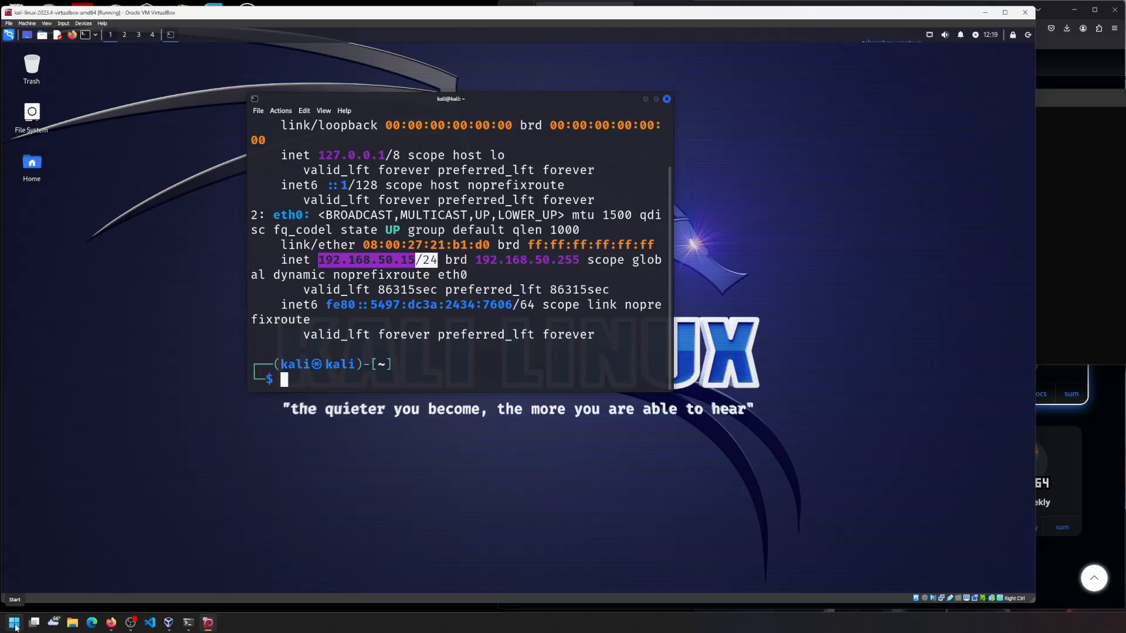
- Go from Settings through Privacy & security and Windows Security to Virus & threat protection
left_click(14, 625)
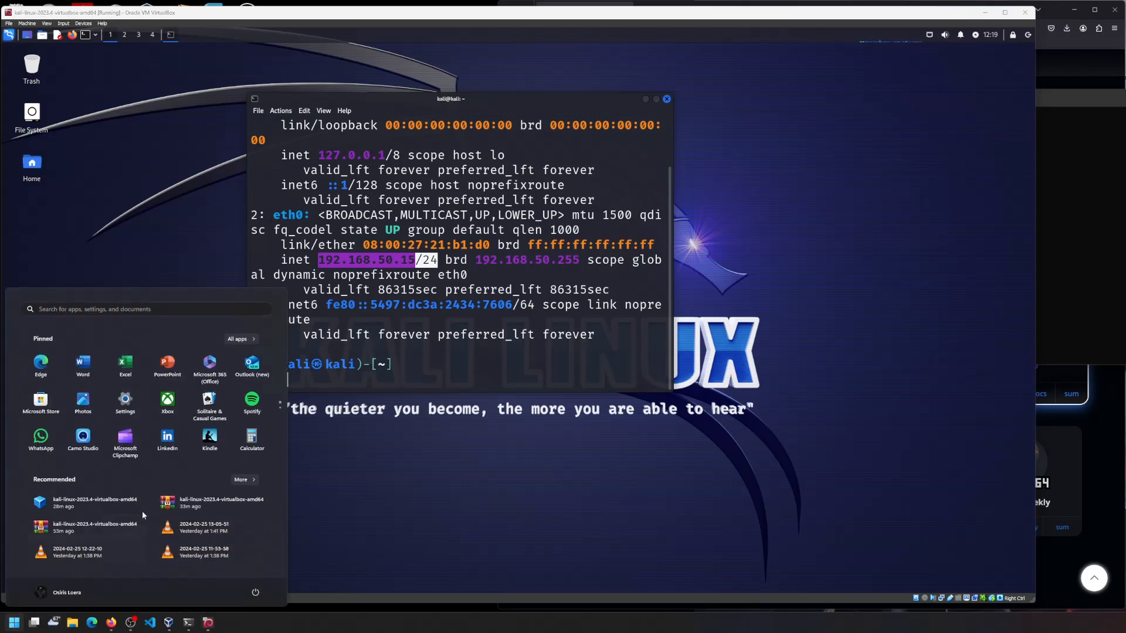
left_click(124, 401)
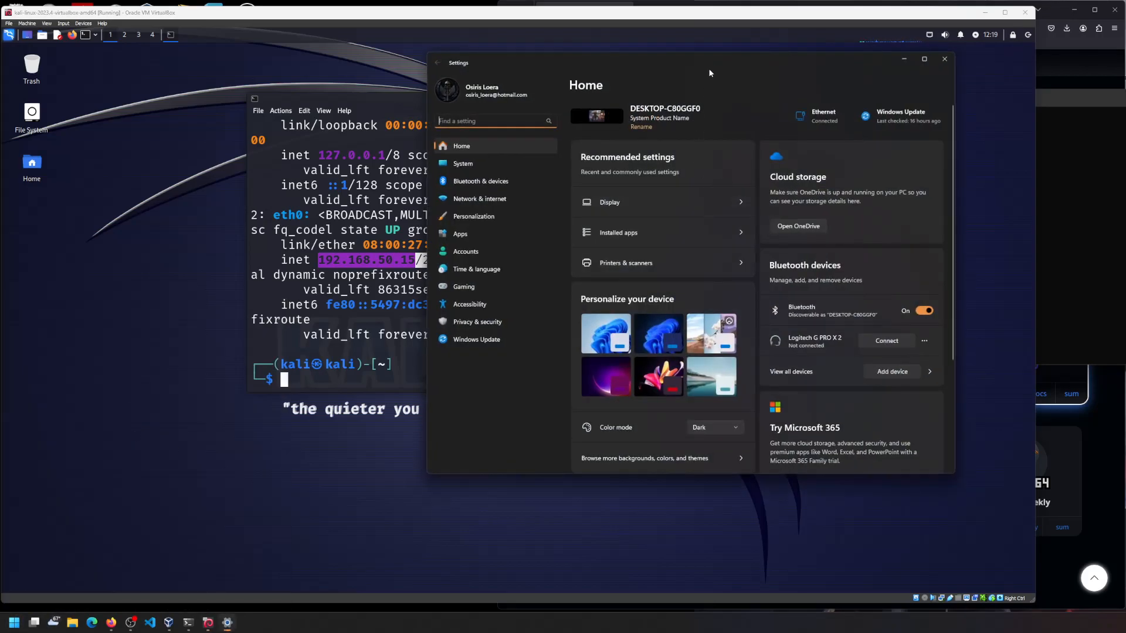
left_click_drag(658, 67, 514, 66)
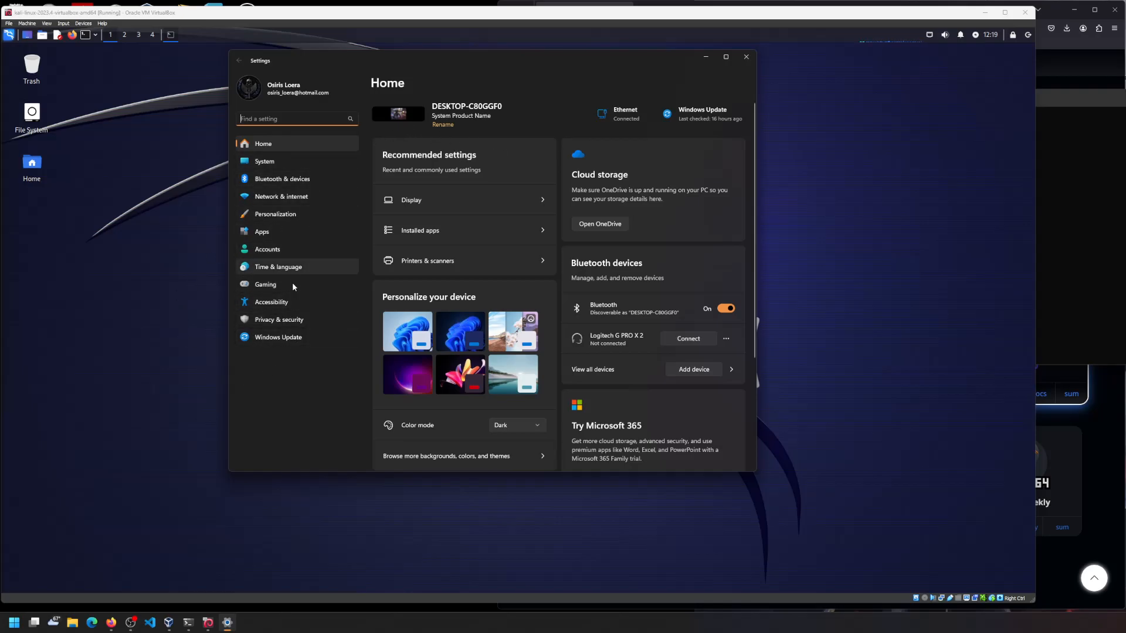
left_click(287, 344)
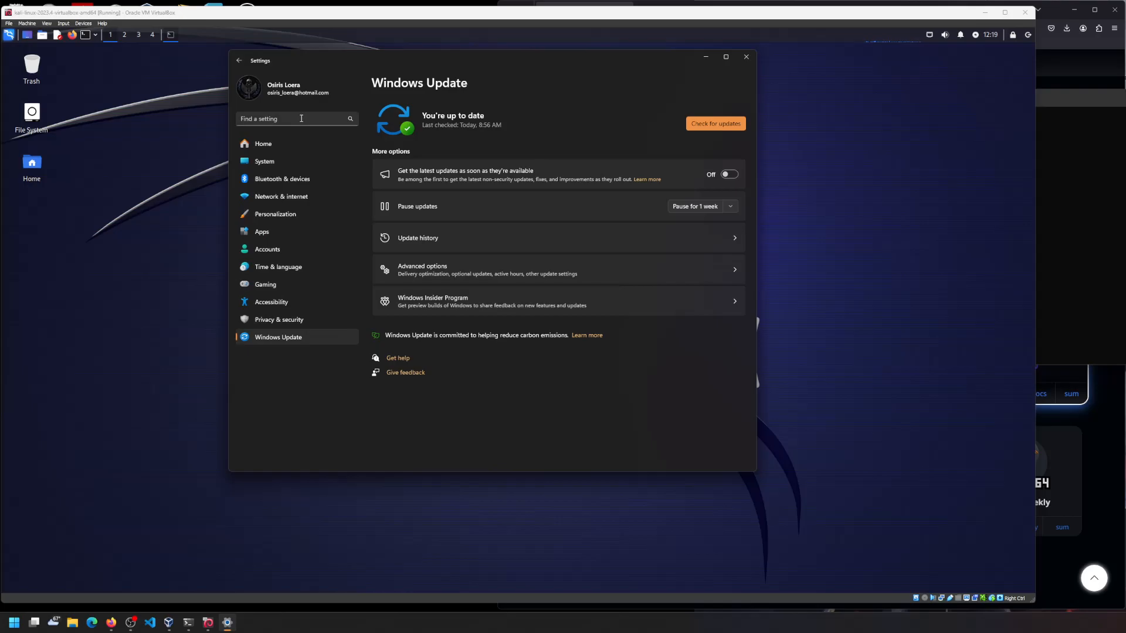
left_click(276, 319)
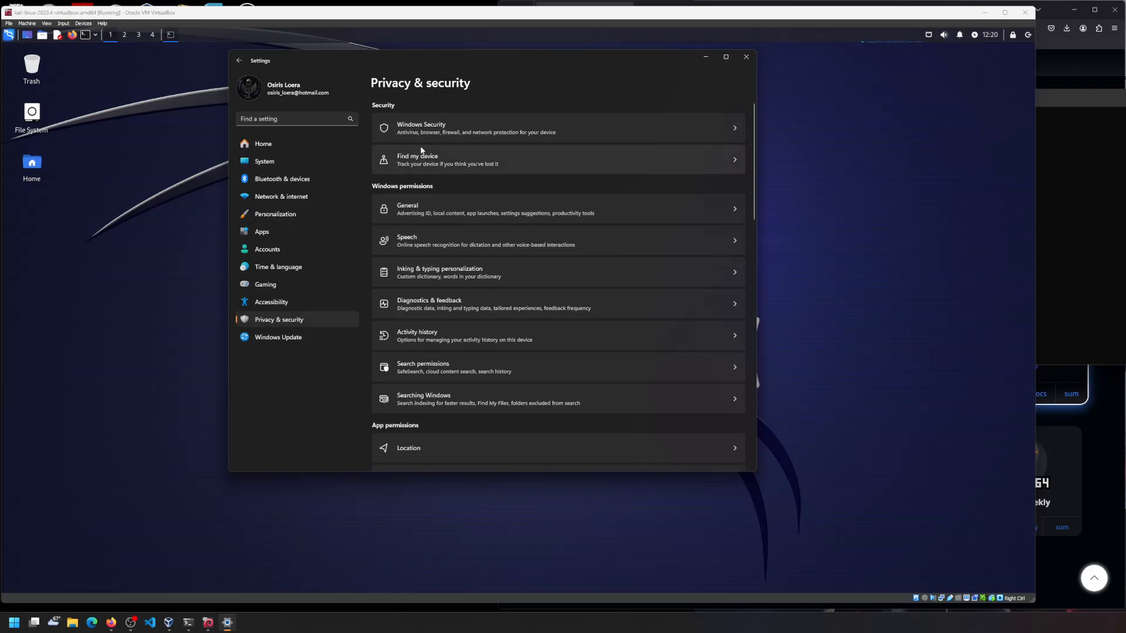
left_click(427, 128)
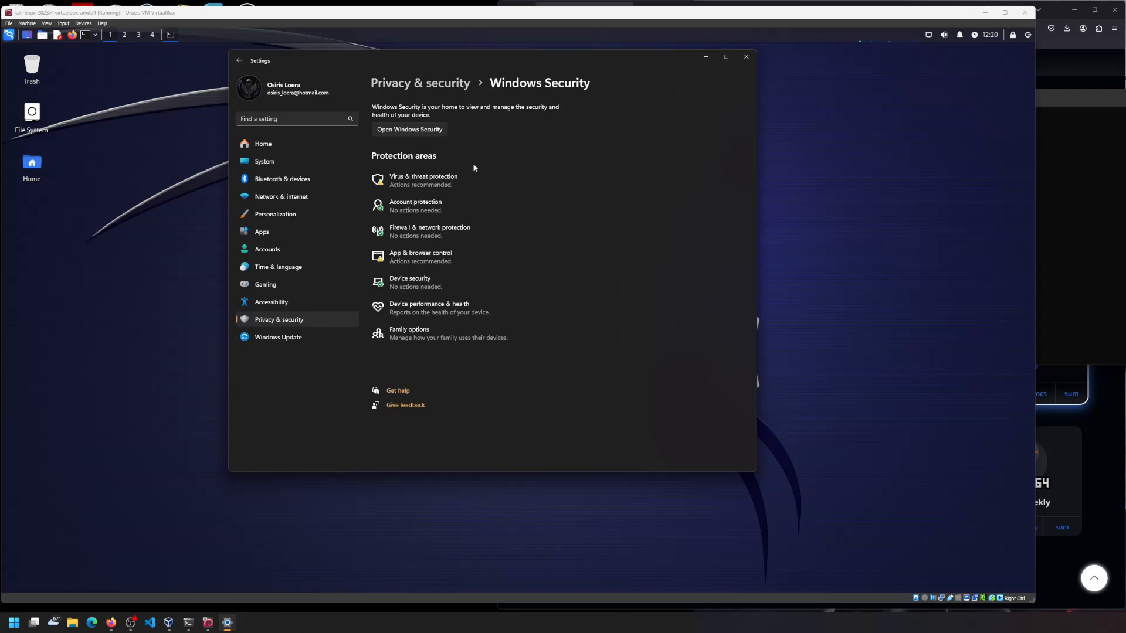
left_click(429, 186)
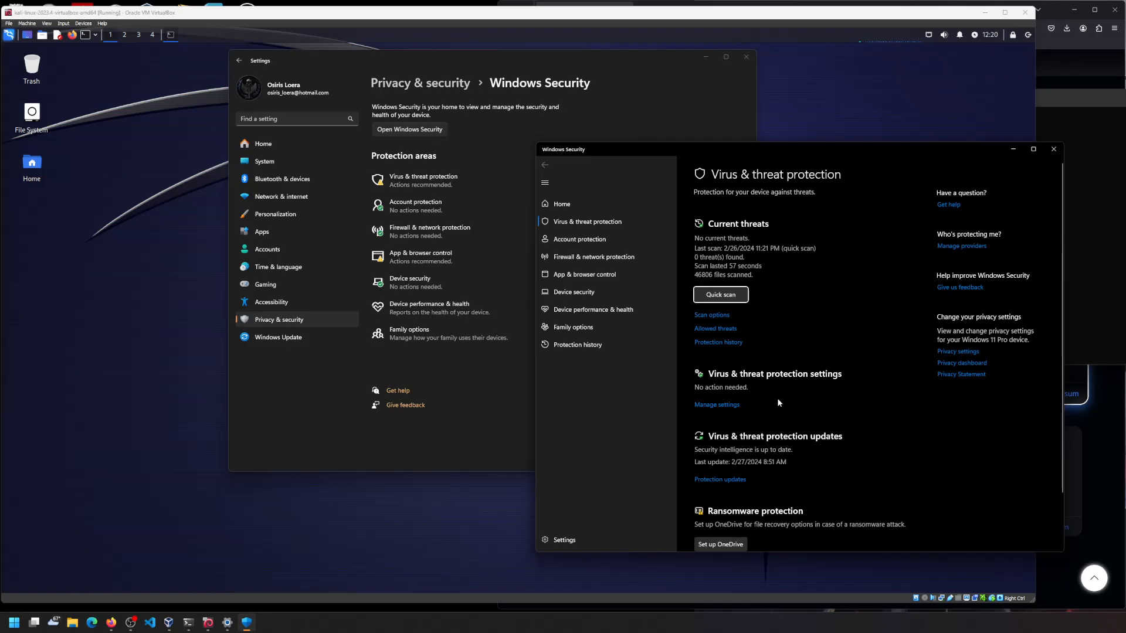
- Open Virus & threat protection settings and go to Defender's scan exclusions
scroll(779, 403, "down", 1)
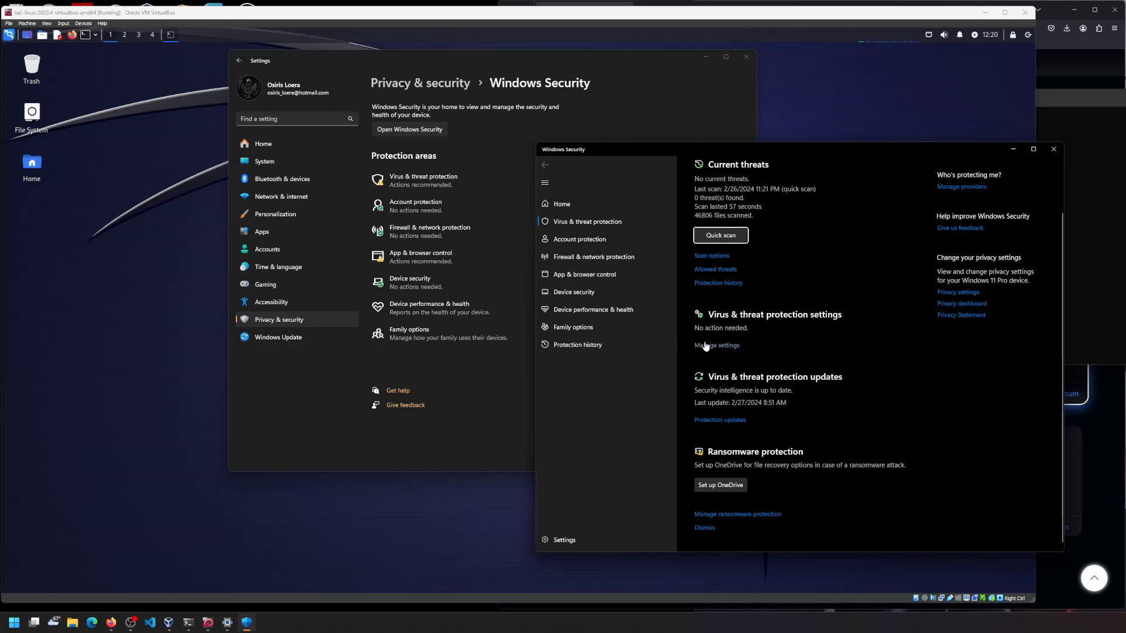
left_click(740, 344)
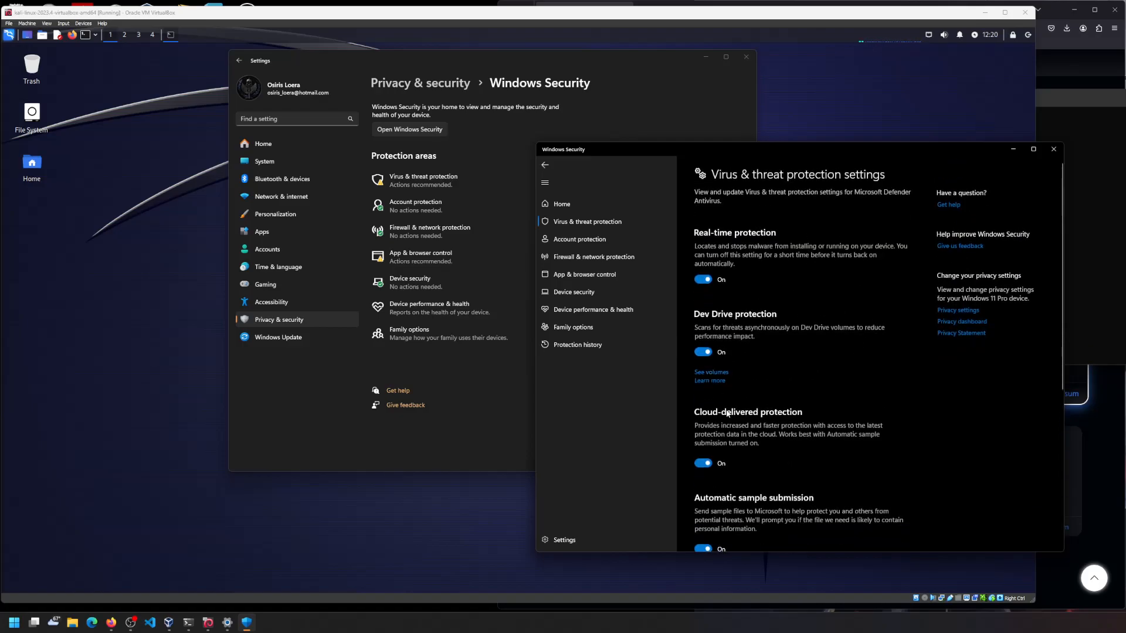
scroll(787, 419, "down", 1)
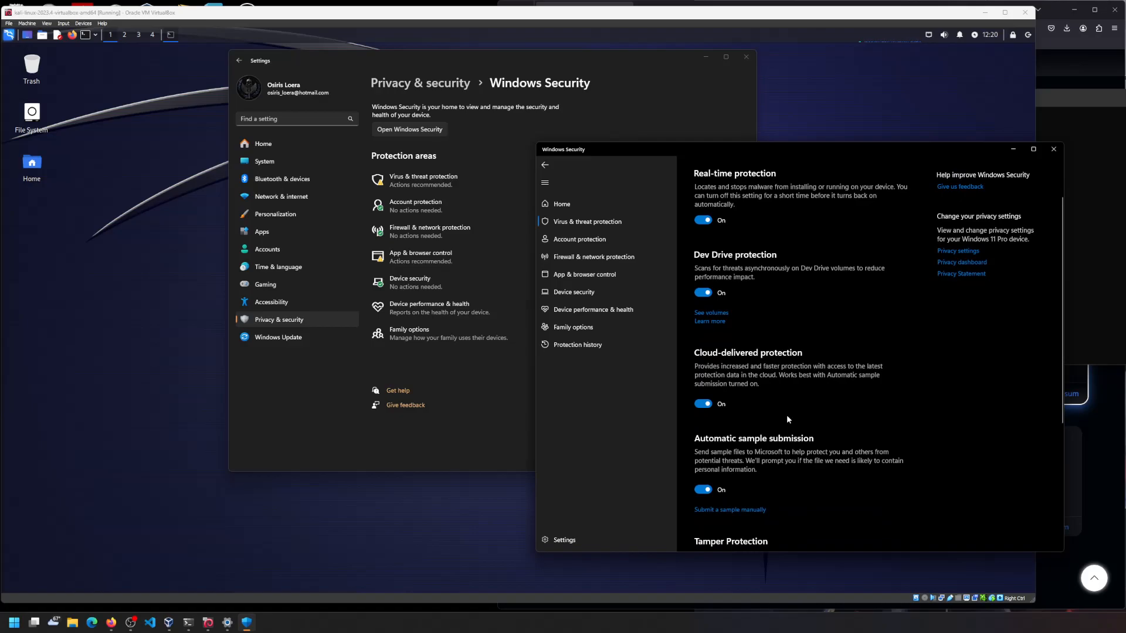
scroll(787, 418, "down", 4)
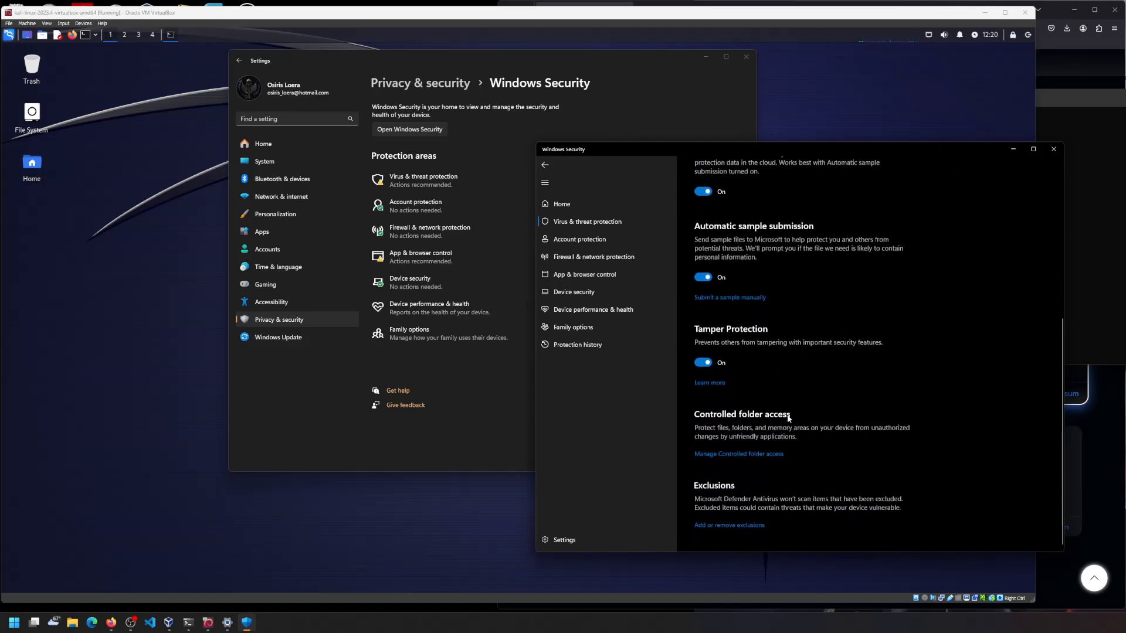
left_click(715, 525)
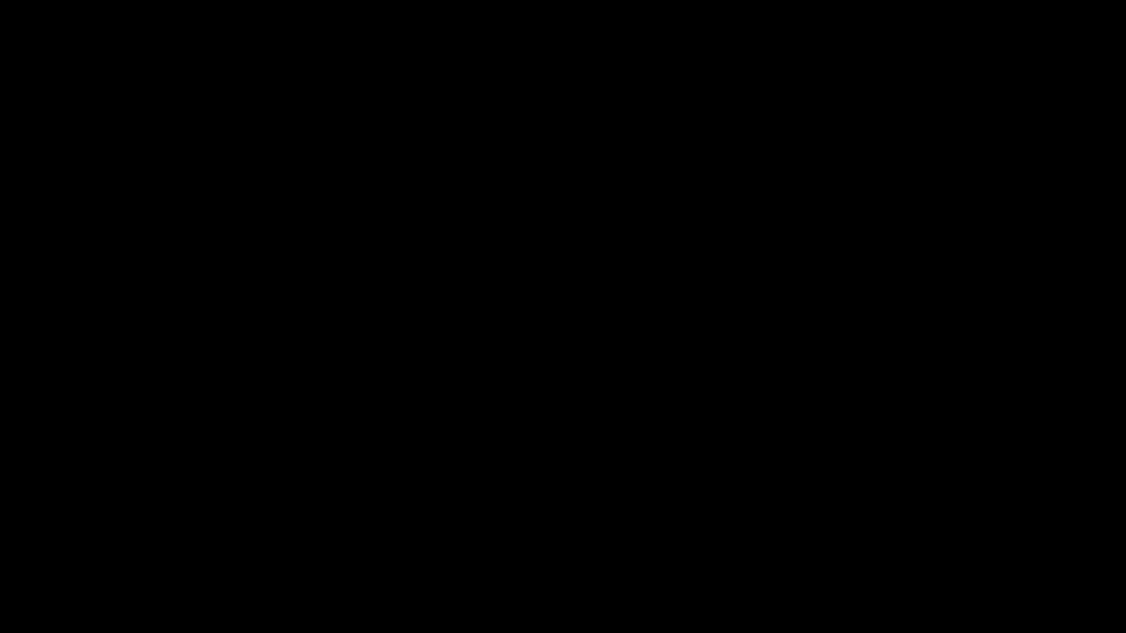
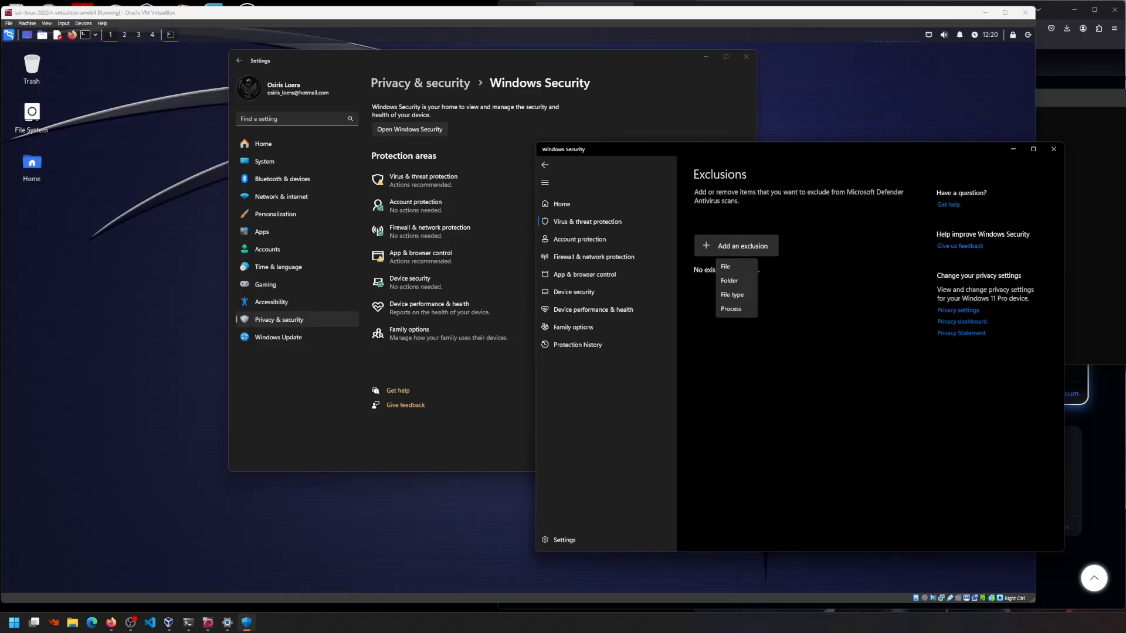
key("Escape")
left_click(770, 245)
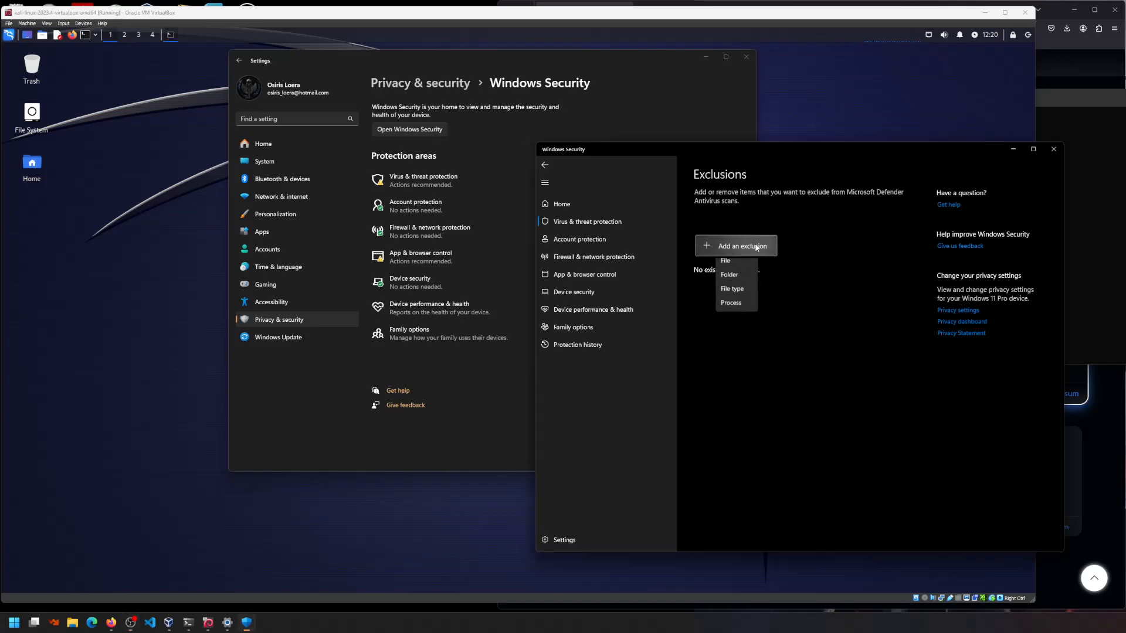
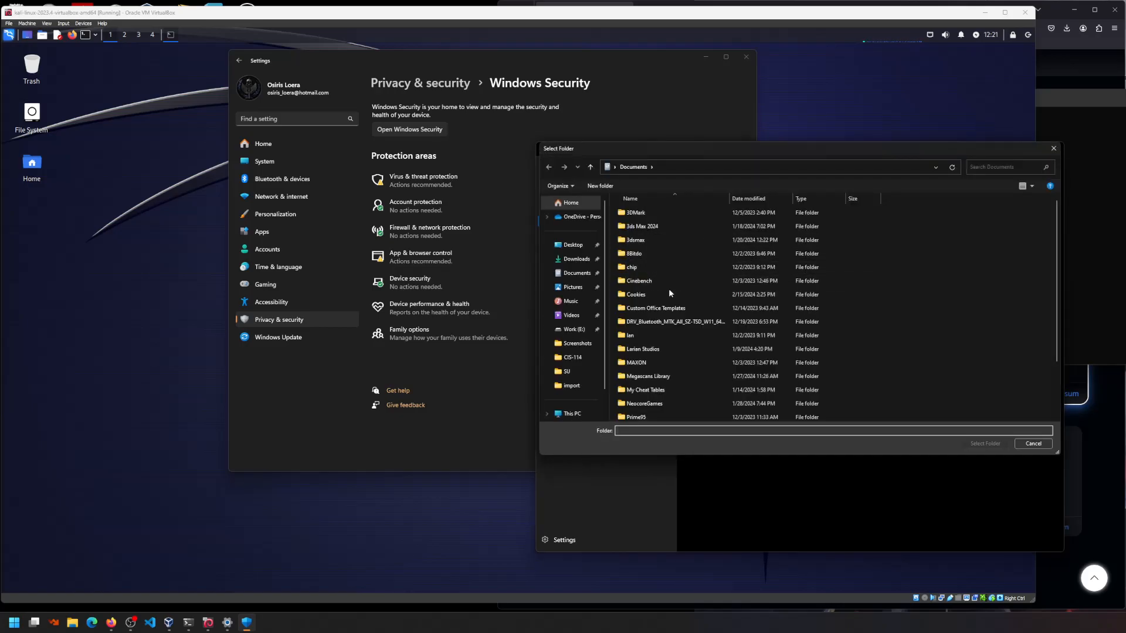
- Pick Work (E:) > ISOs > kali-linux-2023.4-virtualbox-amd64 as the folder to exclude
left_click(573, 329)
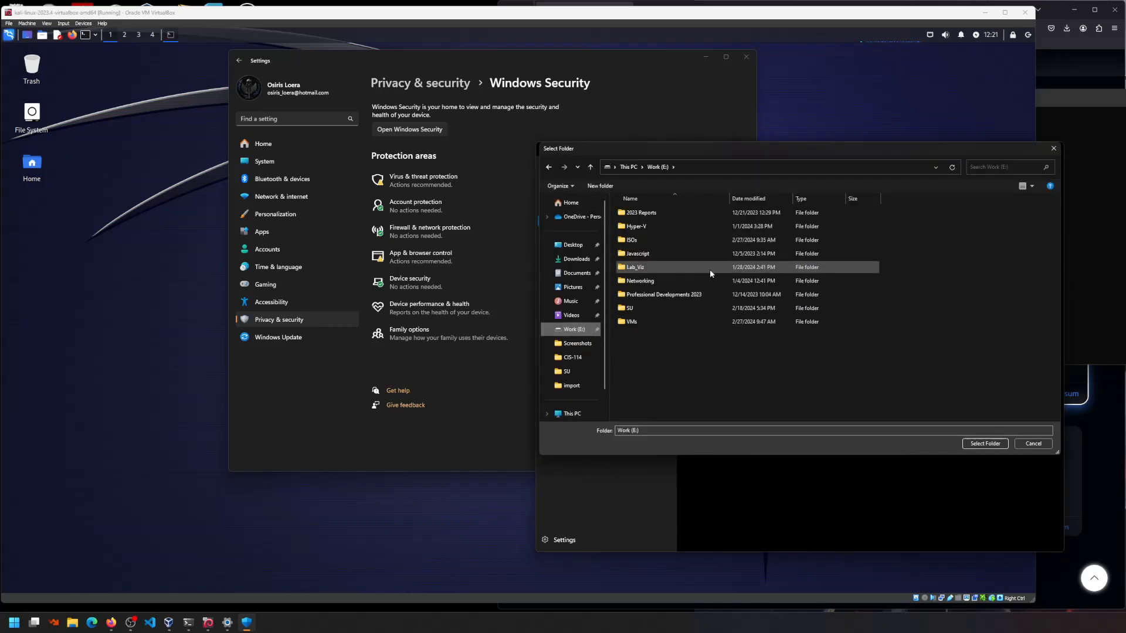
double_click(635, 240)
left_click(648, 214)
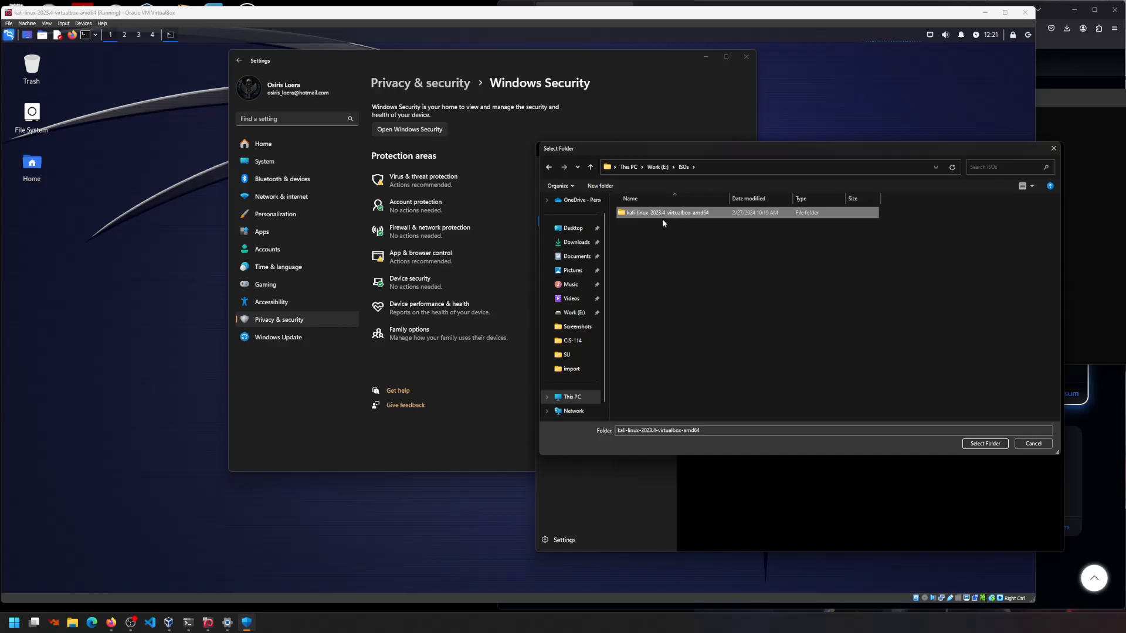
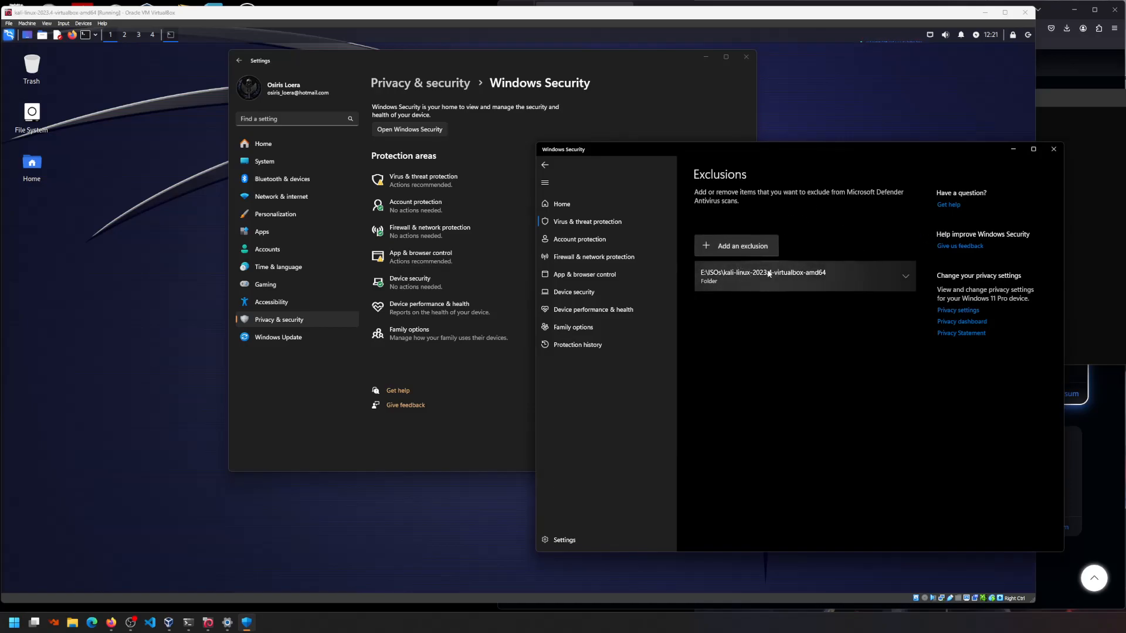
- Close the Windows Security exclusions and Settings windows to return to the Kali terminal
left_click(1054, 148)
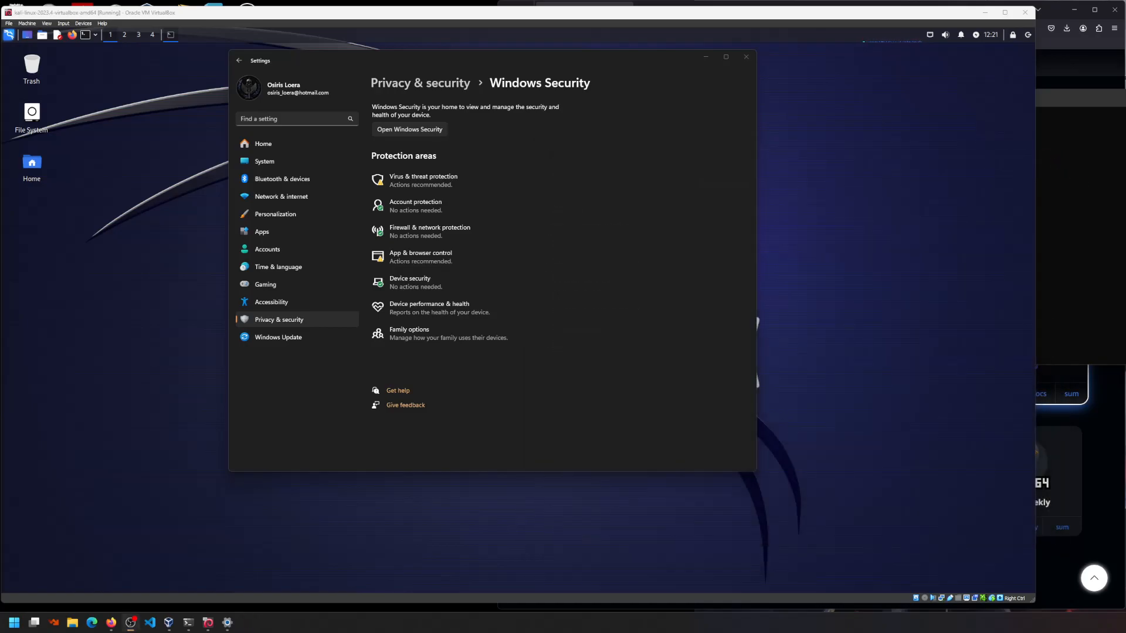
left_click(746, 57)
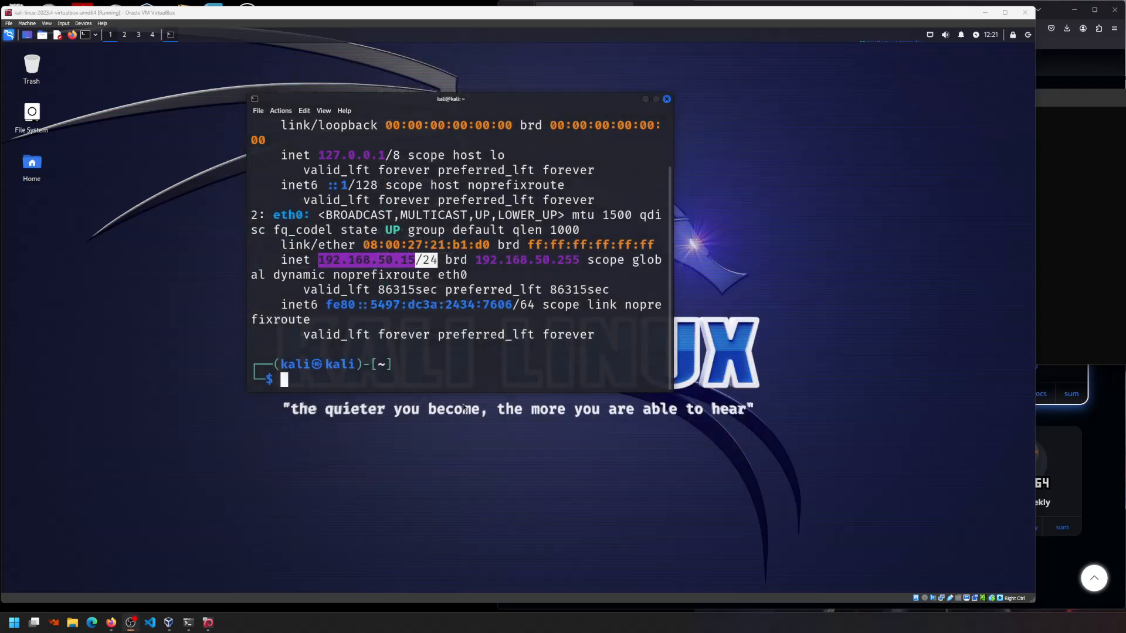
- Ping 192.168.50.196 from Kali and stop it after 27 packets with 100% loss
left_click(372, 387)
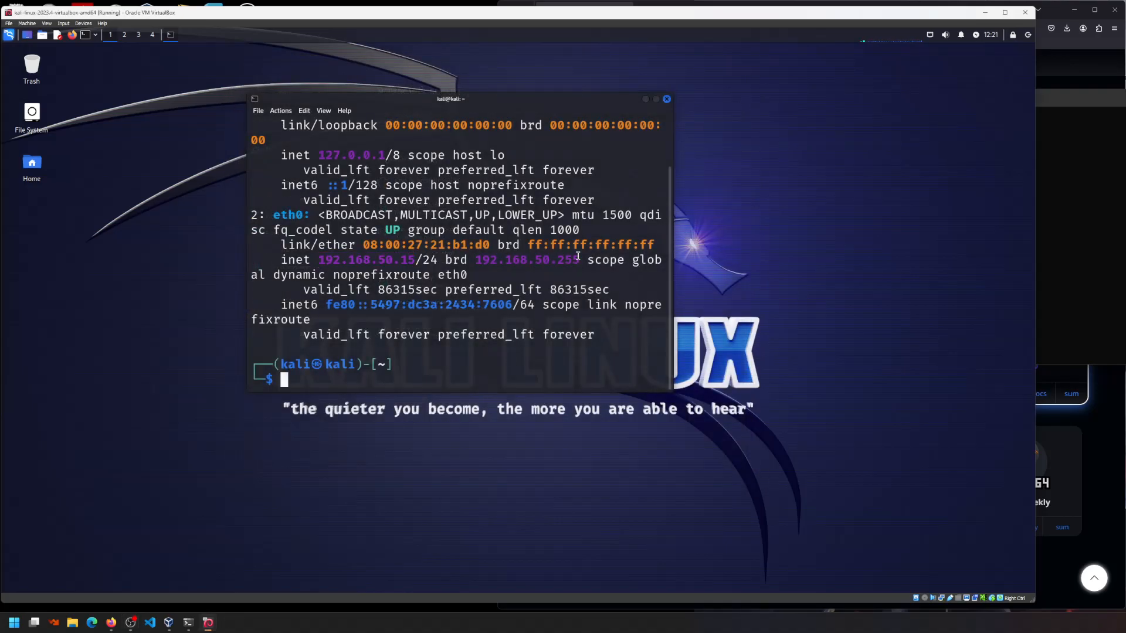
left_click_drag(1070, 105, 1125, 110)
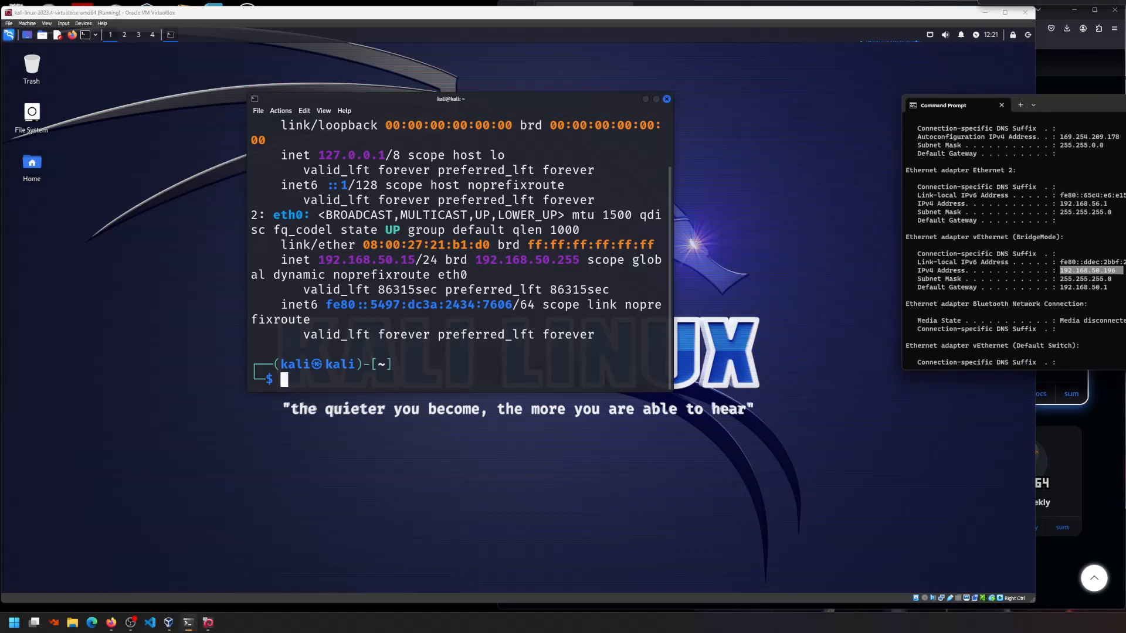
left_click(519, 382)
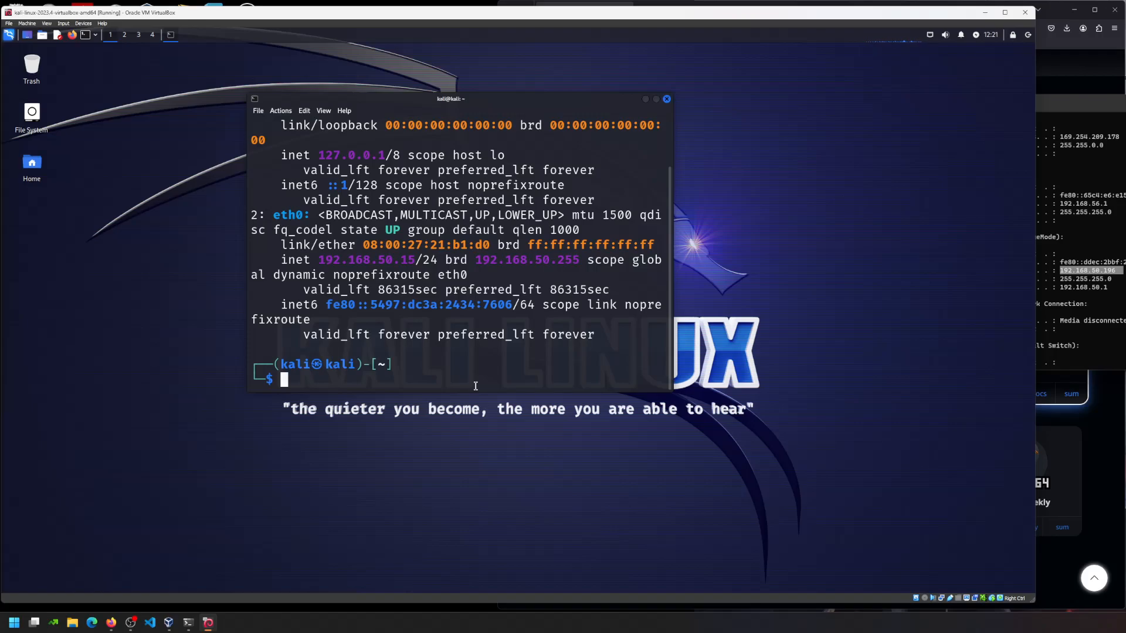
type("ping 192.168.")
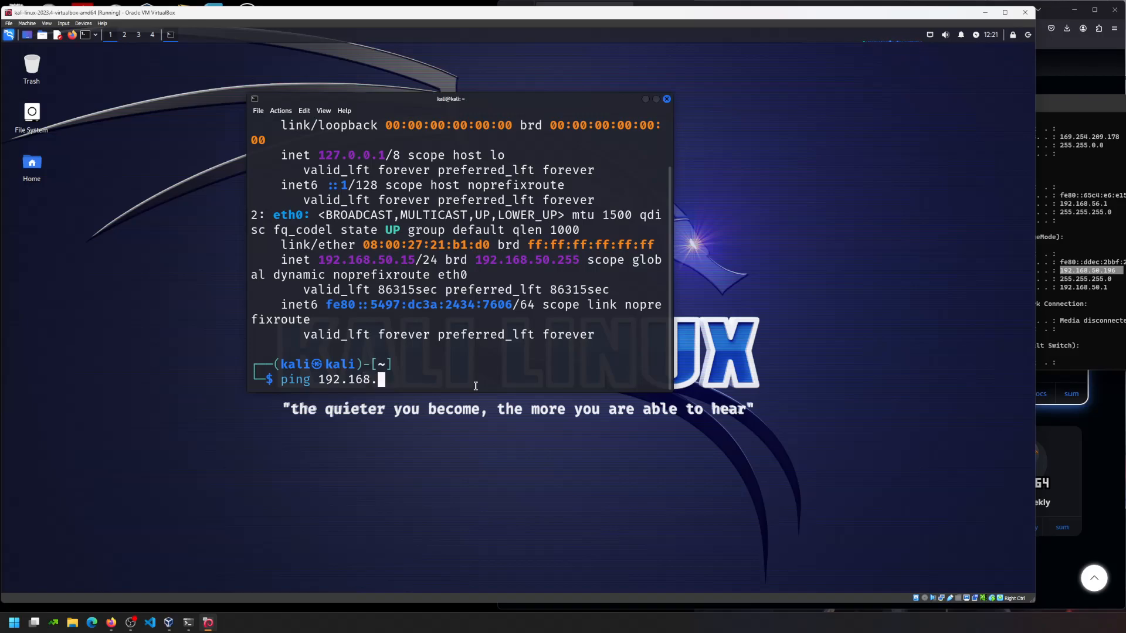
type("50.196")
key("Return")
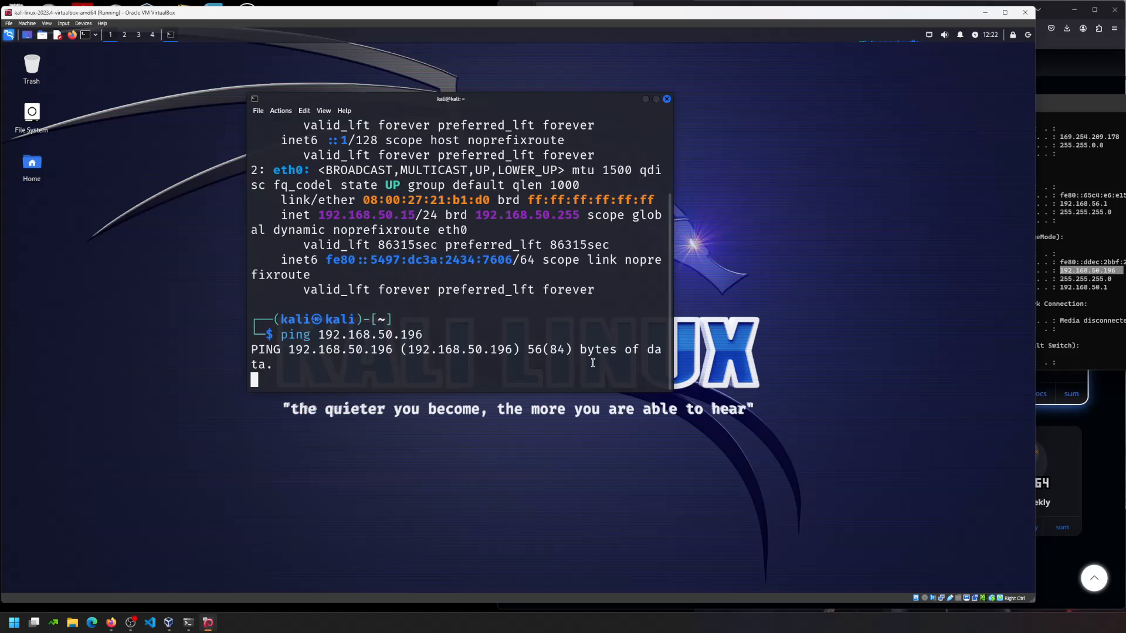
left_click_drag(670, 389, 871, 440)
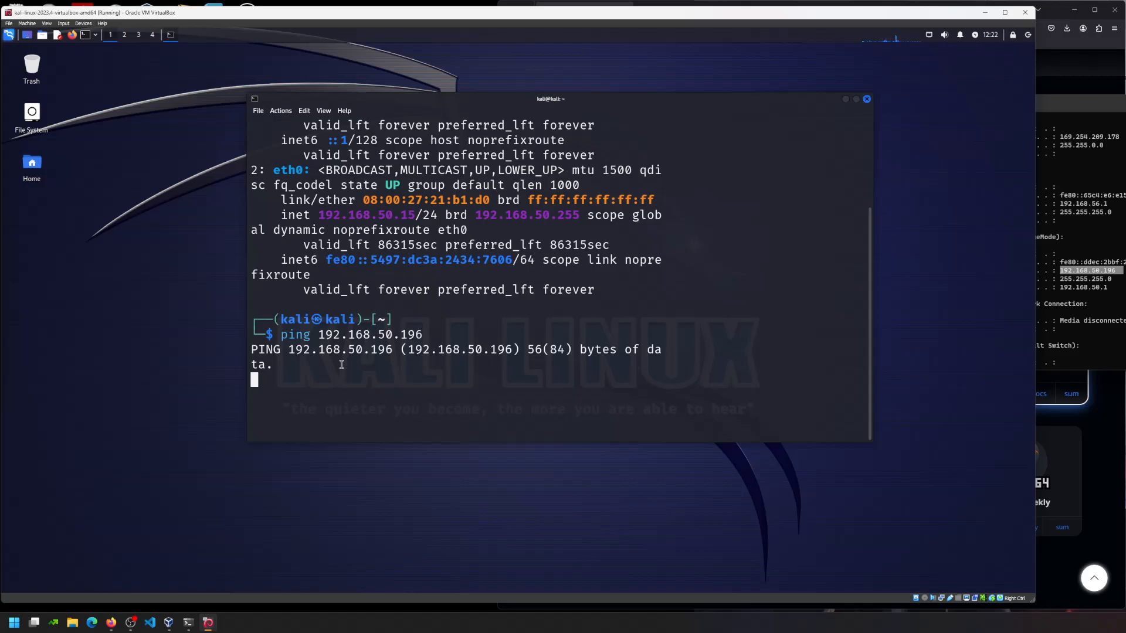
key("ctrl+c")
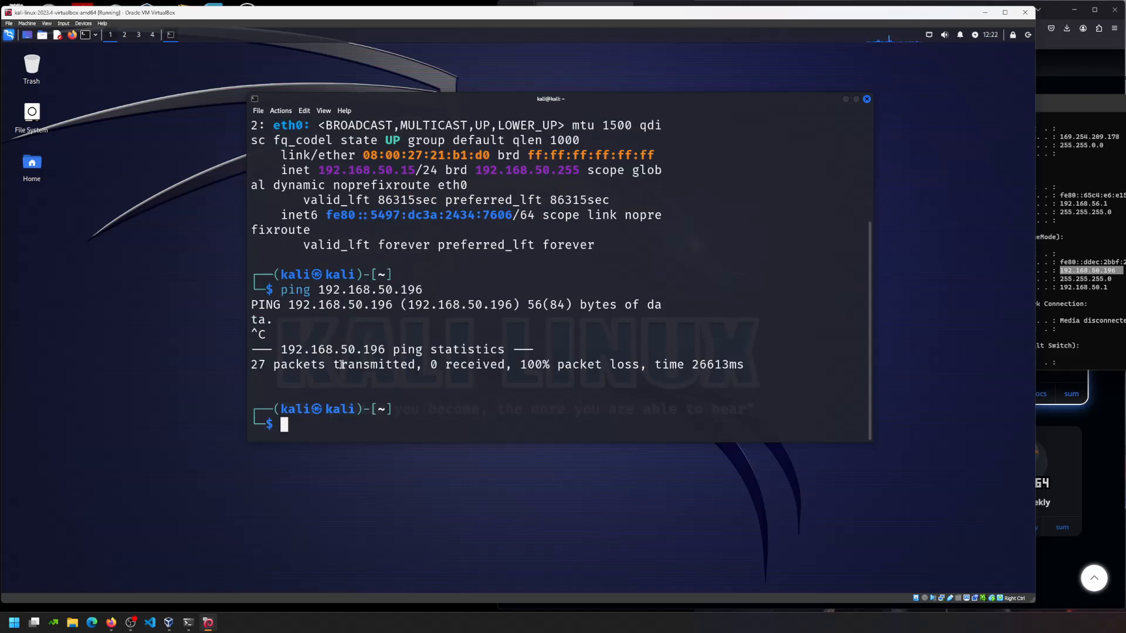
- Edit the recalled command to ping 192.168.50.20 and stop it after 24/24 replies
key("Up")
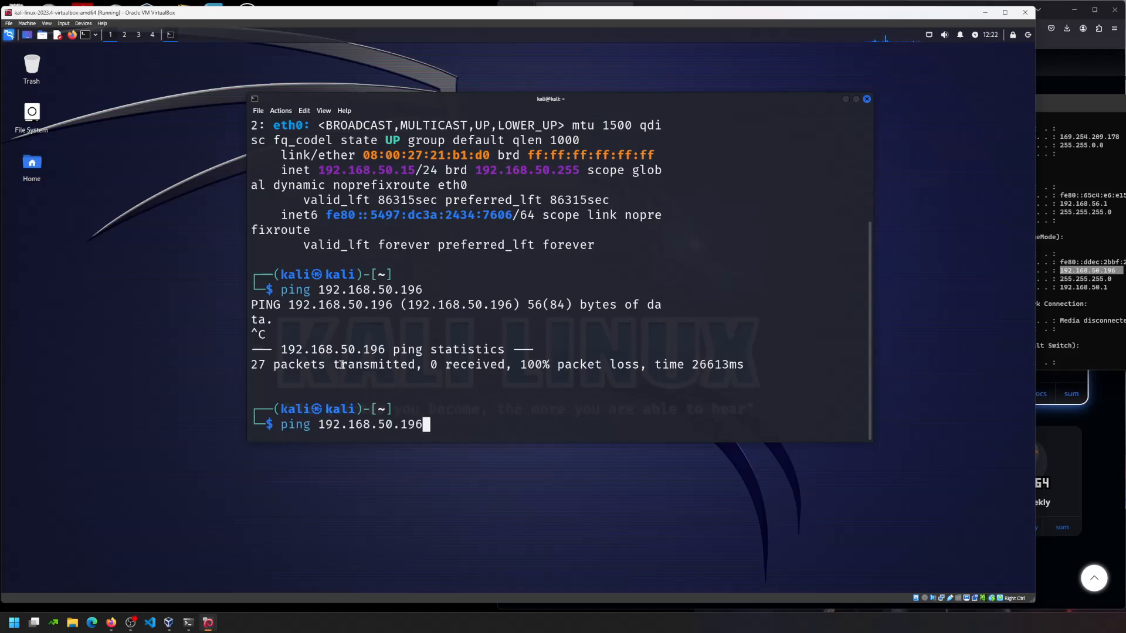
key("Left")
key("Left")
key("Left")
key("Delete")
key("Delete")
key("Delete")
type("20")
key("Return")
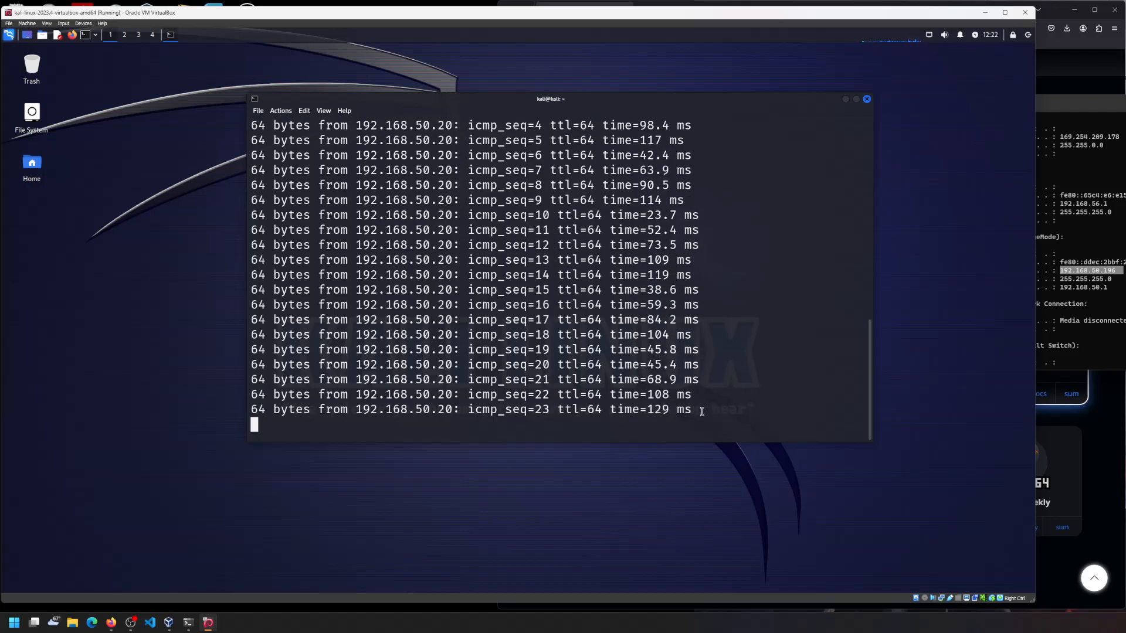
key("ctrl+c")
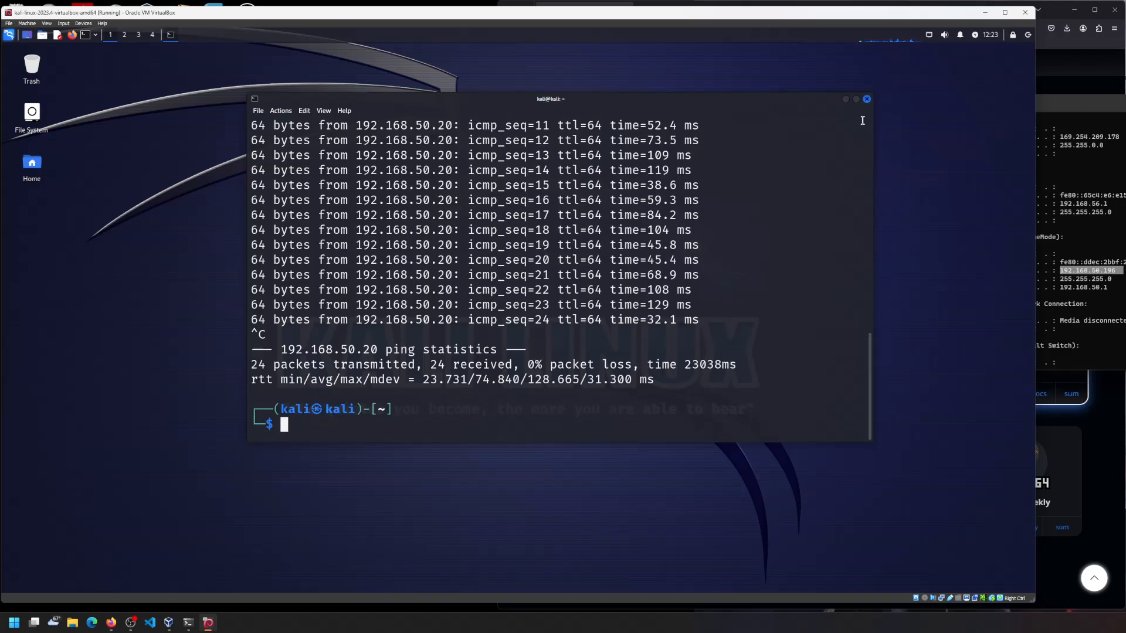
- Close the Kali terminal and choose 'Power off the machine' for the Kali VM
left_click(866, 99)
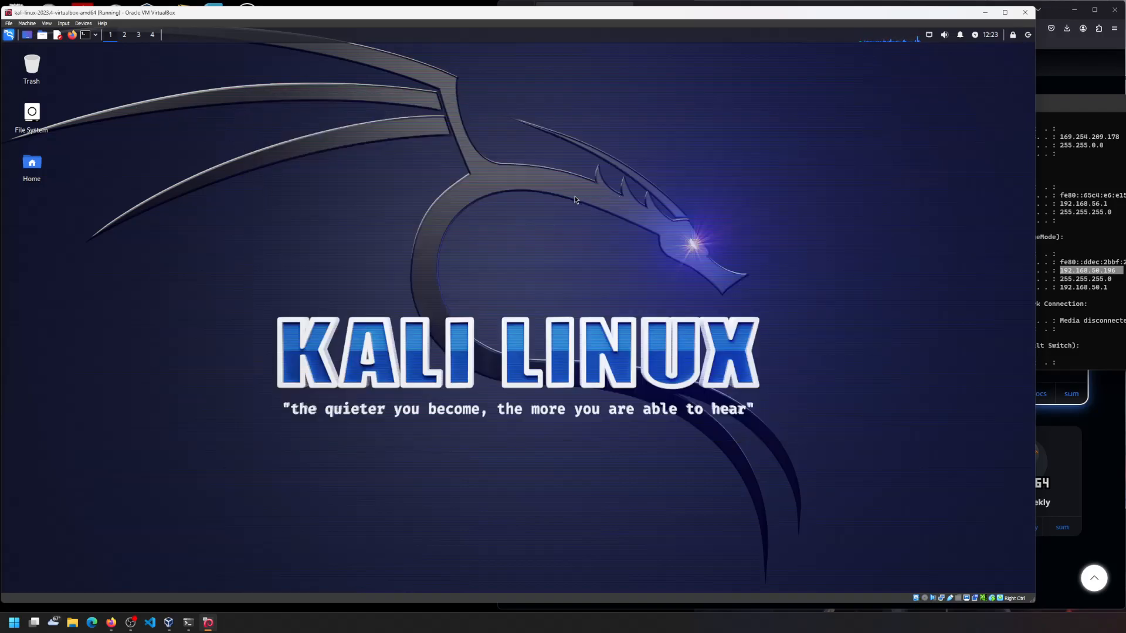
left_click(10, 23)
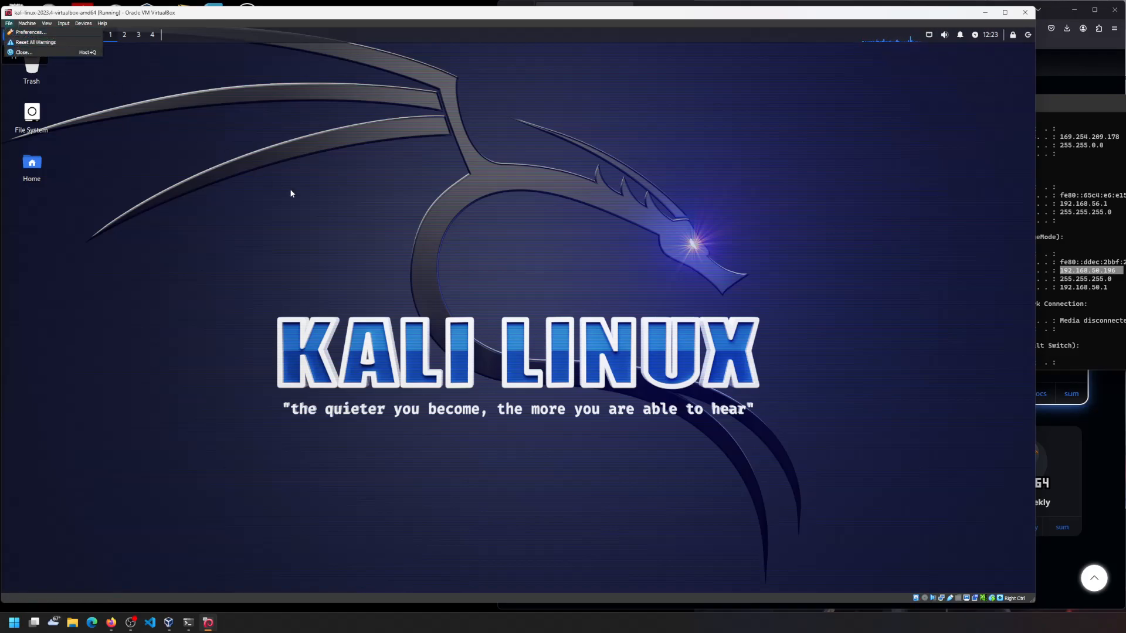
left_click(317, 197)
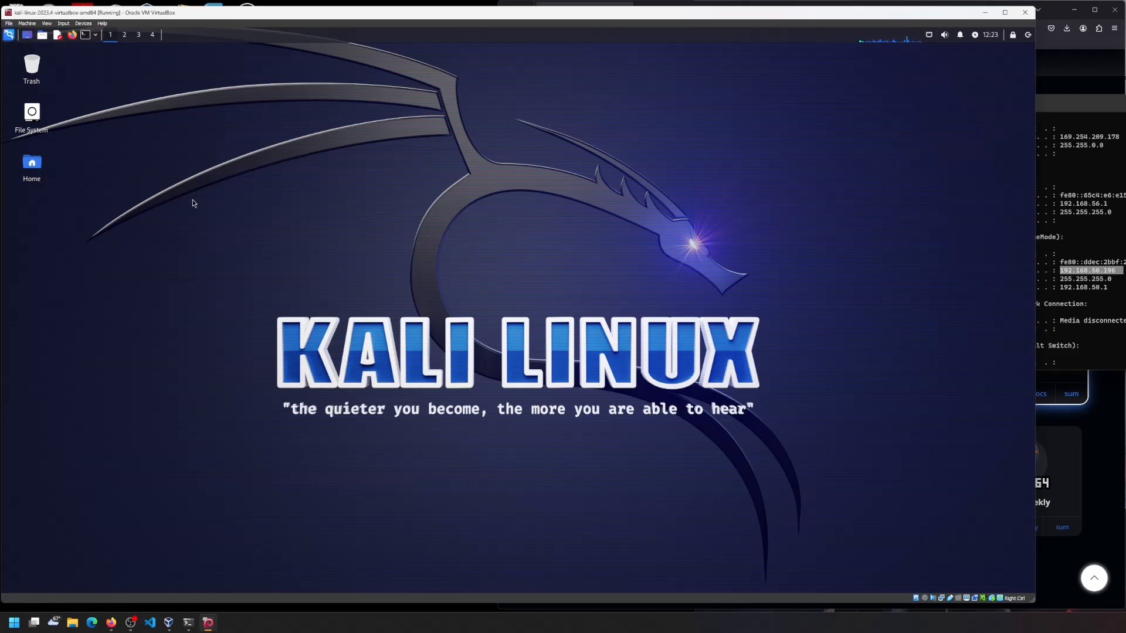
left_click(1030, 16)
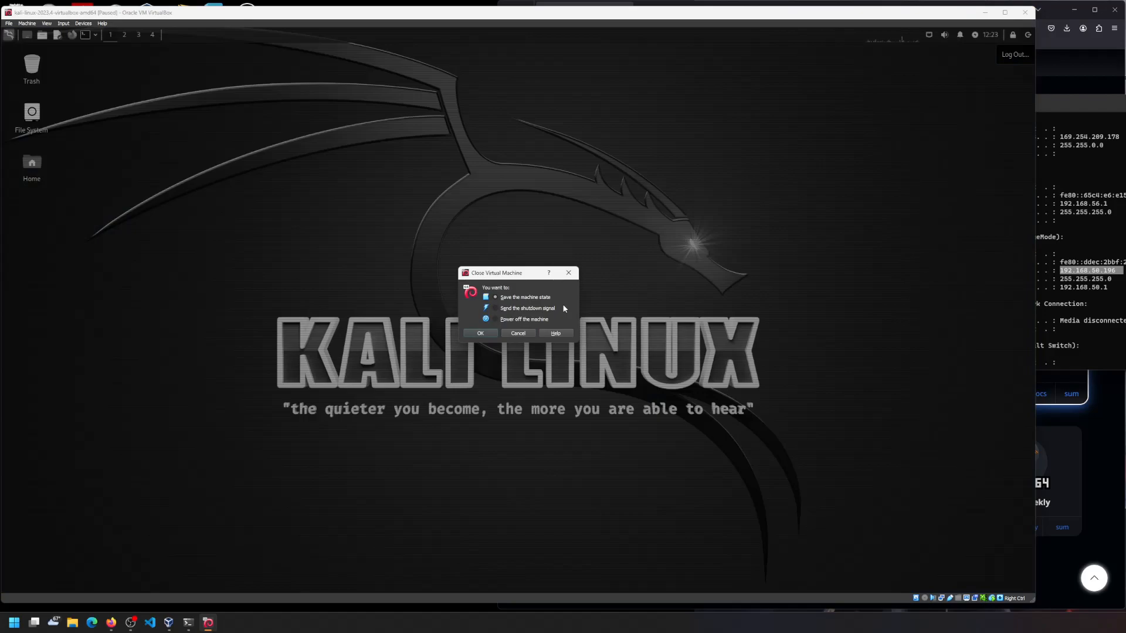
left_click(504, 320)
left_click(490, 335)
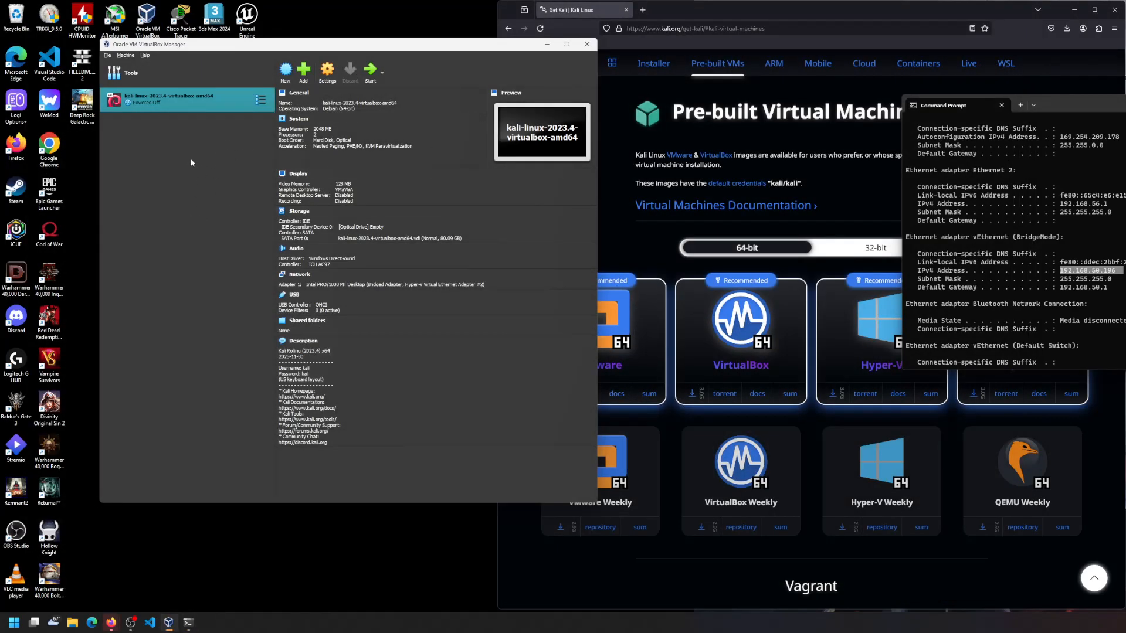
- Start a new virtual machine named Win10VM, keeping the default storage folder
left_click(289, 77)
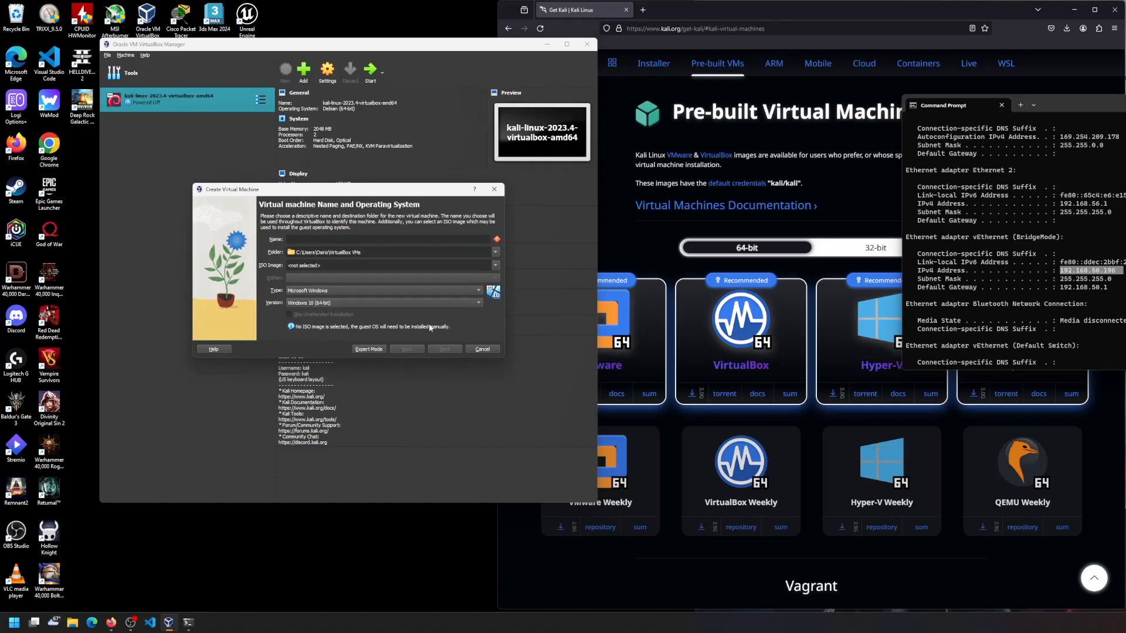
type("Win10")
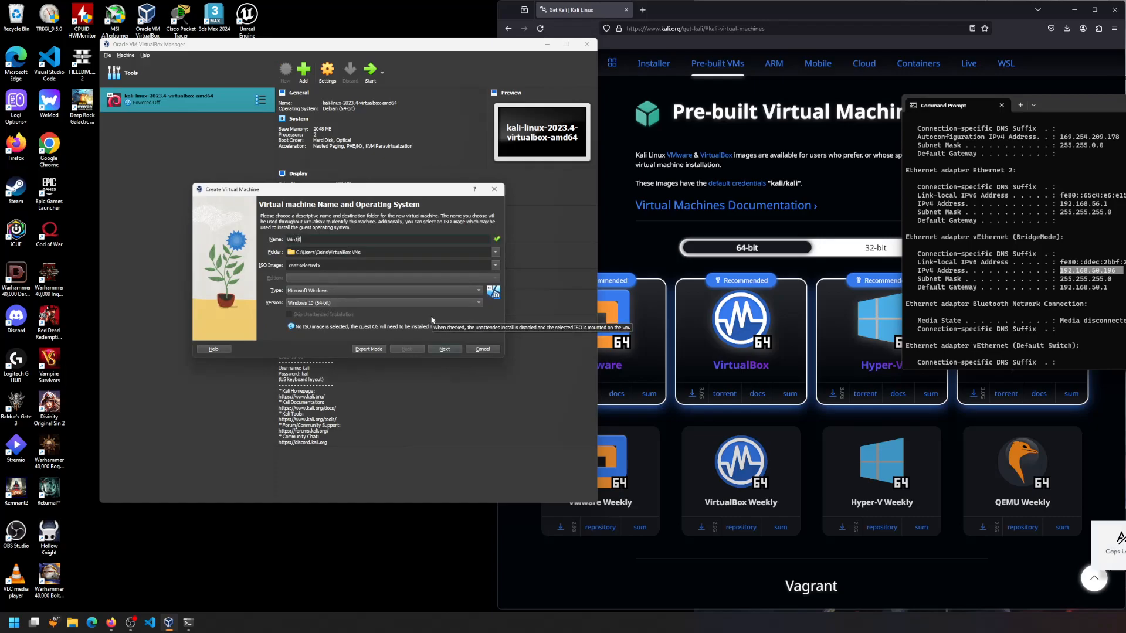
key("Caps_Lock")
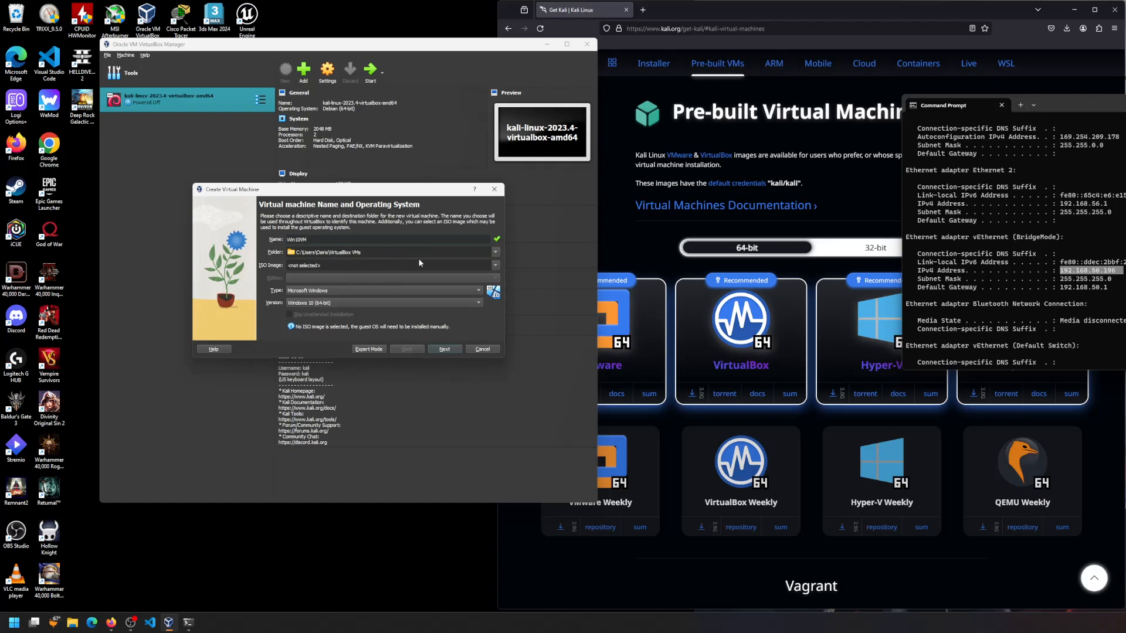
left_click(496, 252)
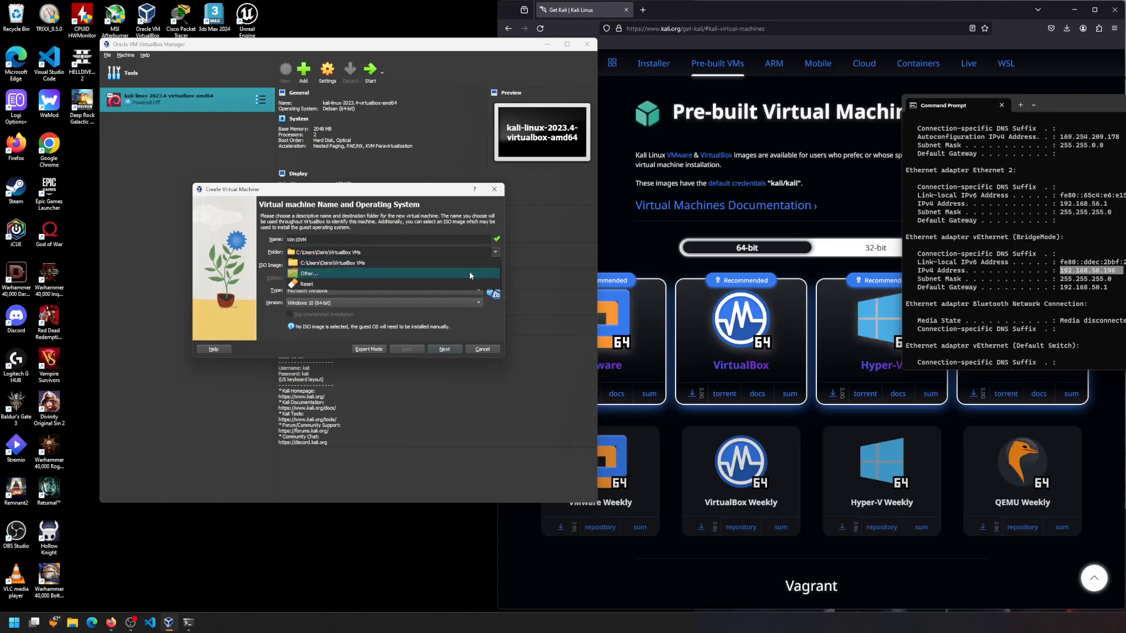
left_click(497, 253)
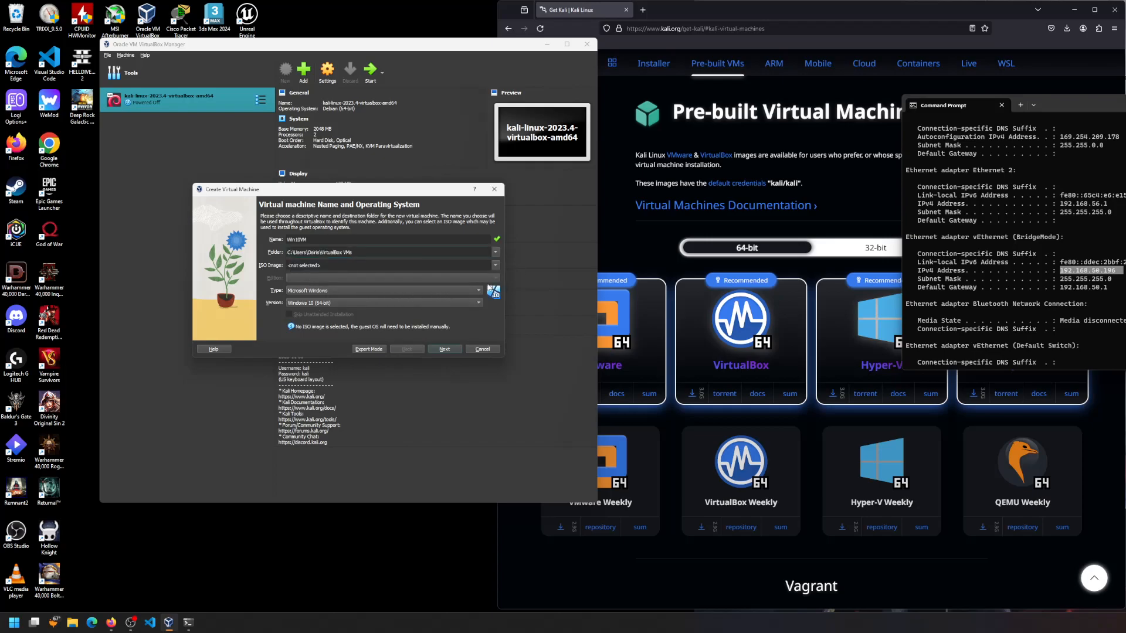
- Select E:\ISOs\Windows10.iso as the installation image and continue
left_click(495, 266)
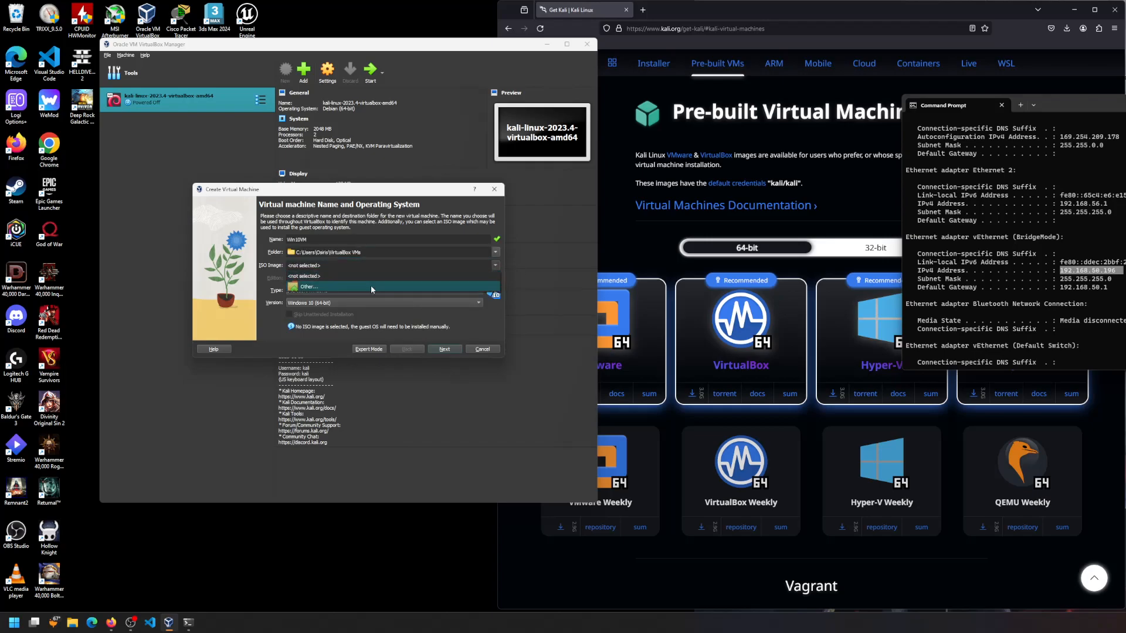
left_click(394, 286)
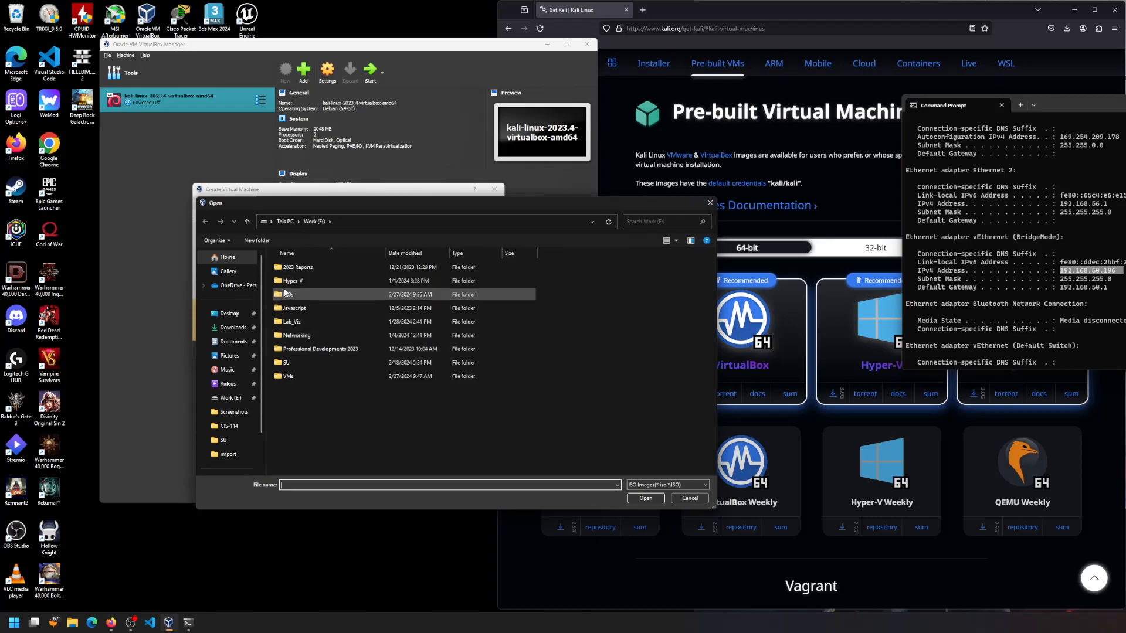
double_click(299, 294)
left_click(297, 321)
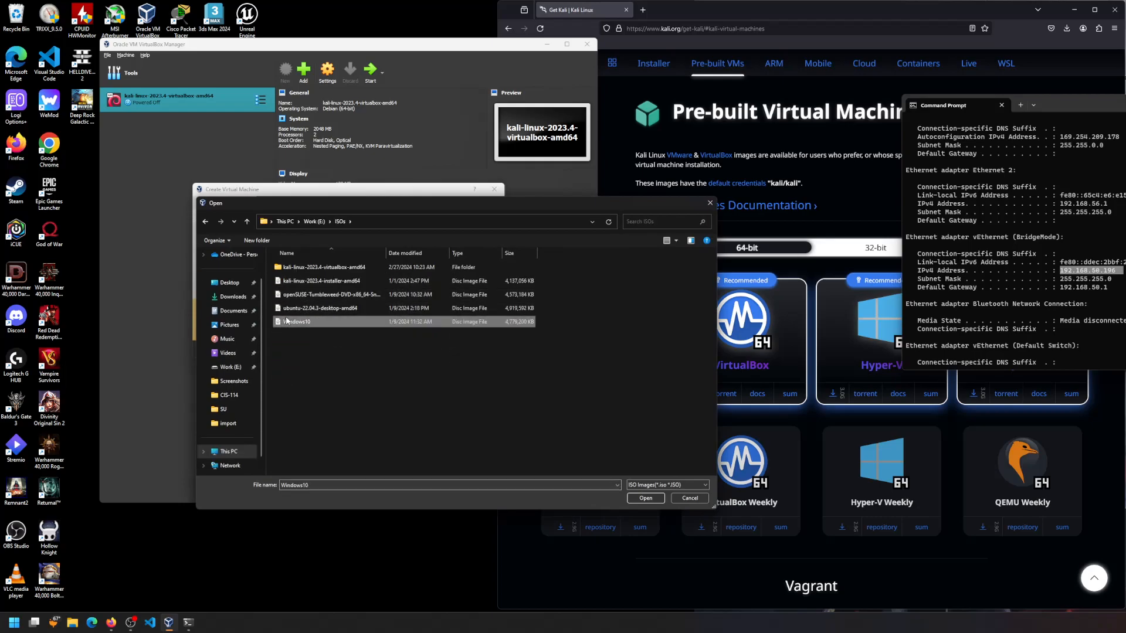
left_click(661, 500)
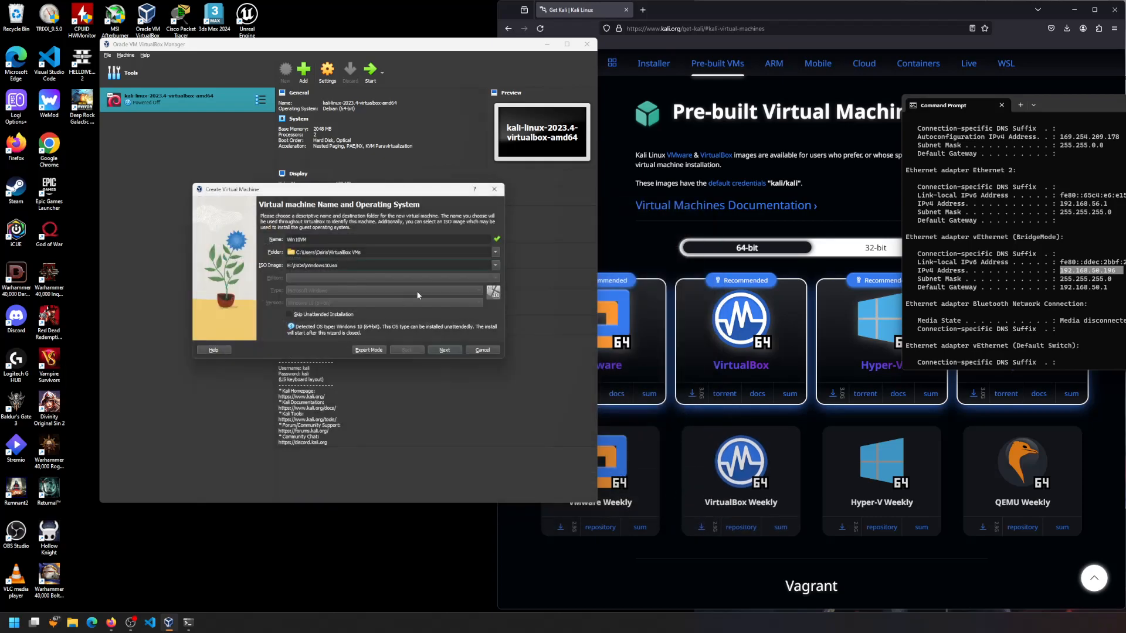
left_click(443, 350)
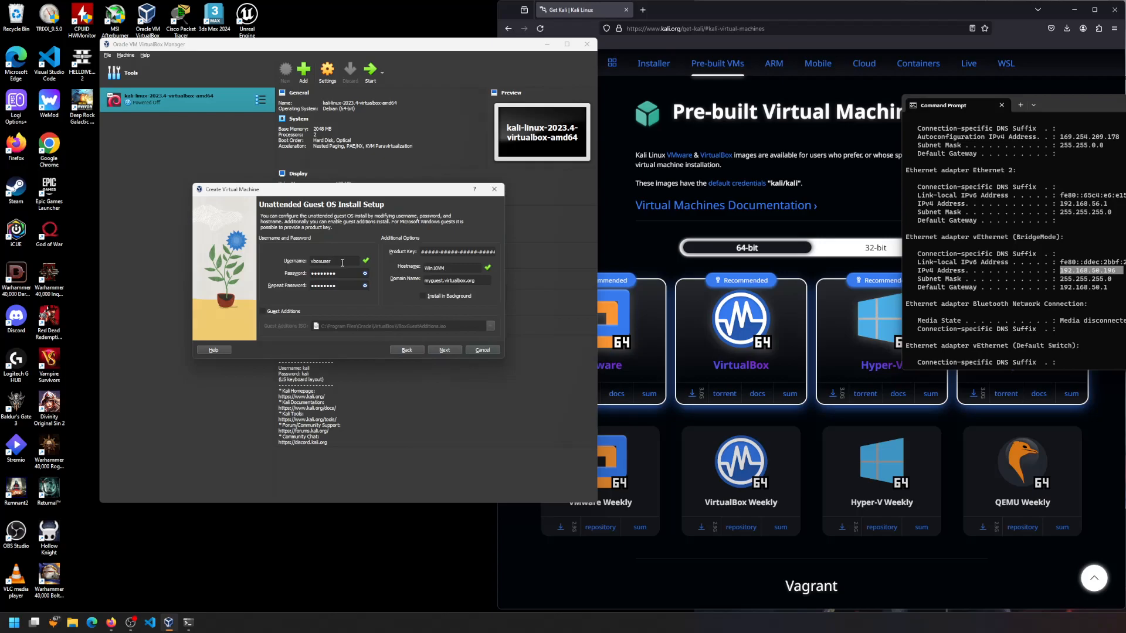
- Reveal the password fields and enter the new account password in both fields
left_click(366, 274)
left_click_drag(334, 275, 288, 270)
type("12")
left_click_drag(333, 285, 304, 288)
type("123456789")
- Raise the VM's base memory on the Hardware page
left_click(445, 350)
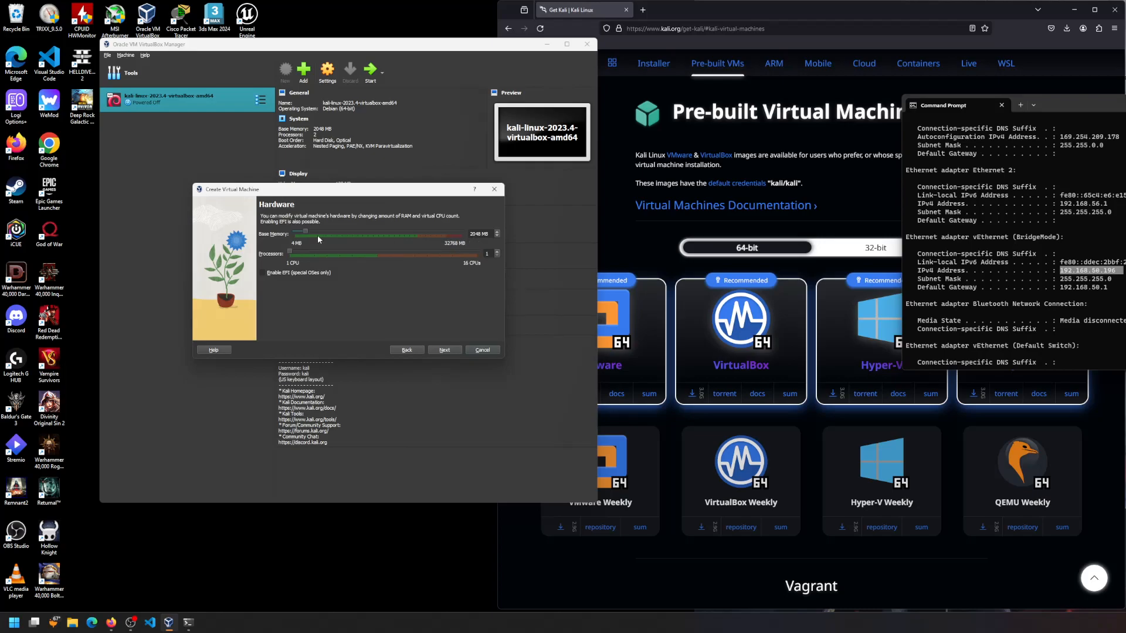
left_click_drag(304, 230, 308, 230)
left_click(450, 355)
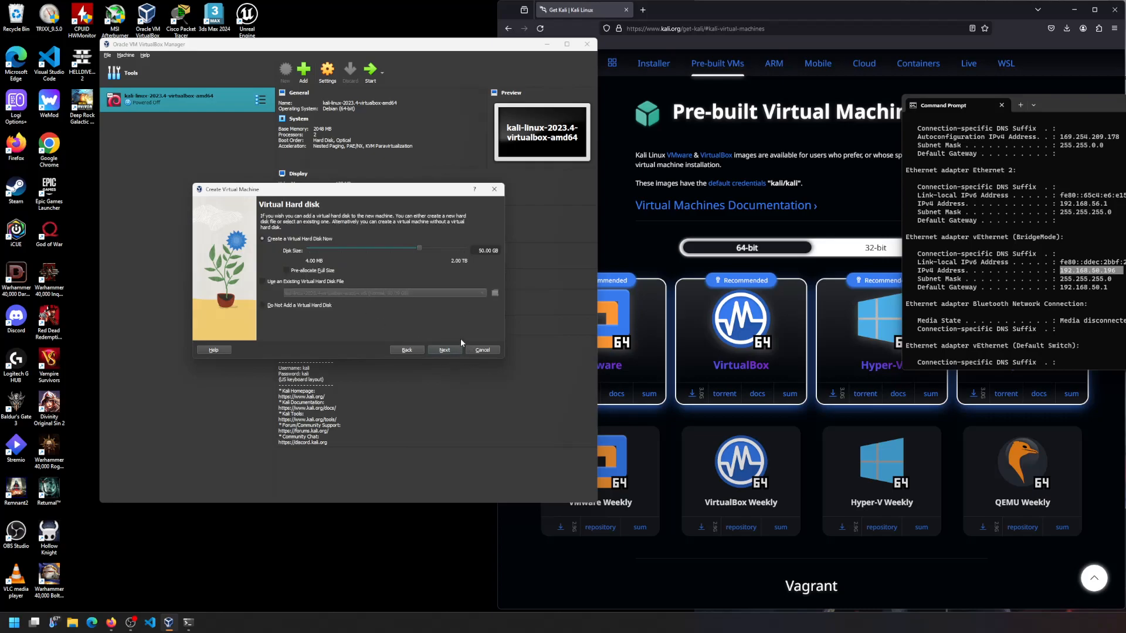
- Set the virtual hard disk size to 20 GB
left_click_drag(420, 246, 401, 245)
left_click_drag(405, 247, 407, 247)
double_click(485, 250)
type("20")
- Finish creating Win10VM and bring its window onto the screen
left_click(445, 351)
left_click(445, 351)
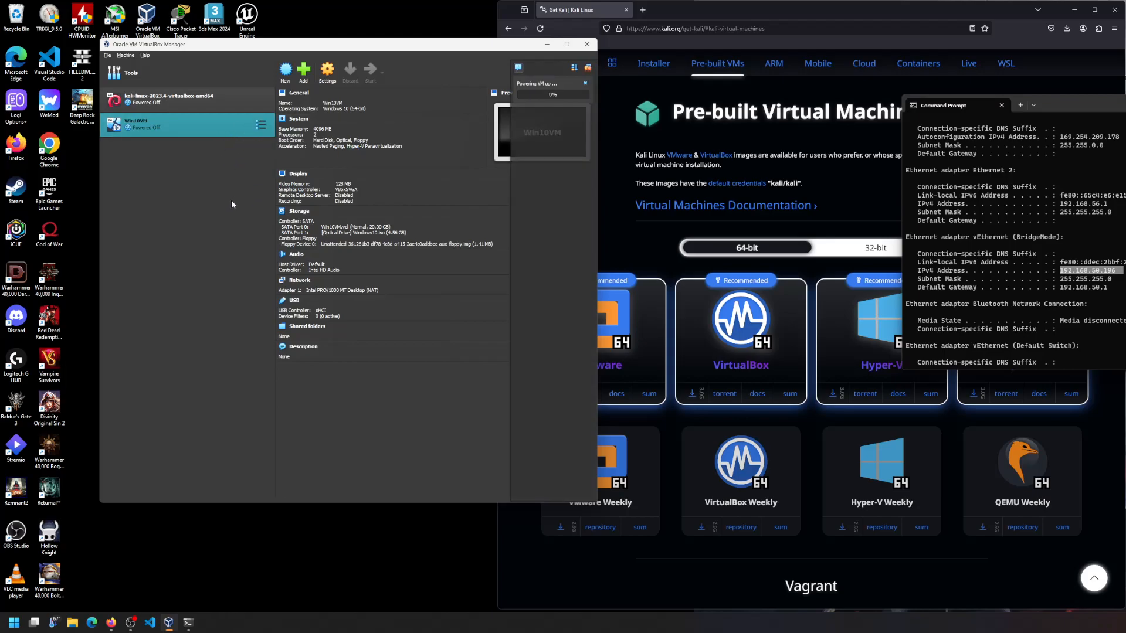
left_click_drag(1053, 188, 230, 130)
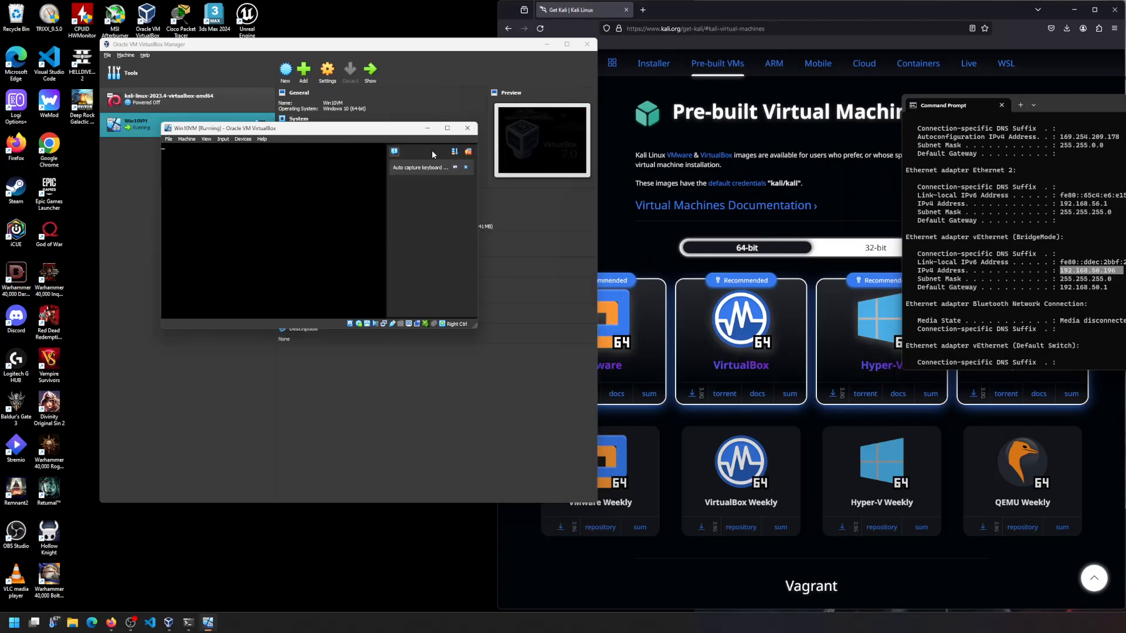
- Dismiss the keyboard and mouse notices and position the VM window while Windows installs
left_click(468, 152)
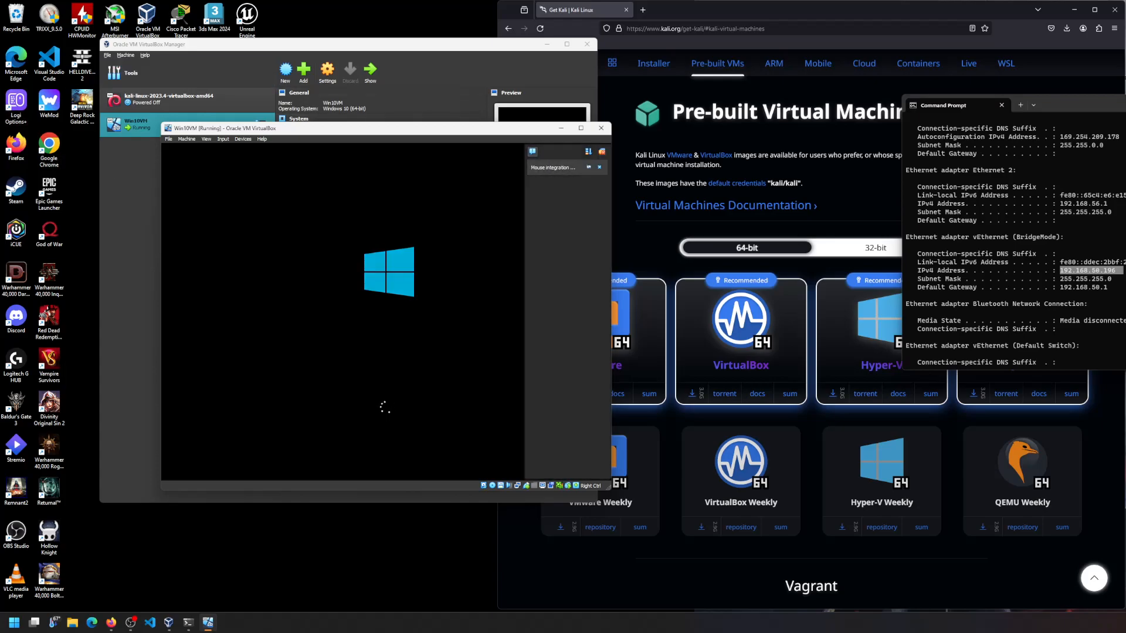
left_click(602, 153)
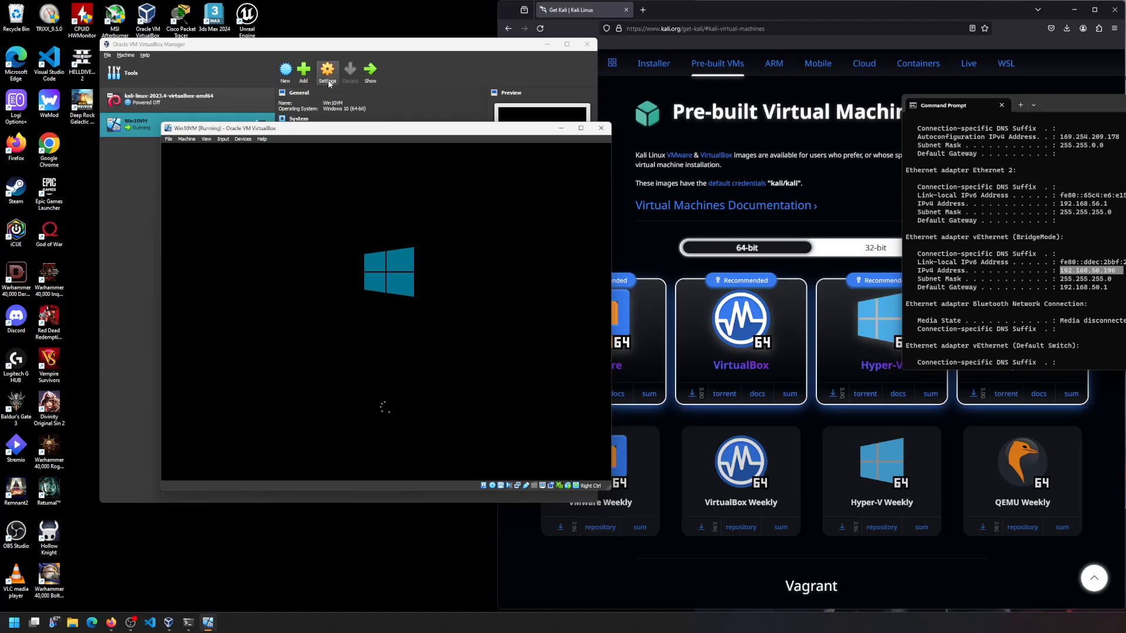
left_click_drag(363, 131, 327, 123)
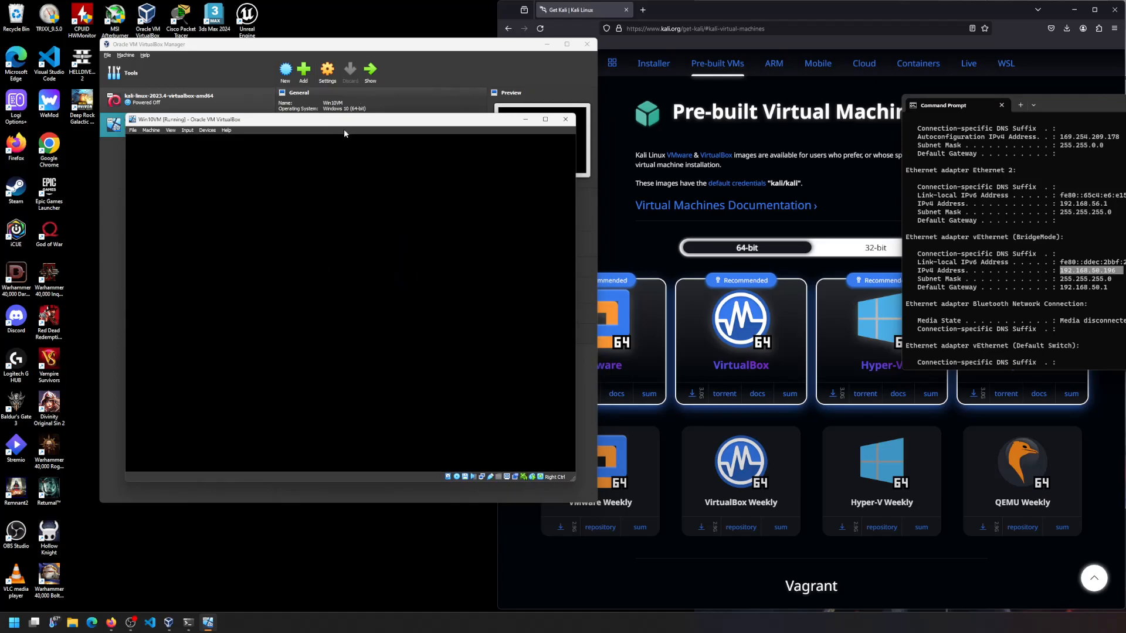
left_click_drag(401, 119, 421, 94)
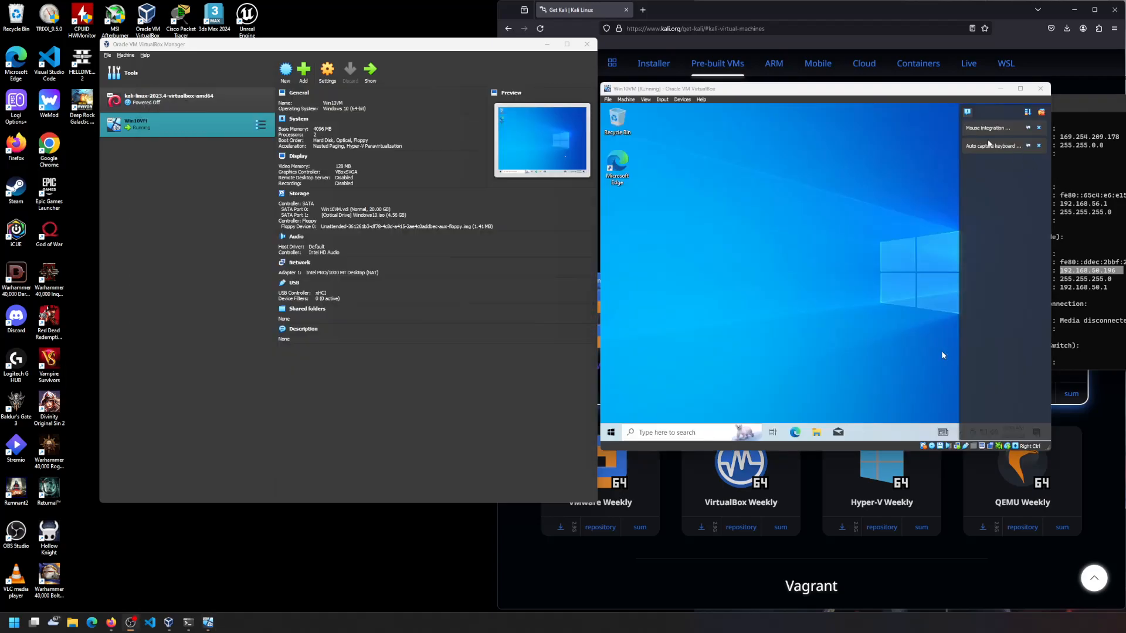
left_click_drag(954, 91, 596, 113)
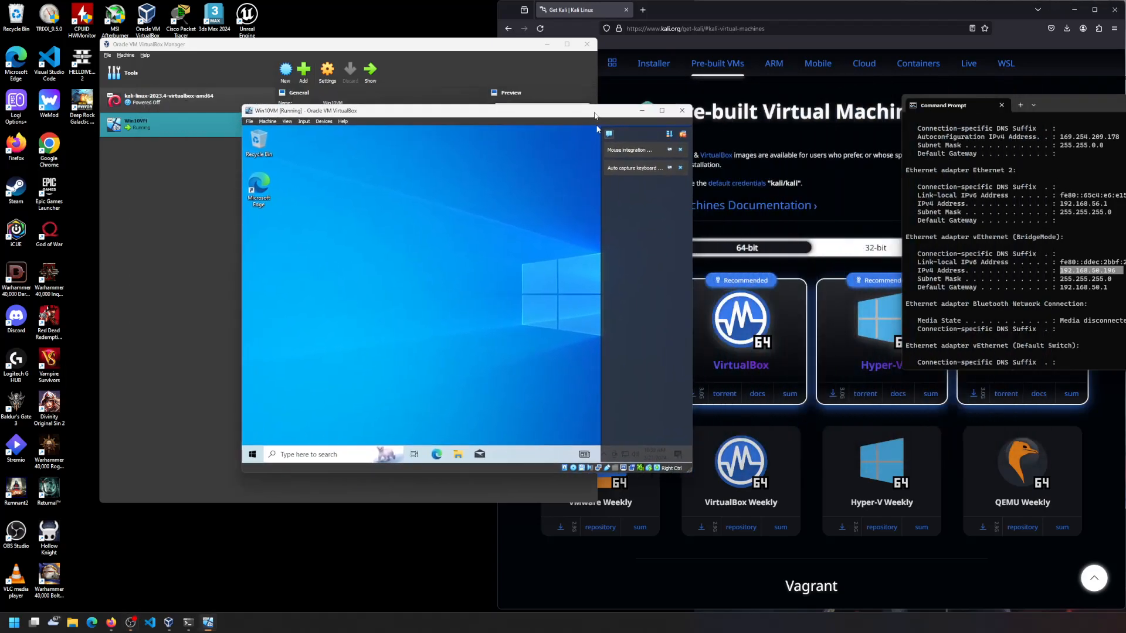
- Close the notification panel, enlarge the Win10VM window, and dismiss the device-ready notice
left_click(683, 134)
left_click_drag(691, 471, 832, 522)
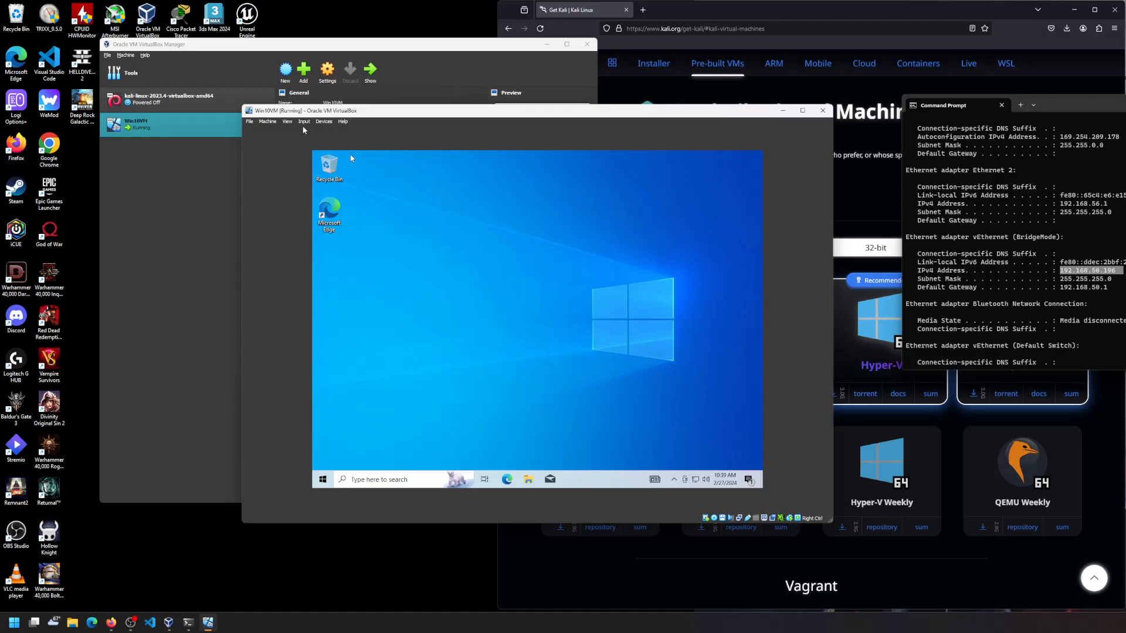
left_click(250, 122)
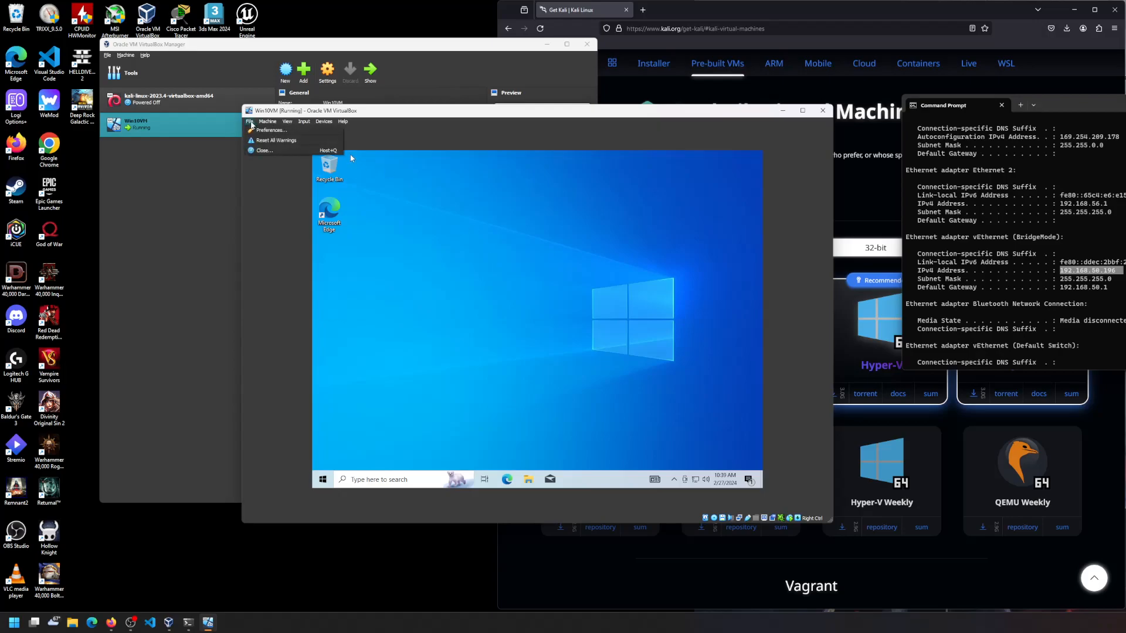
left_click(452, 204)
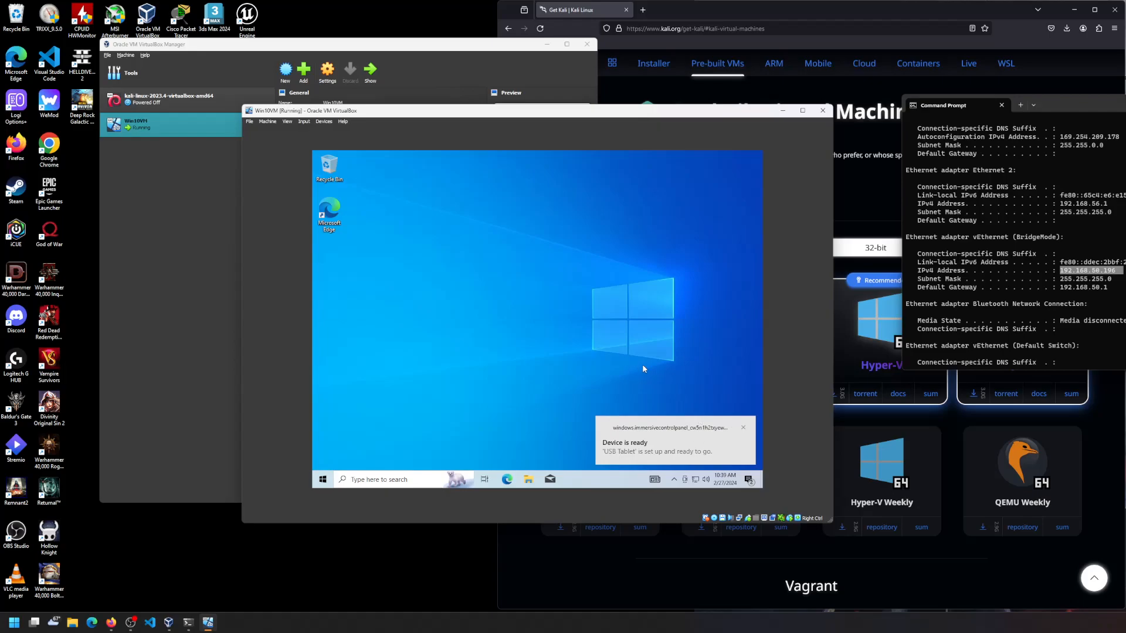
left_click(743, 427)
- Launch cmd in the guest, run ipconfig, and select IPv4 address 10.0.2.15
left_click(328, 481)
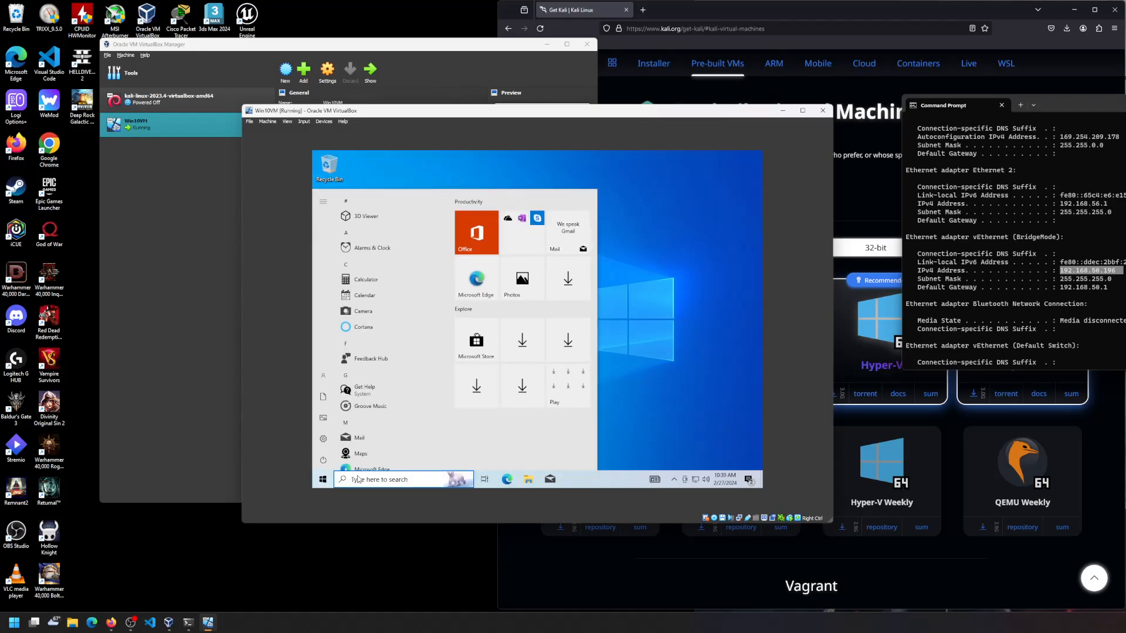
type("cmd")
key("Return")
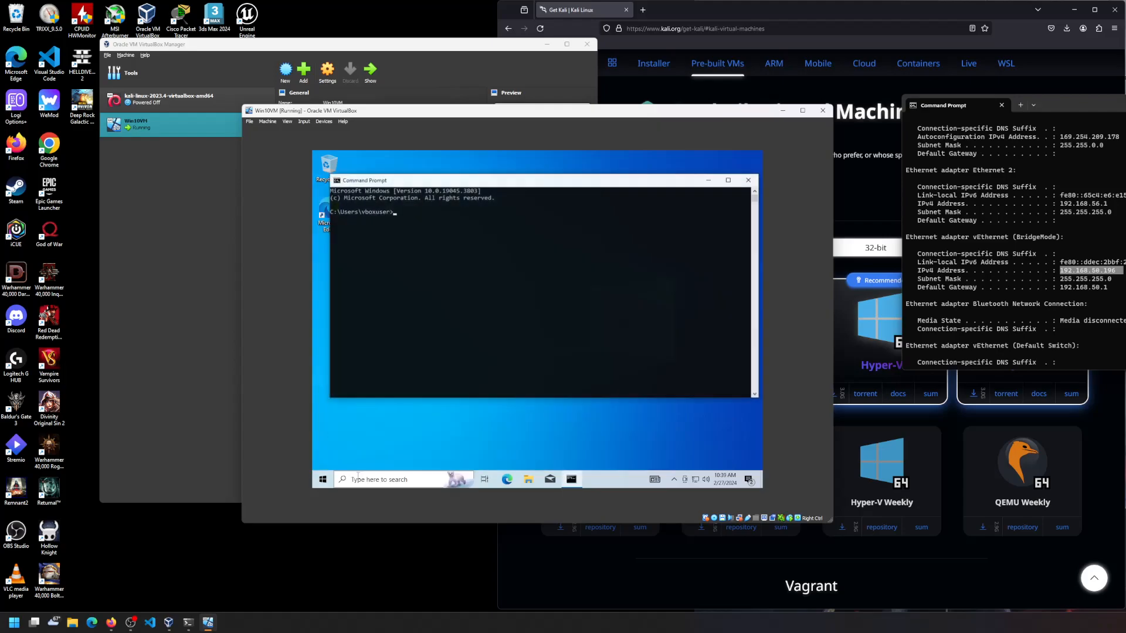
type("ipconfig")
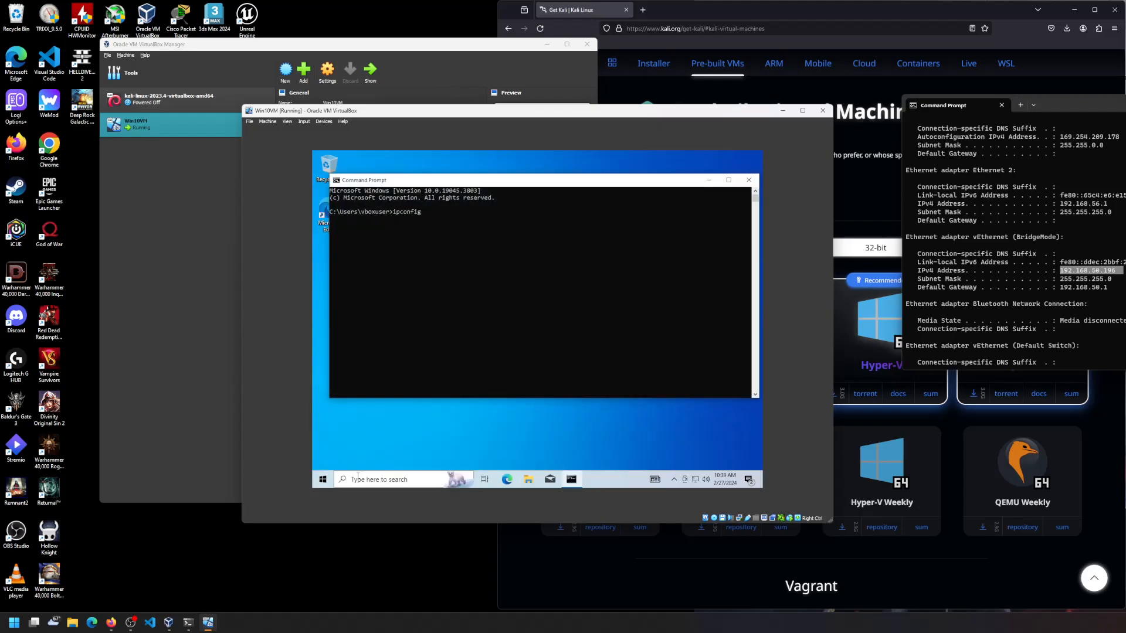
key("Return")
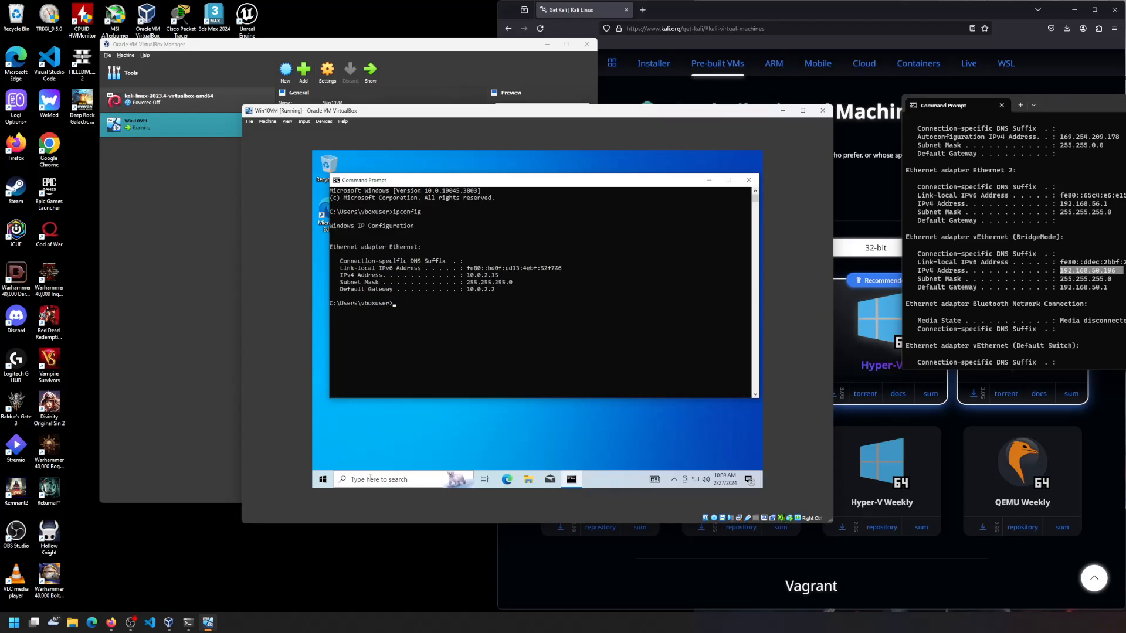
left_click_drag(499, 276, 463, 276)
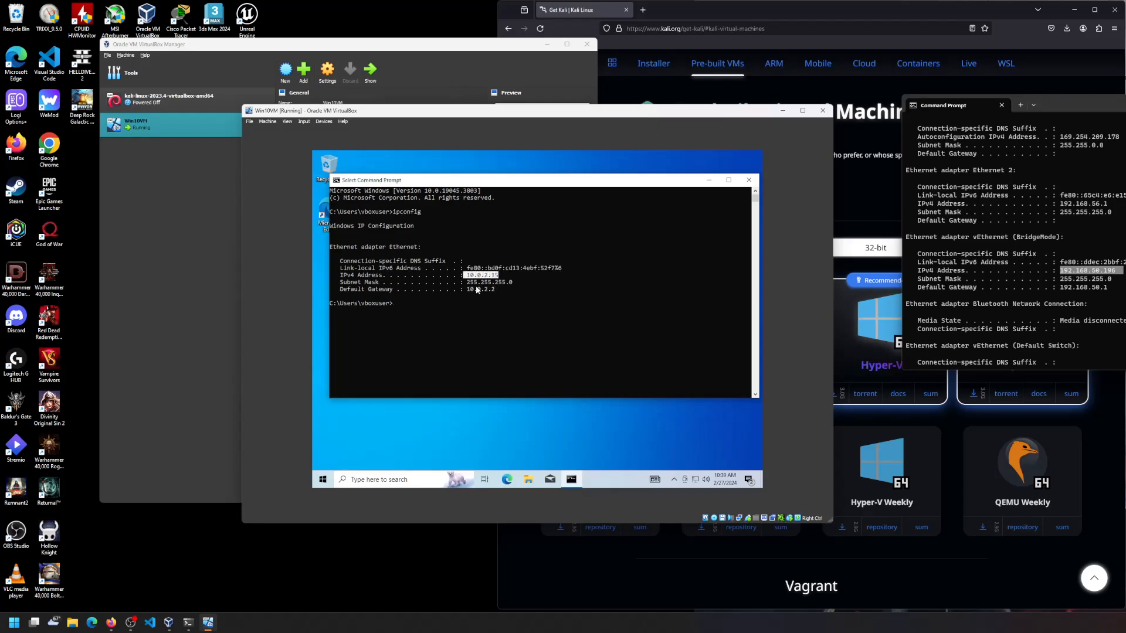
- Switch the Windows 10 VM's network adapter attachment to Bridged Adapter
left_click(322, 123)
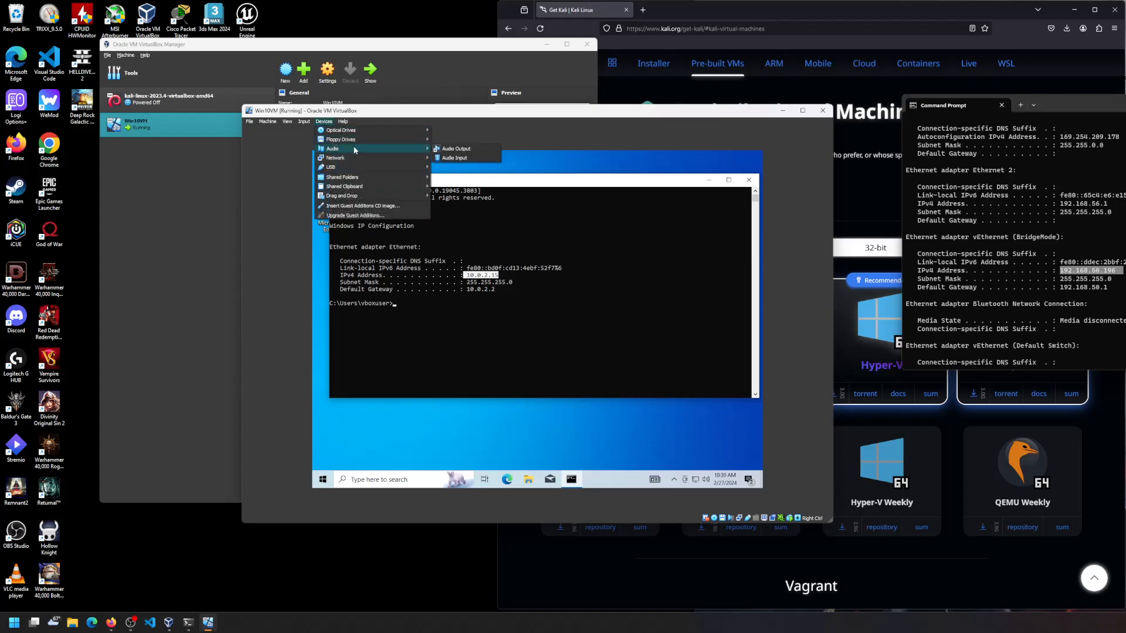
mouse_move(424, 159)
left_click(461, 157)
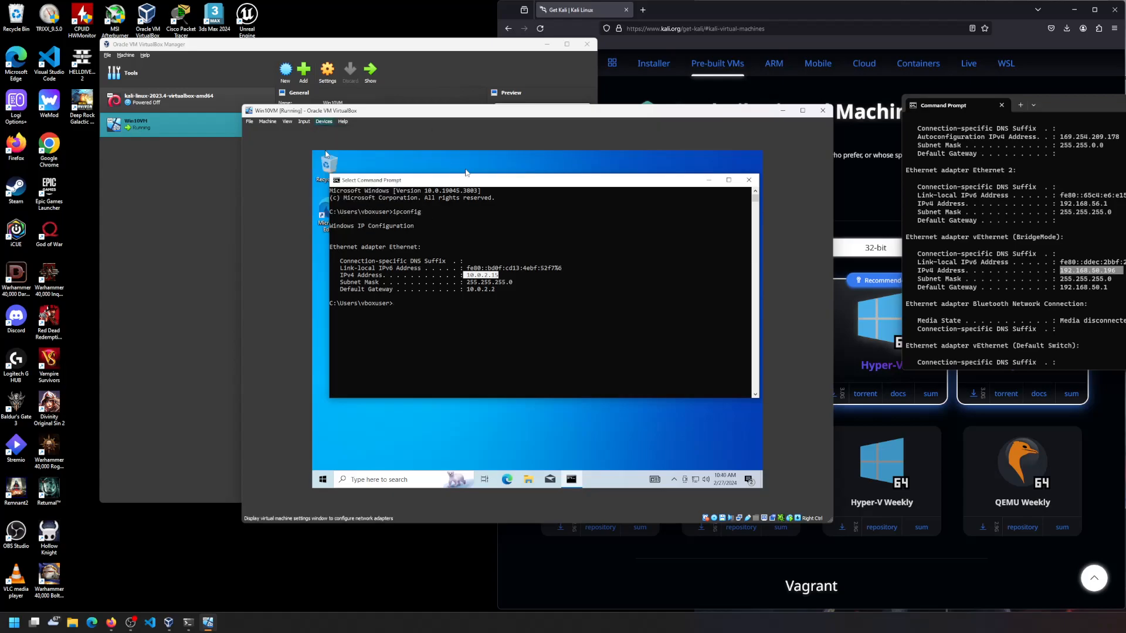
left_click(552, 280)
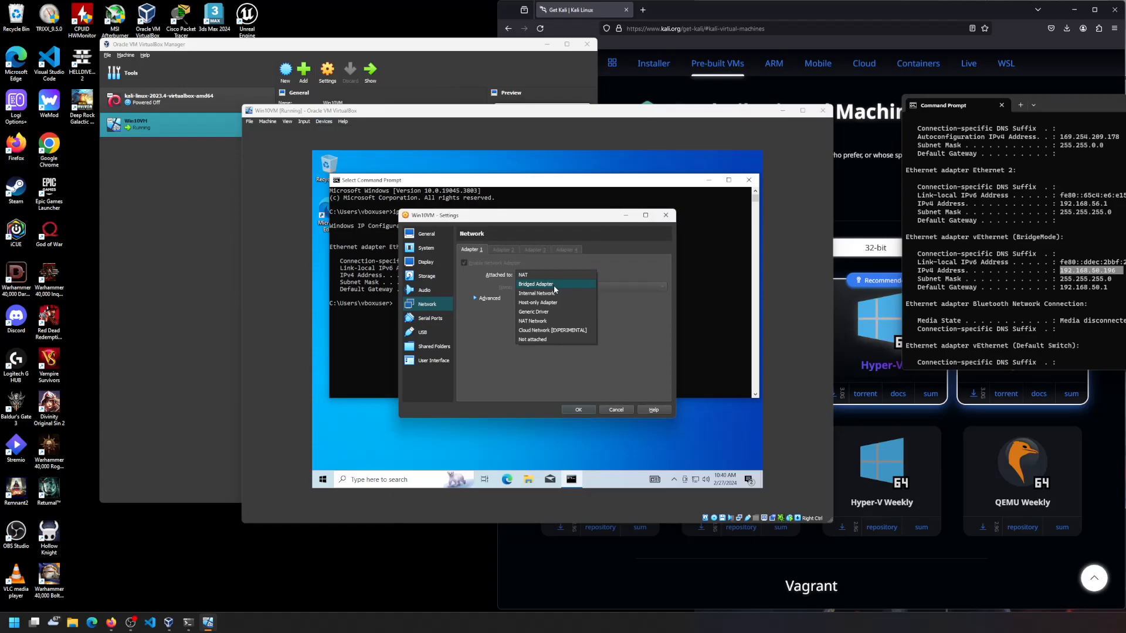
left_click(556, 291)
left_click(584, 409)
- Rerun ipconfig to confirm the new IPv4 address 192.168.50.22, then move the VM window aside
left_click(423, 304)
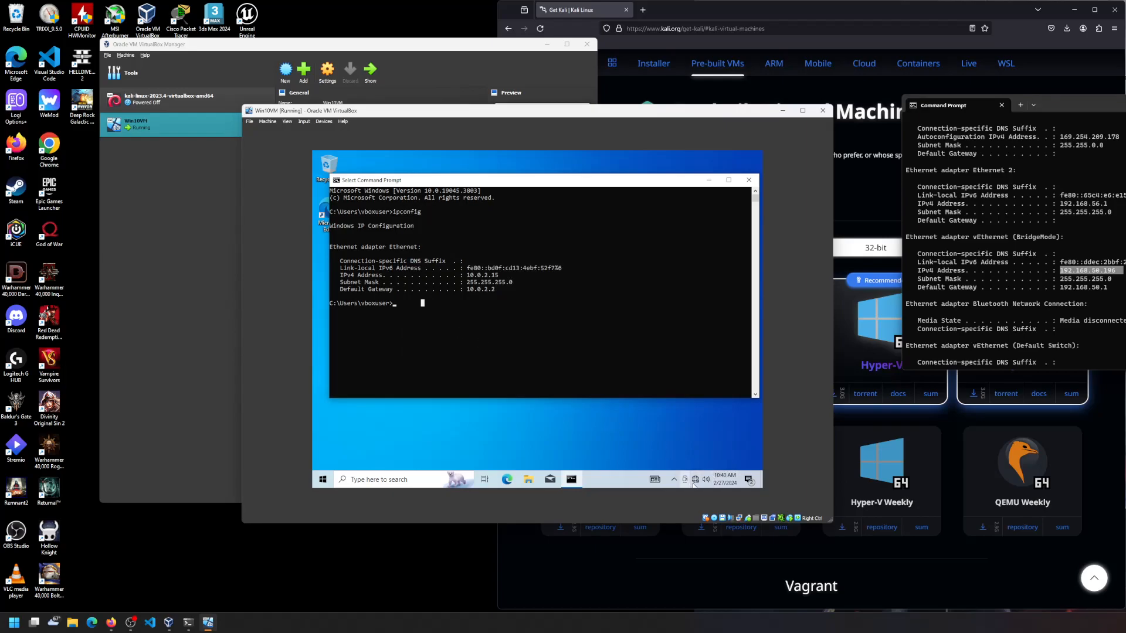
mouse_move(697, 483)
key("Up")
key("Return")
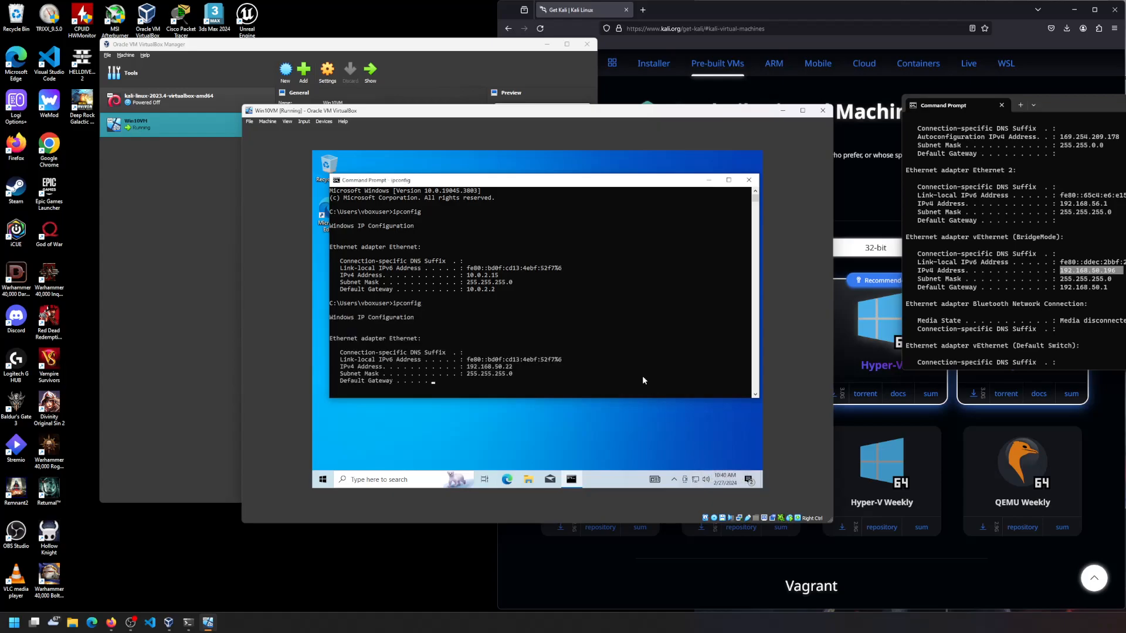
left_click_drag(524, 368, 460, 367)
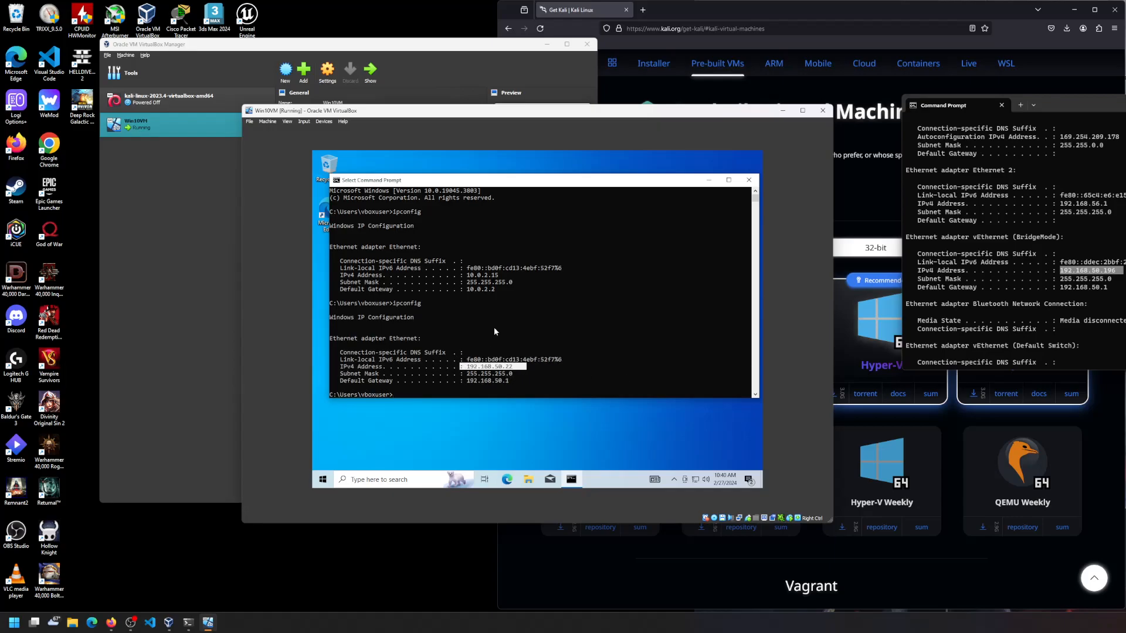
left_click_drag(471, 116, 772, 77)
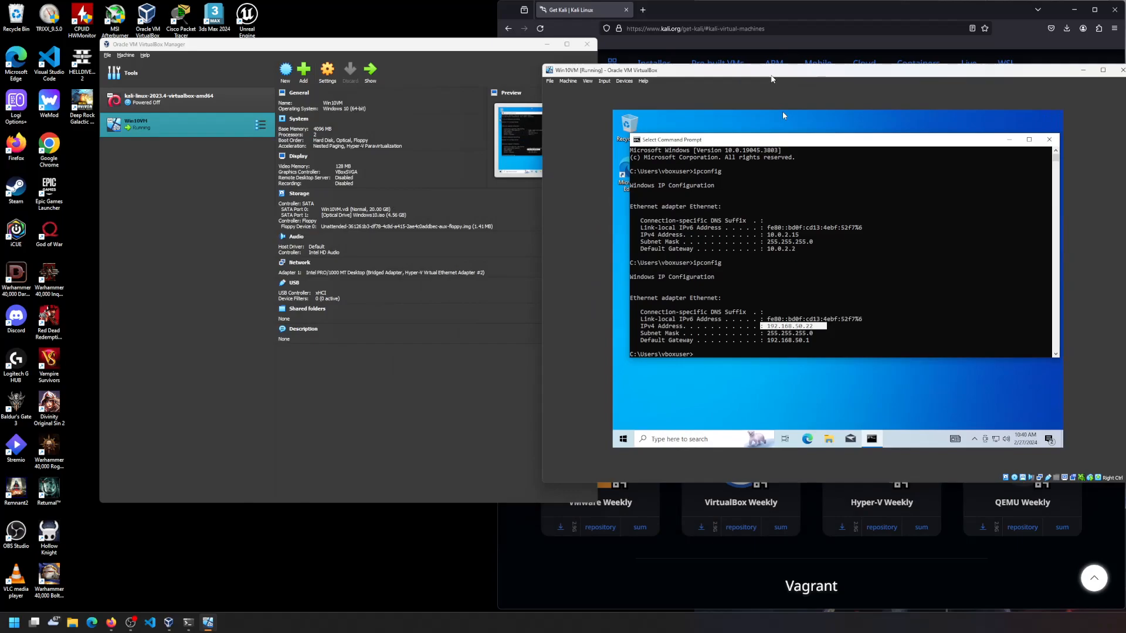
- Start the kali-linux VM and log in with the Kali user credentials
left_click(184, 103)
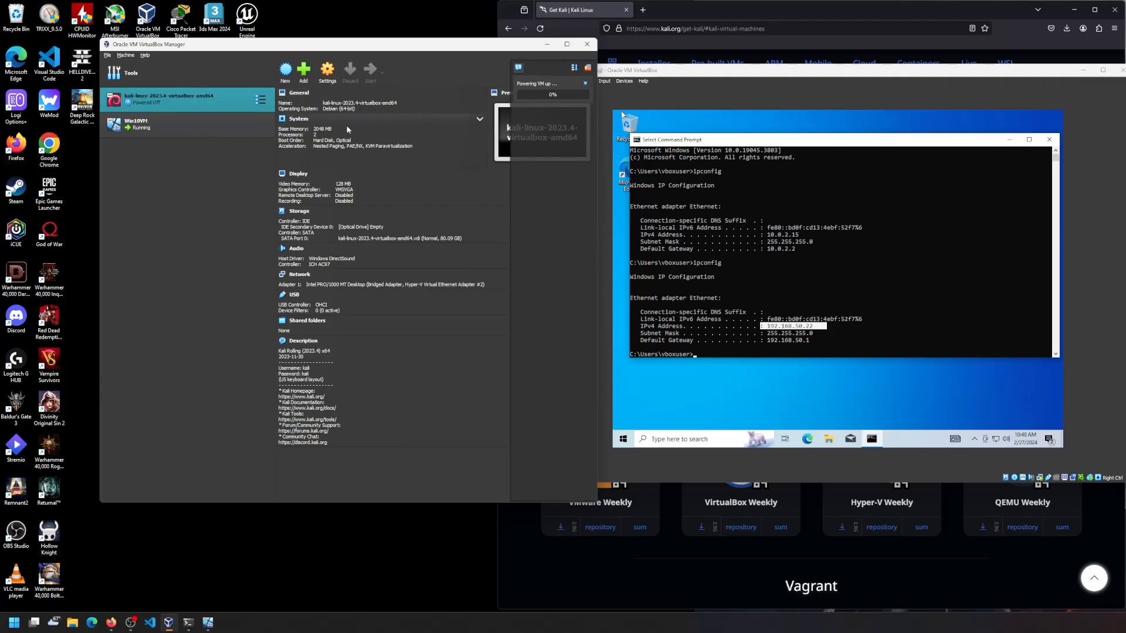
left_click_drag(182, 13, 351, 49)
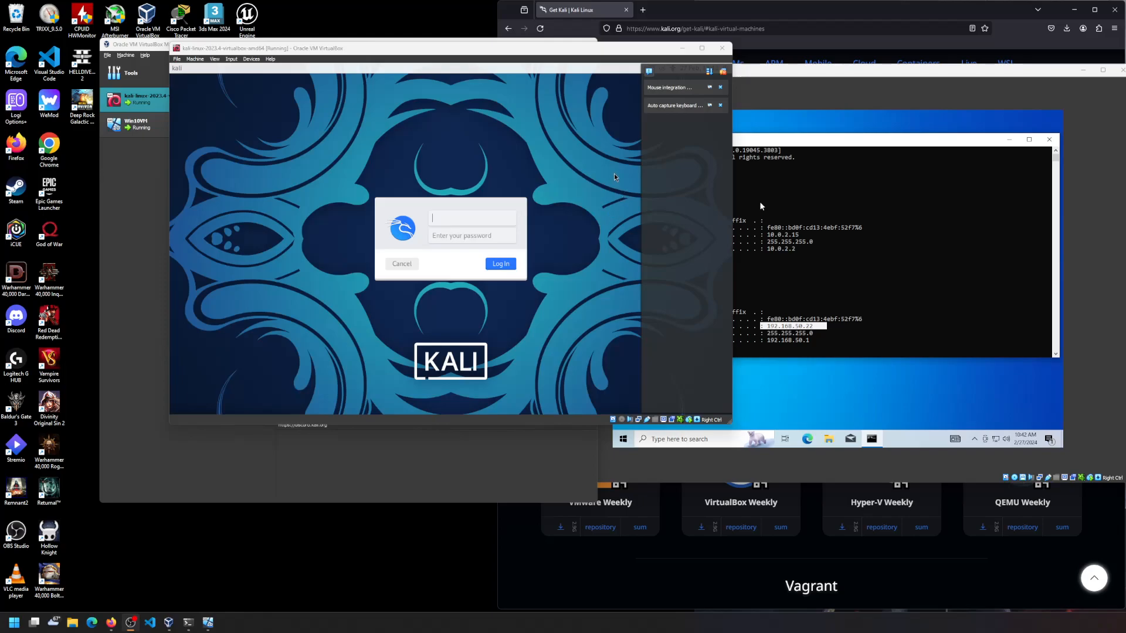
left_click_drag(552, 51, 433, 60)
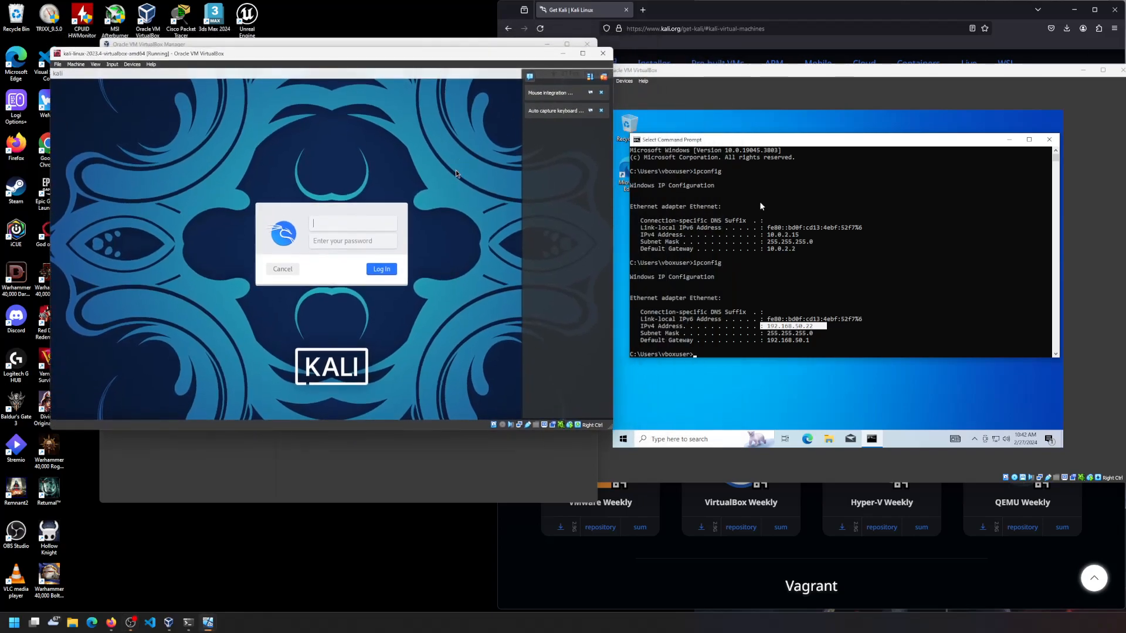
type("kali")
key("Tab")
key("Return")
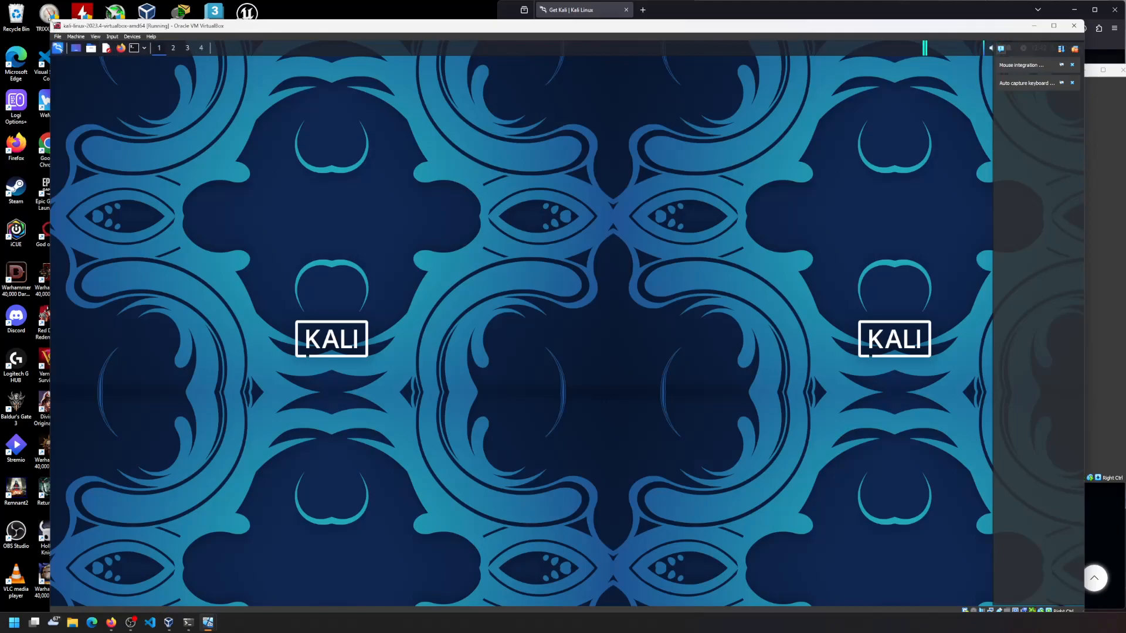
- Place the shrunken Kali window top-left beside the Windows VM and enlarge the cmd text
left_click_drag(51, 22, 368, 154)
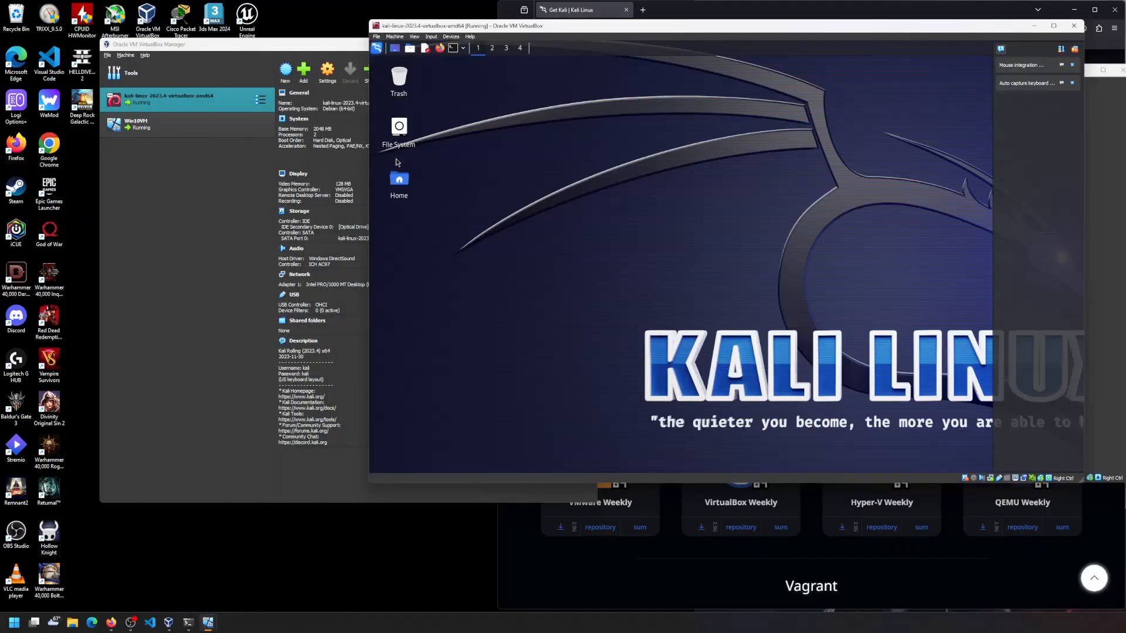
left_click_drag(419, 58, 101, 34)
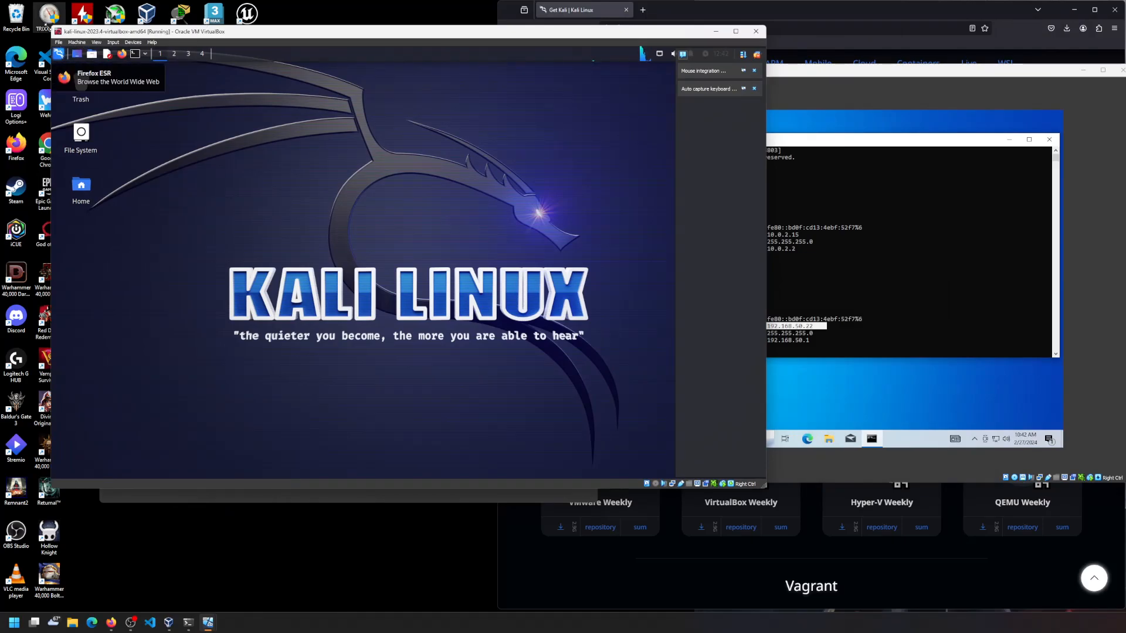
left_click_drag(51, 26, 115, 55)
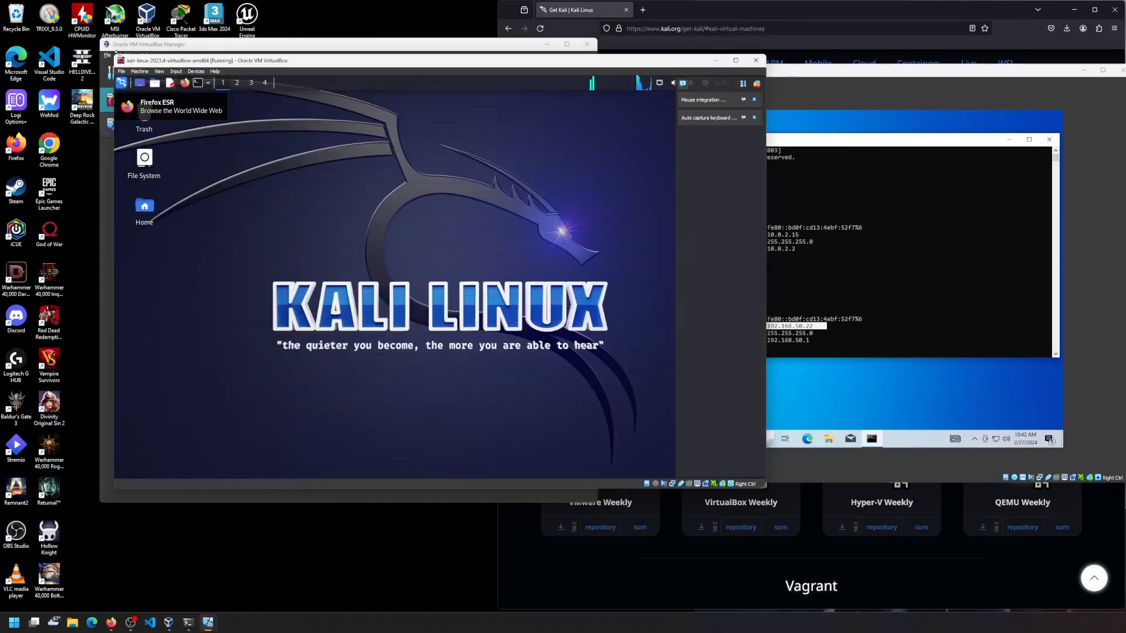
left_click_drag(284, 62, 165, 29)
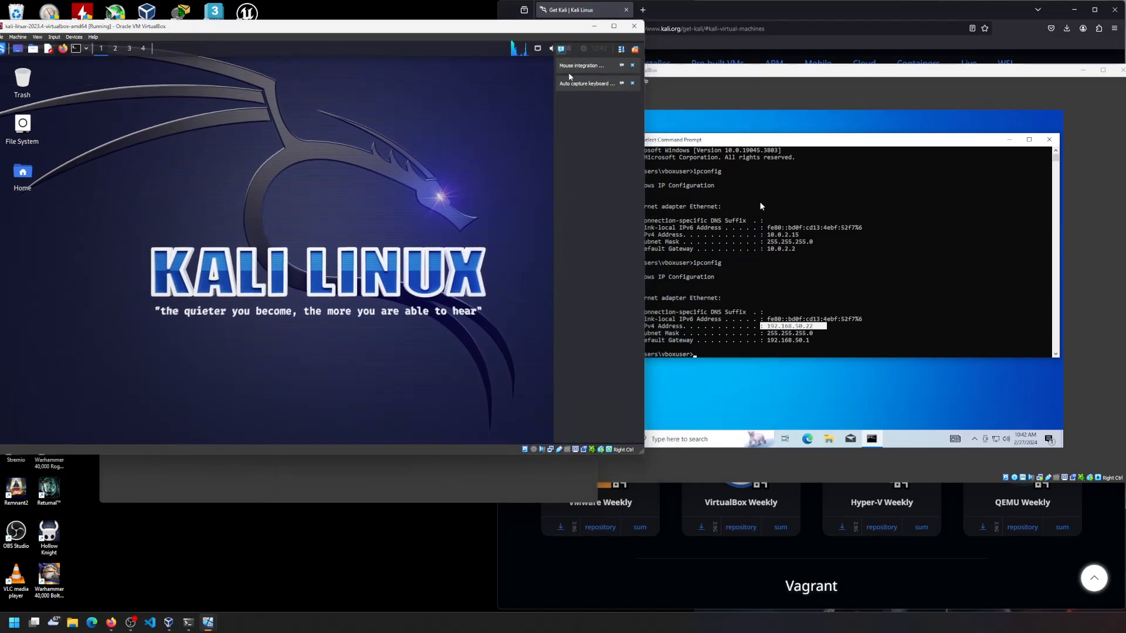
left_click_drag(686, 71, 781, 57)
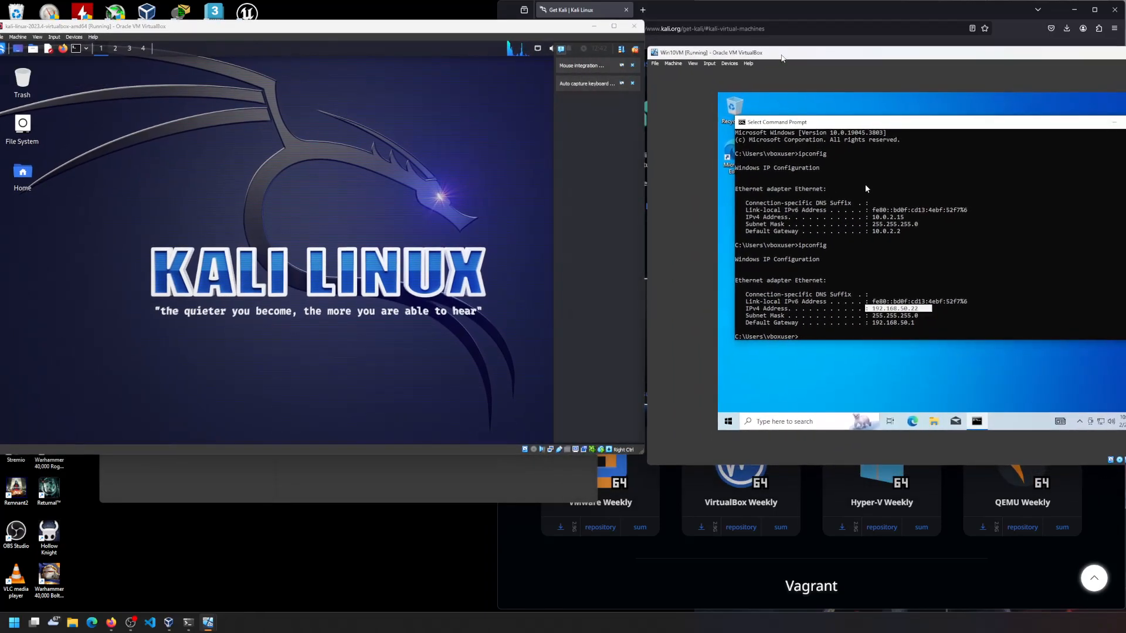
left_click(870, 188)
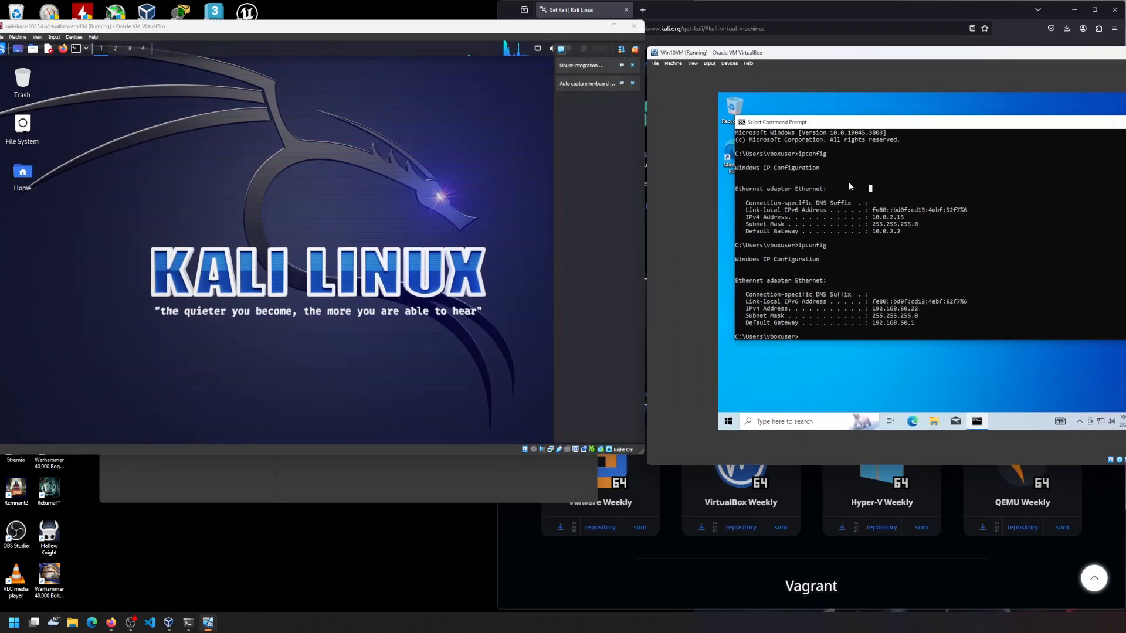
scroll(910, 223, "up", 3)
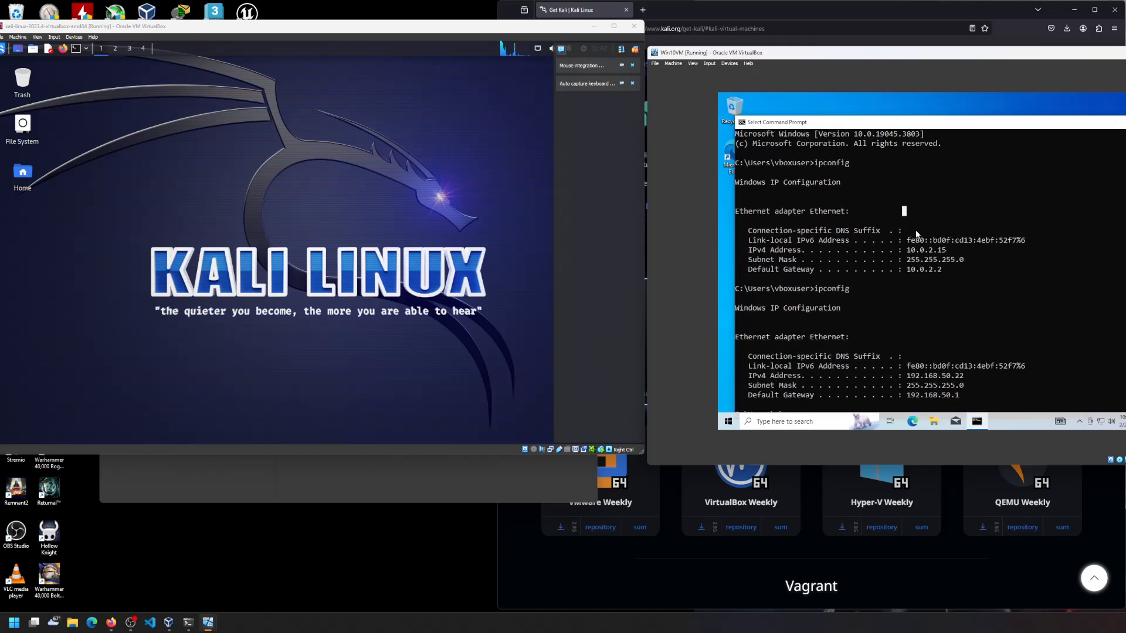
scroll(915, 231, "up", 3)
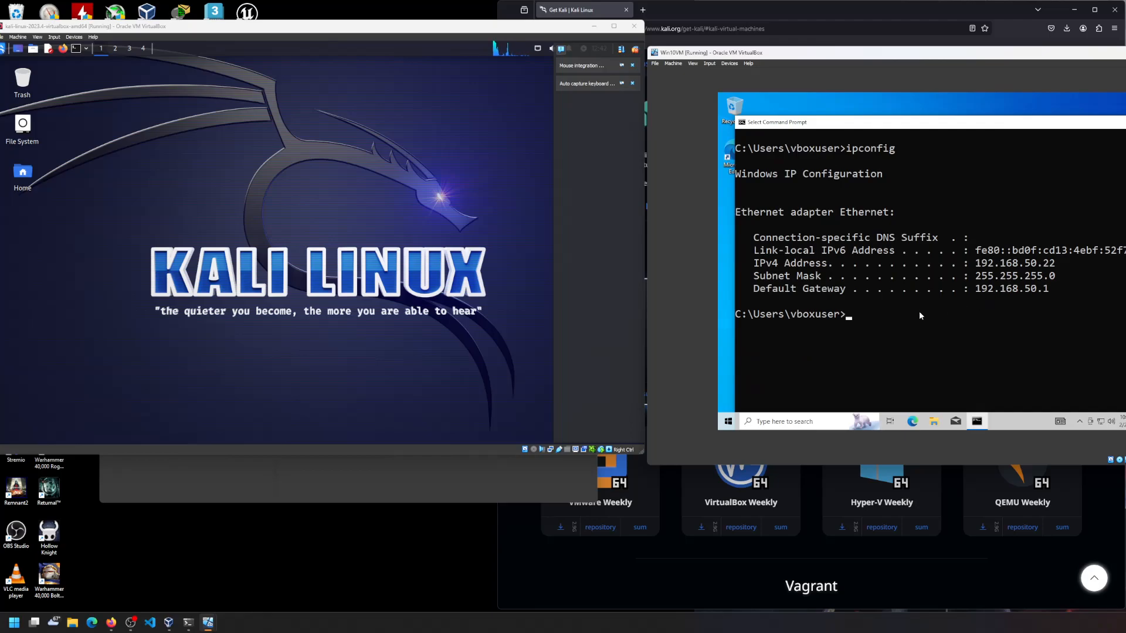
- Run ip addr in a Kali terminal, showing eth0 at 192.168.50.15/24
left_click(75, 48)
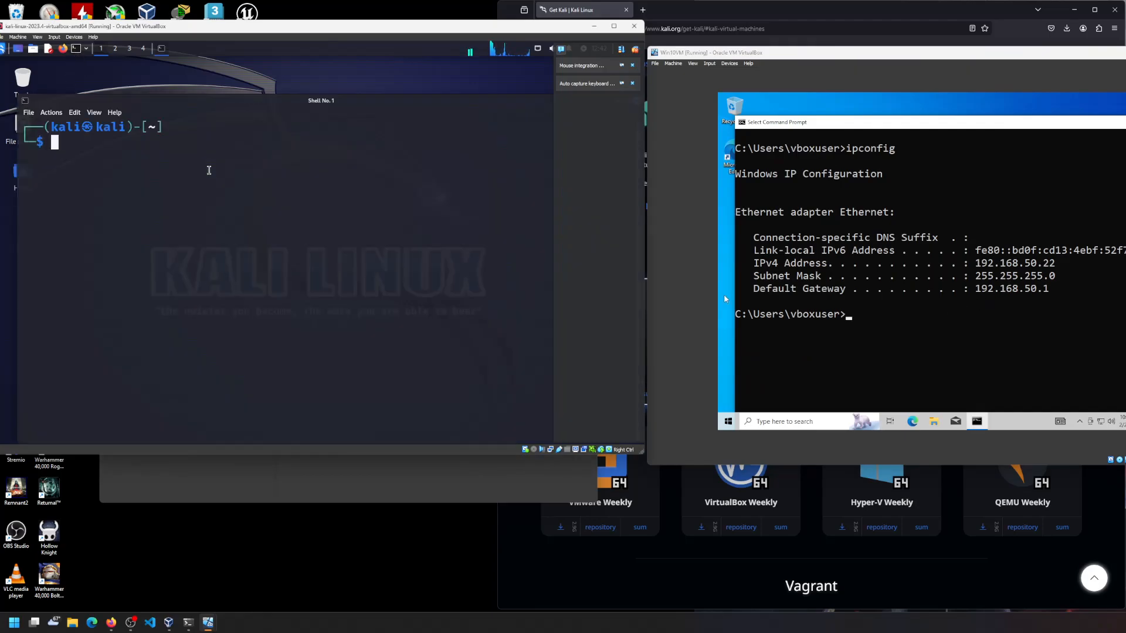
type("iu")
key("BackSpace")
type("p")
key("Tab")
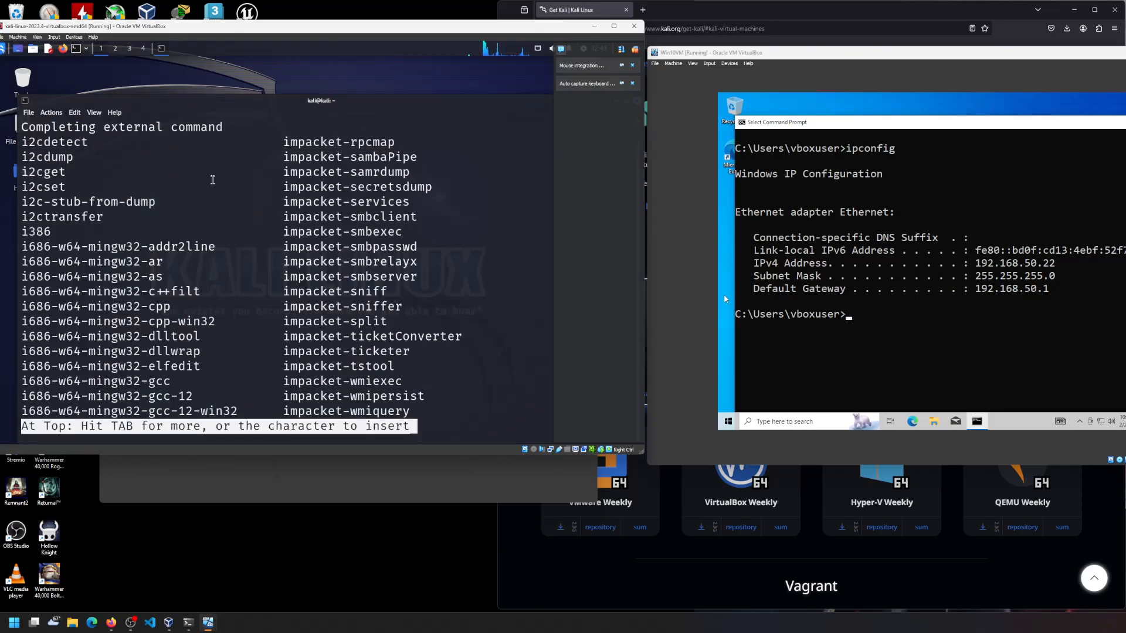
key("Return")
key("Return")
key("Return")
key("Return")
key("Return")
key("Return")
key("Return")
key("Return")
key("Return")
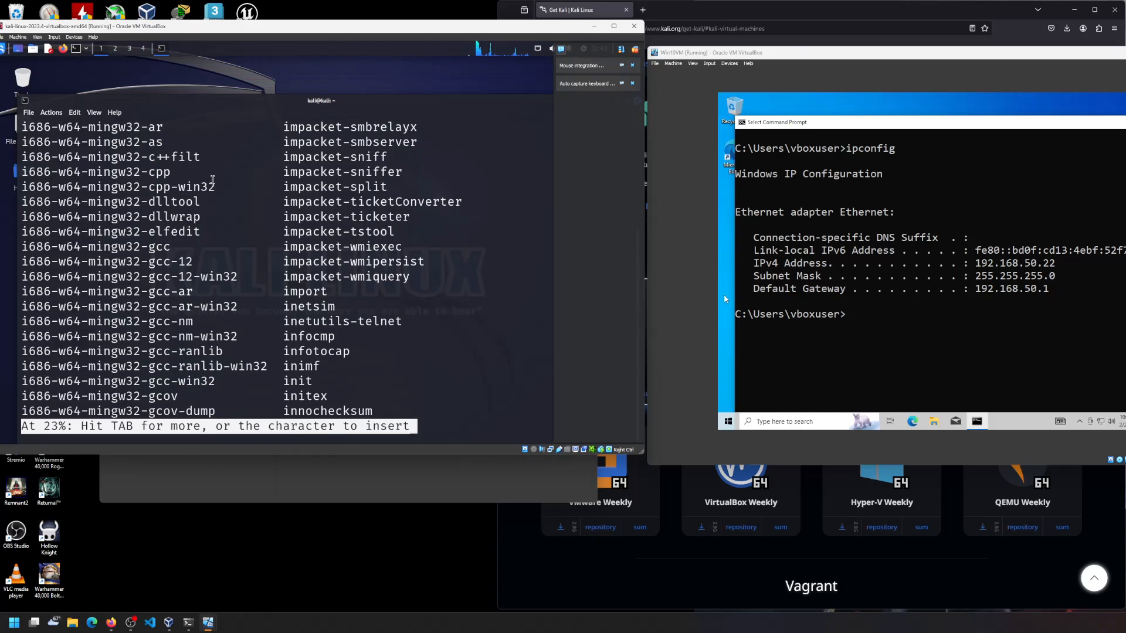
key("ctrl+c")
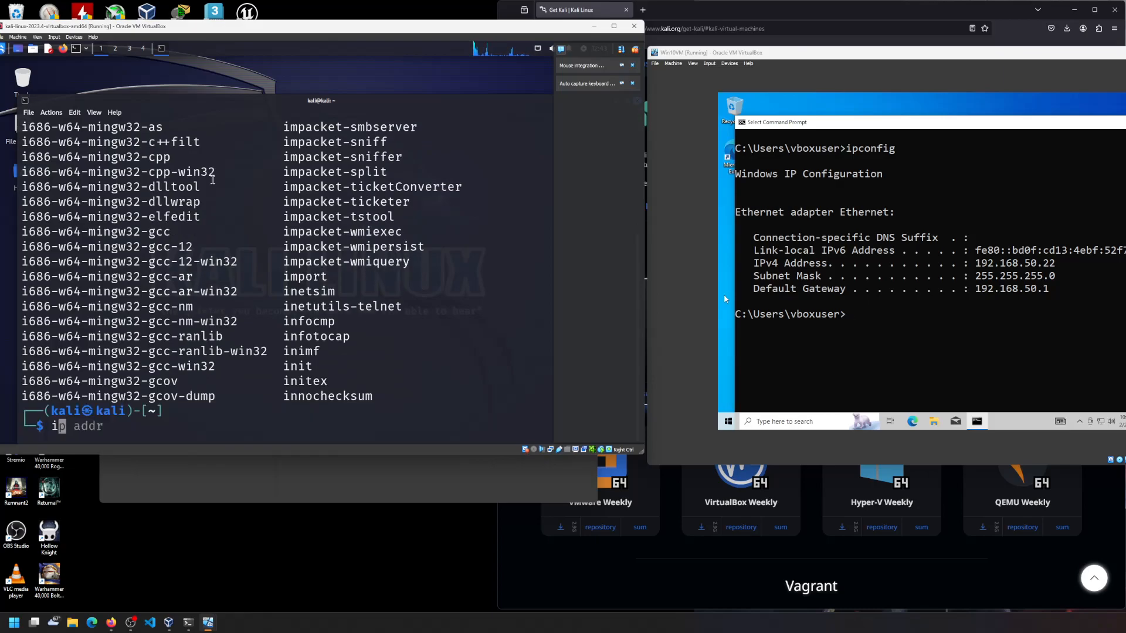
key("Right")
key("Return")
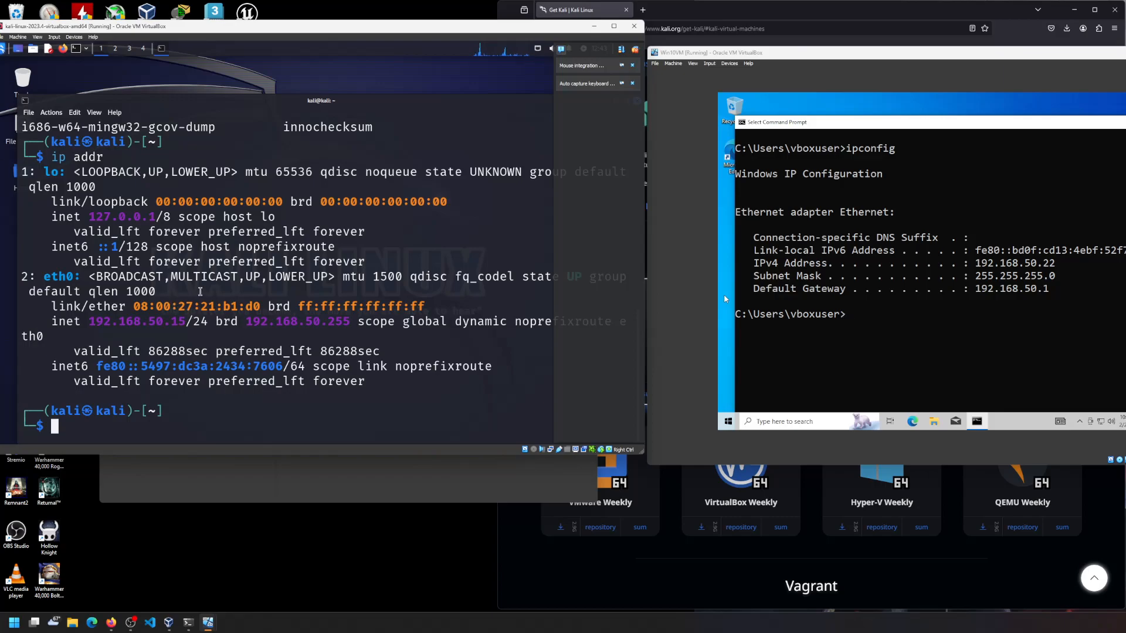
left_click_drag(877, 313, 878, 323)
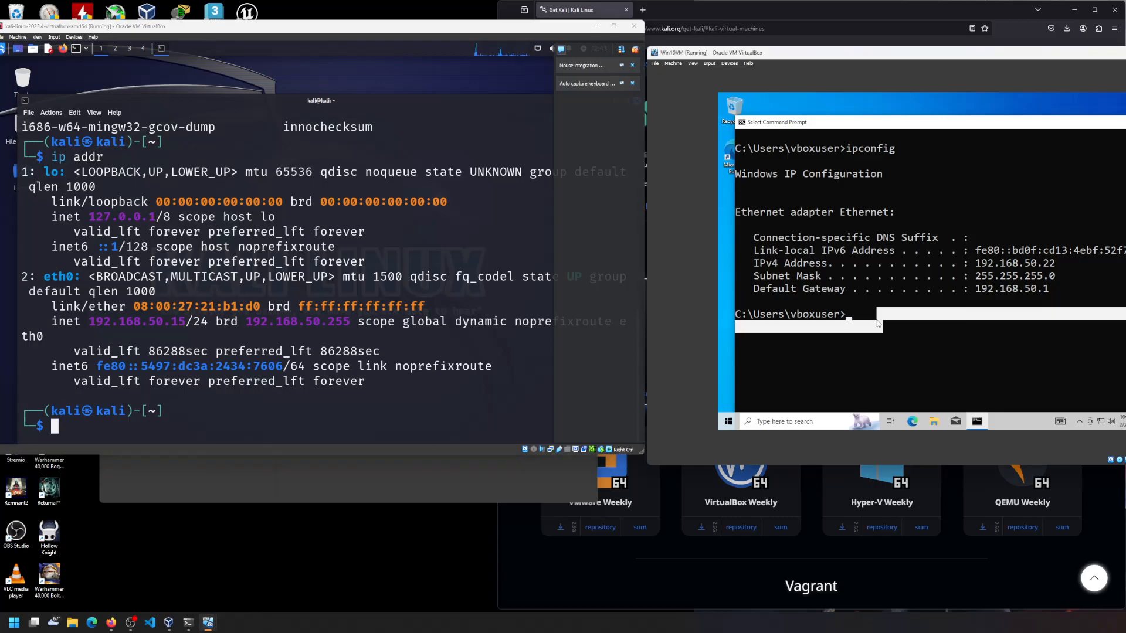
- Ping 192.168.50.15 from the Windows command prompt and get replies from Kali
type("ping 19")
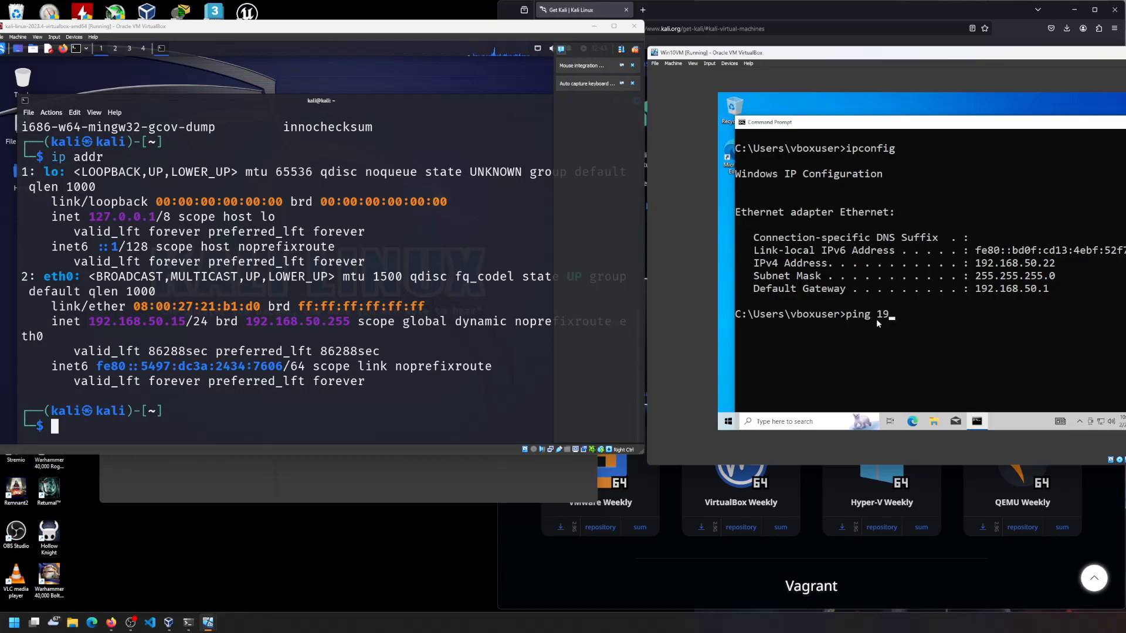
type("2.168.50.15")
key("Return")
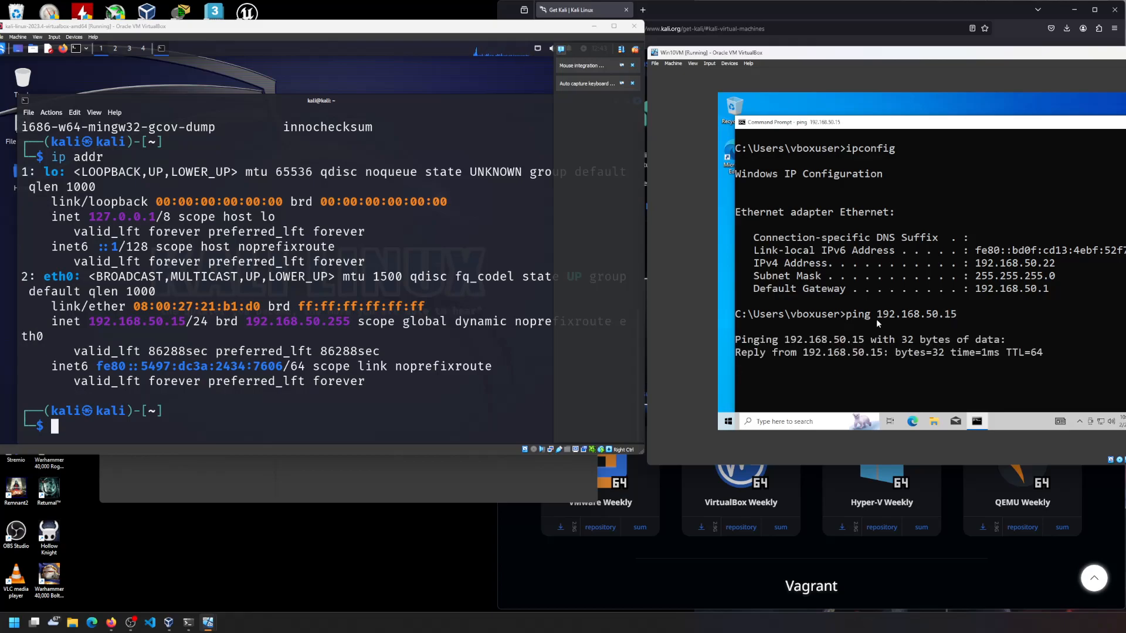